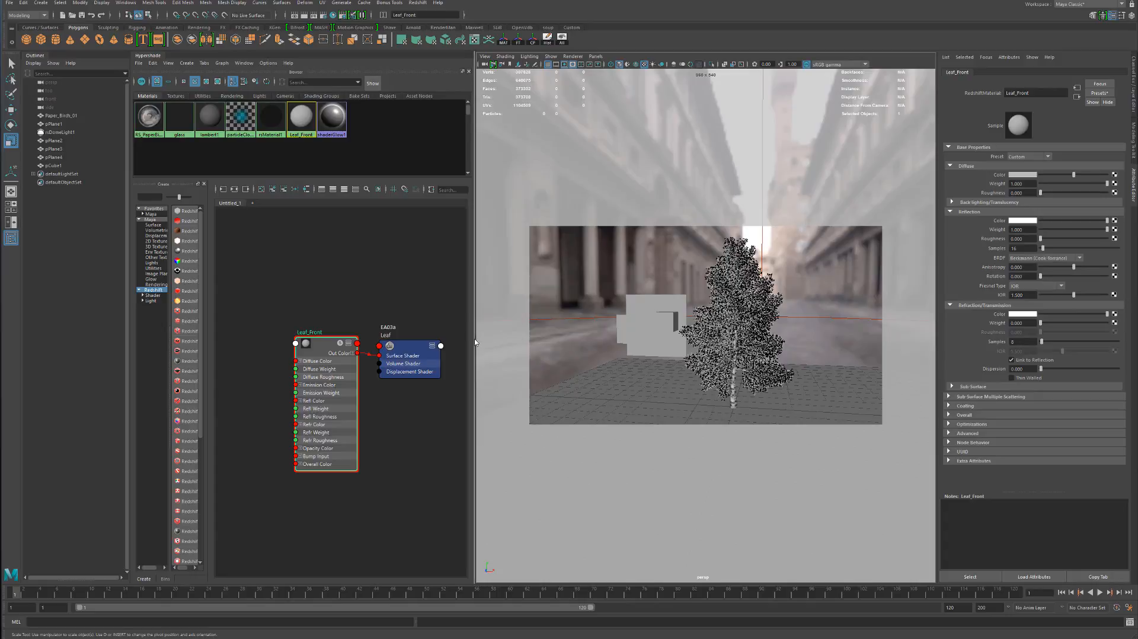
Examine the cube and the two upright planes beside the tree, selecting each in turn
left_click_drag(701, 323, 770, 304, "alt")
scroll(674, 345, "up", 6)
scroll(777, 301, "up", 2)
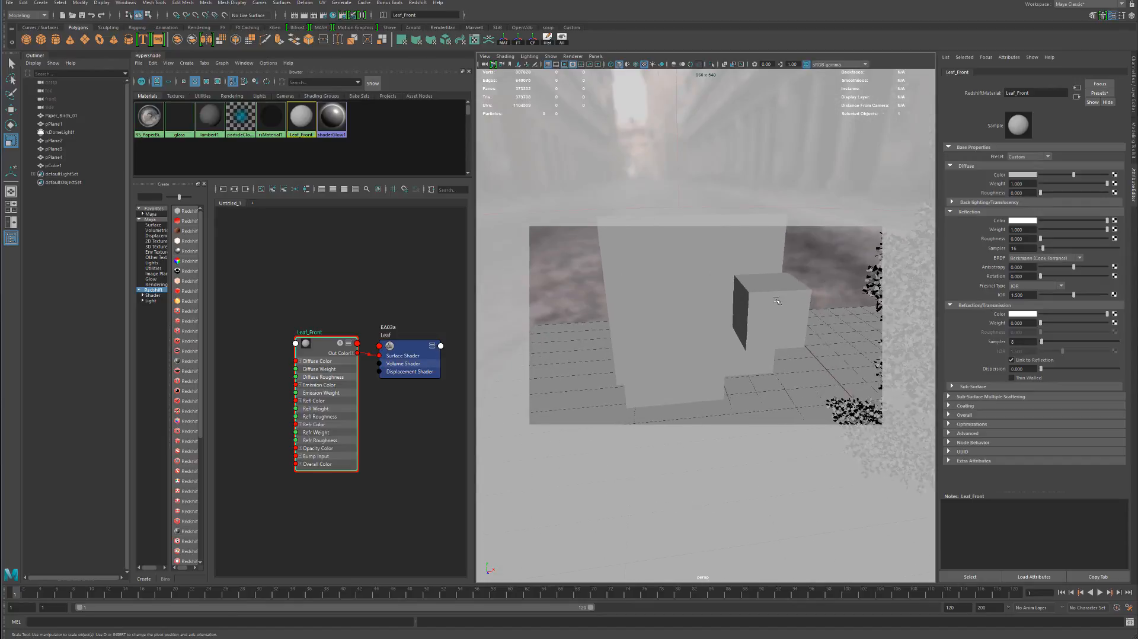
left_click(778, 301)
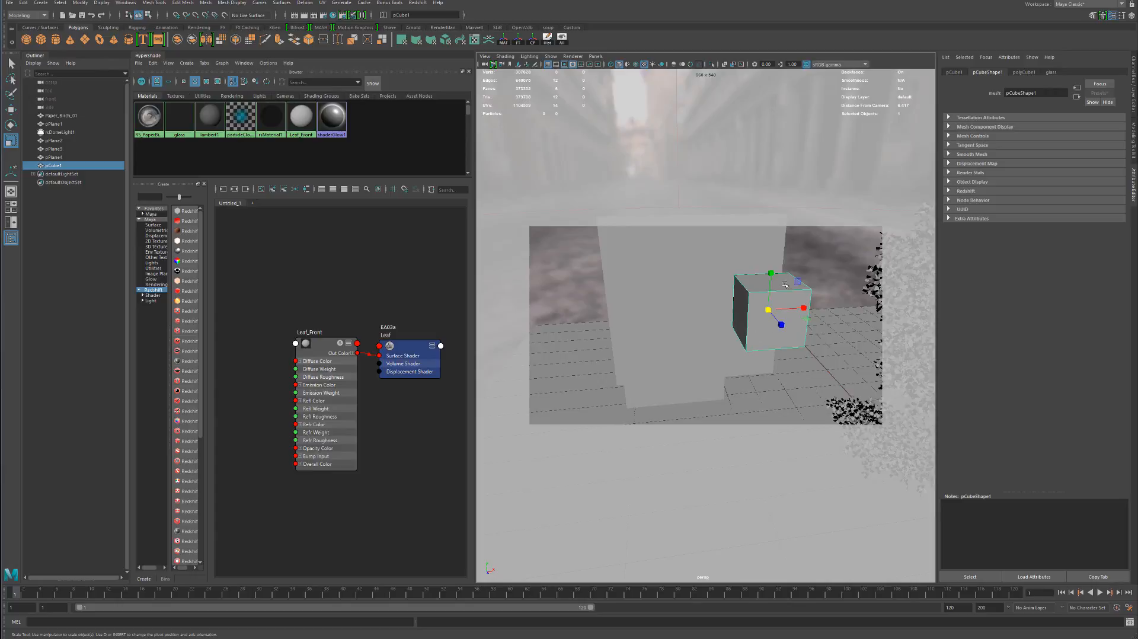
left_click(668, 376)
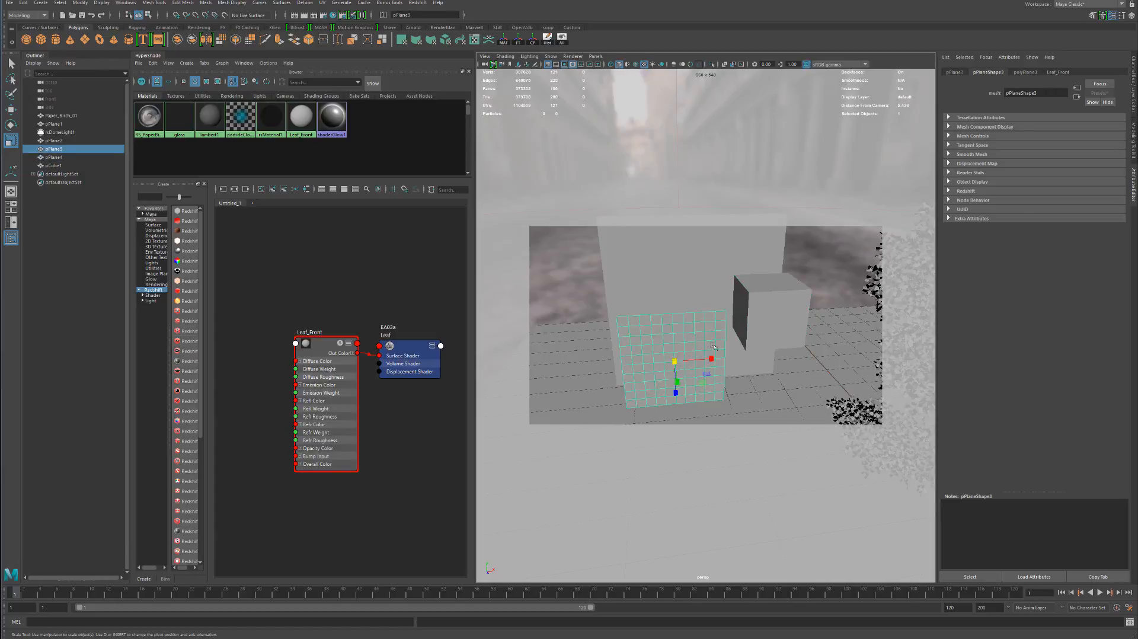
middle_click_drag(830, 309, 661, 338, "alt")
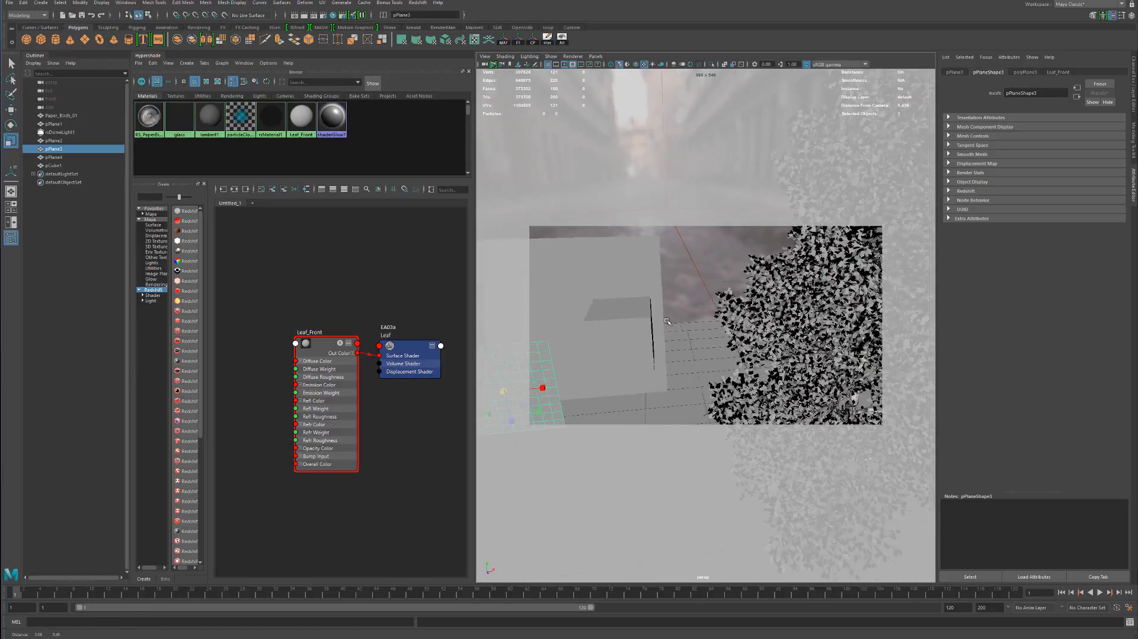
middle_click_drag(594, 296, 755, 298, "alt")
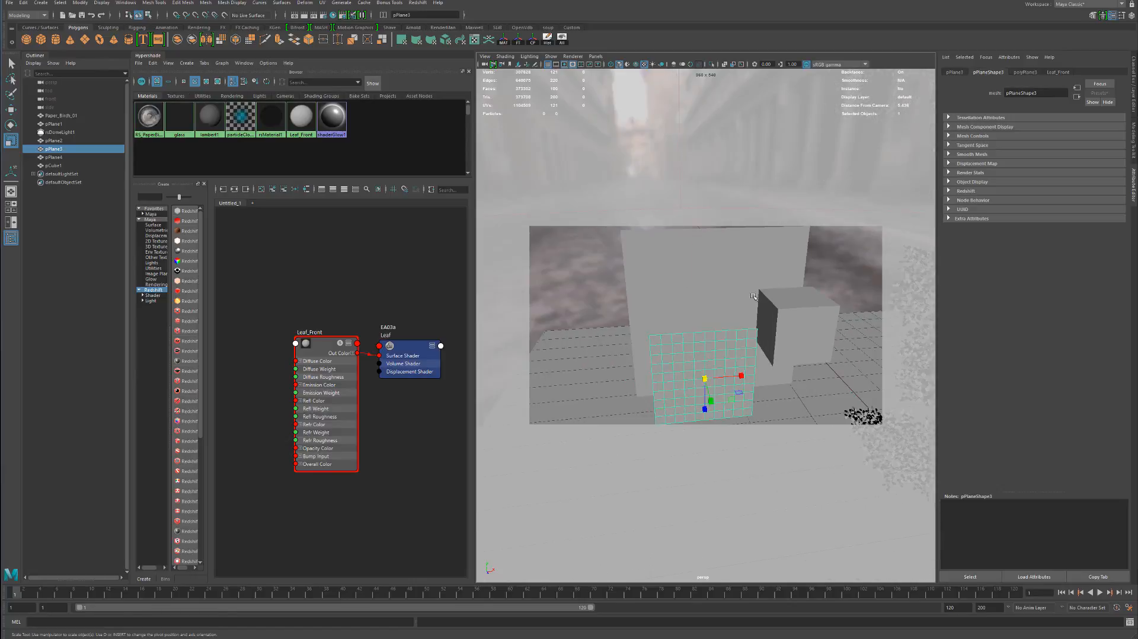
left_click(709, 271)
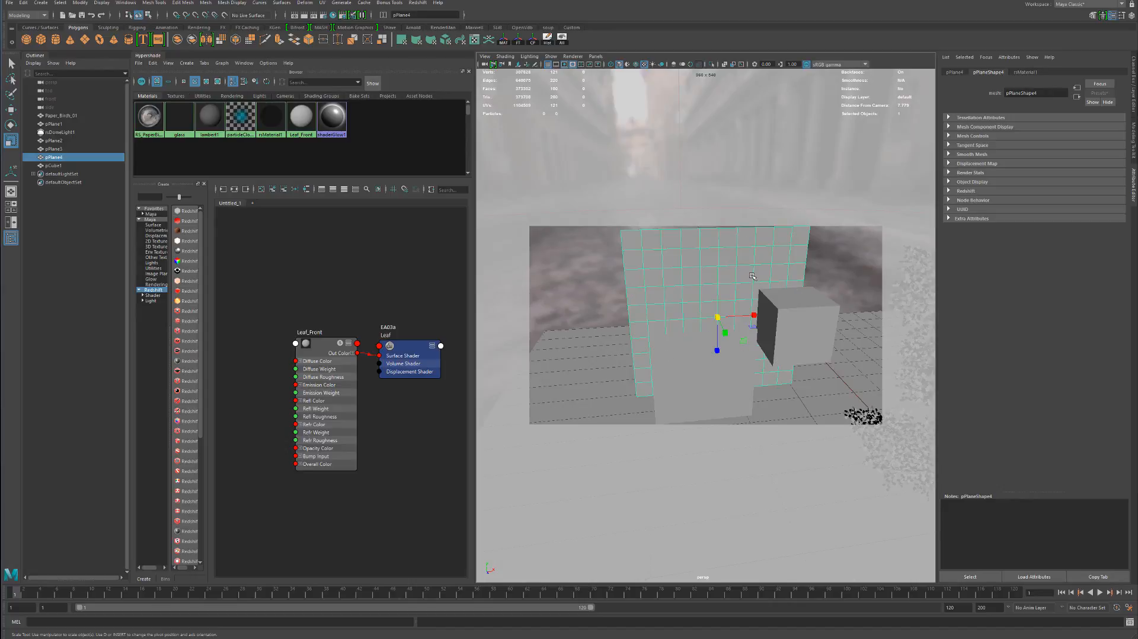
left_click(793, 340)
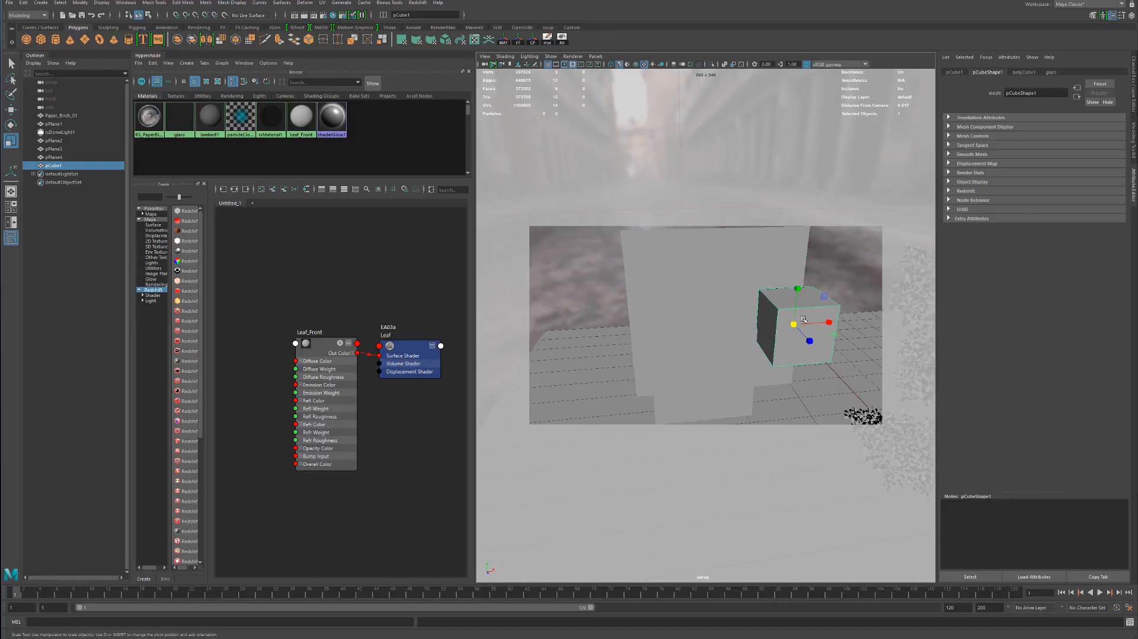
left_click(706, 264)
left_click(804, 318)
scroll(777, 315, "down", 5)
middle_click_drag(777, 315, 695, 330, "alt")
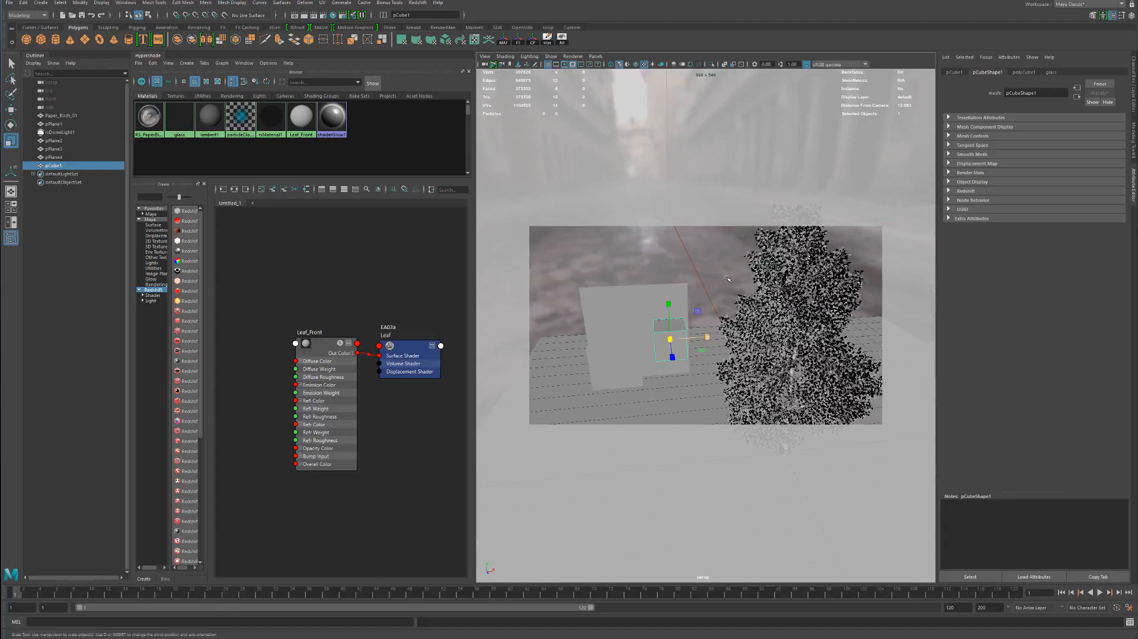
Start an interactive Redshift render, enlarge the render window, and inspect the planes, cube and tree from several camera angles
left_click(317, 15)
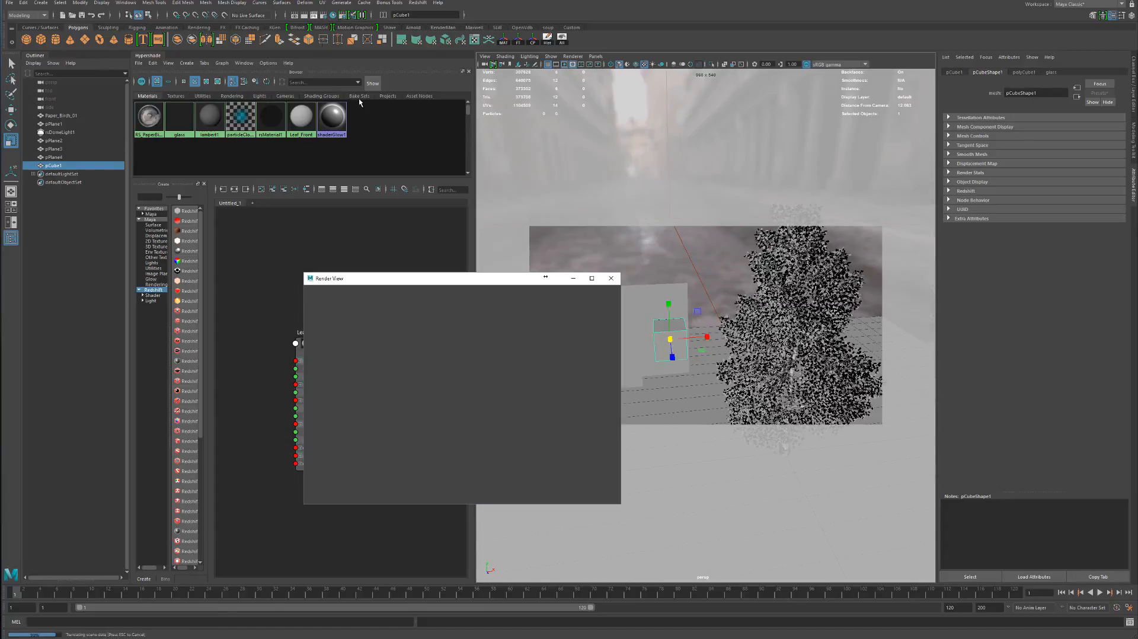
left_click_drag(441, 284, 708, 115)
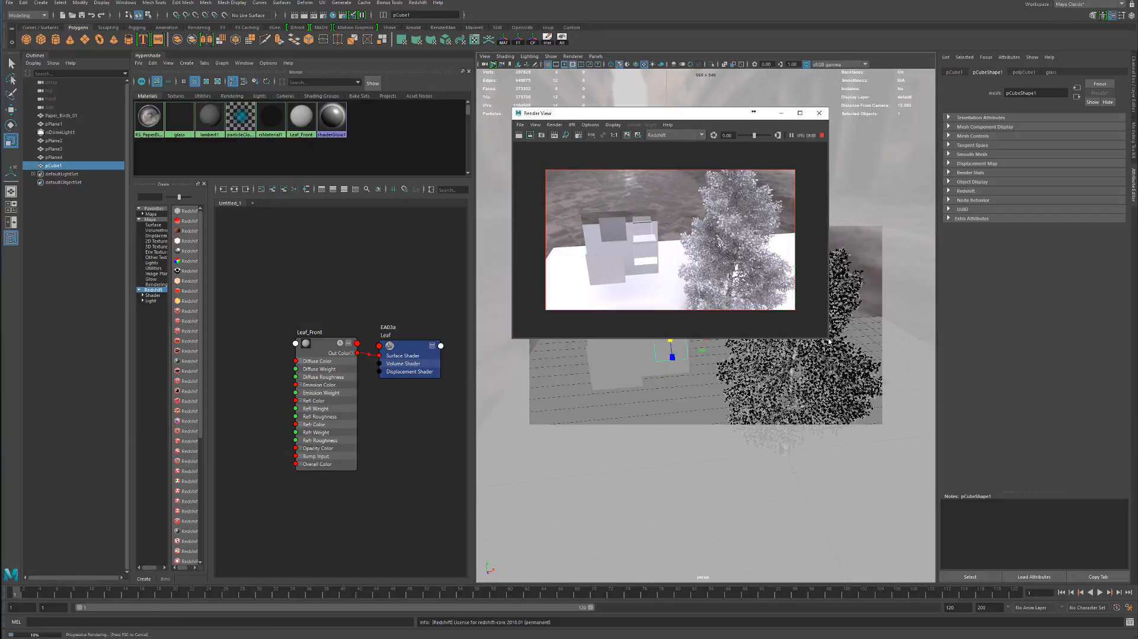
left_click_drag(829, 340, 1003, 445)
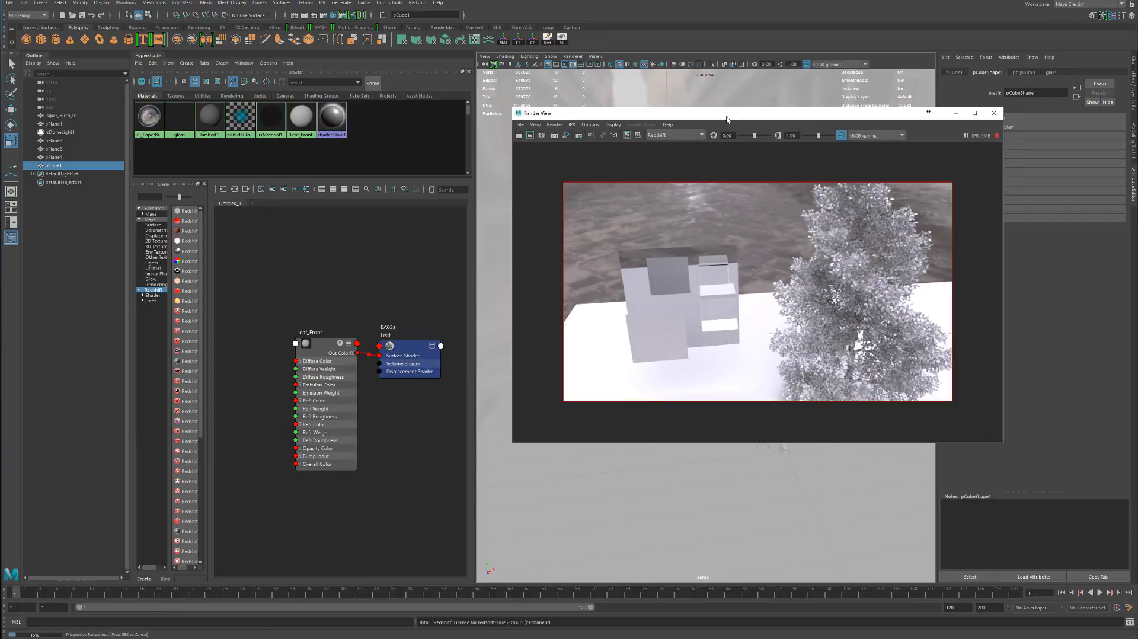
left_click_drag(720, 117, 518, 112)
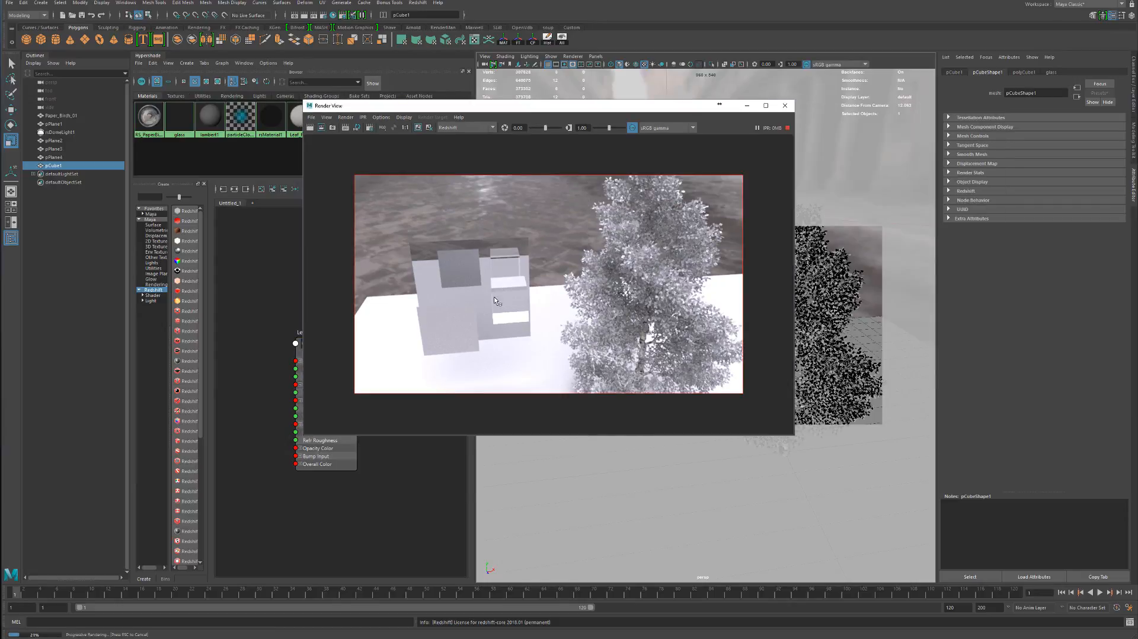
left_click_drag(829, 317, 856, 296, "alt")
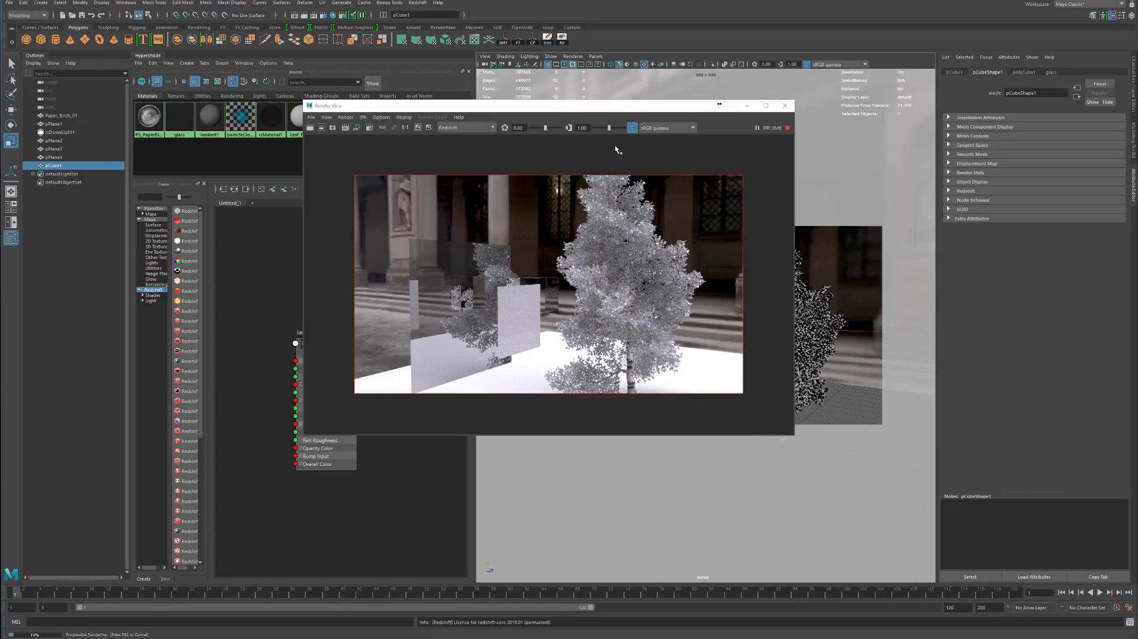
left_click_drag(830, 317, 904, 275, "alt")
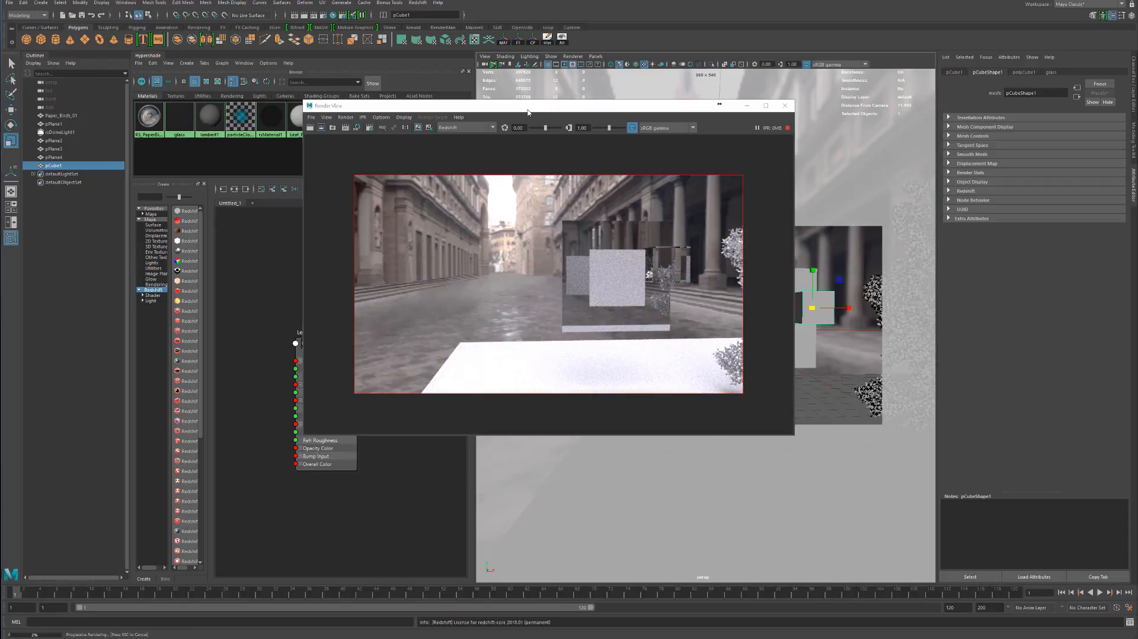
Move the render window clear of the node graph and spread the Leaf_Front and Leaf shading group nodes apart
left_click_drag(530, 109, 836, 277)
left_click_drag(320, 355, 326, 356)
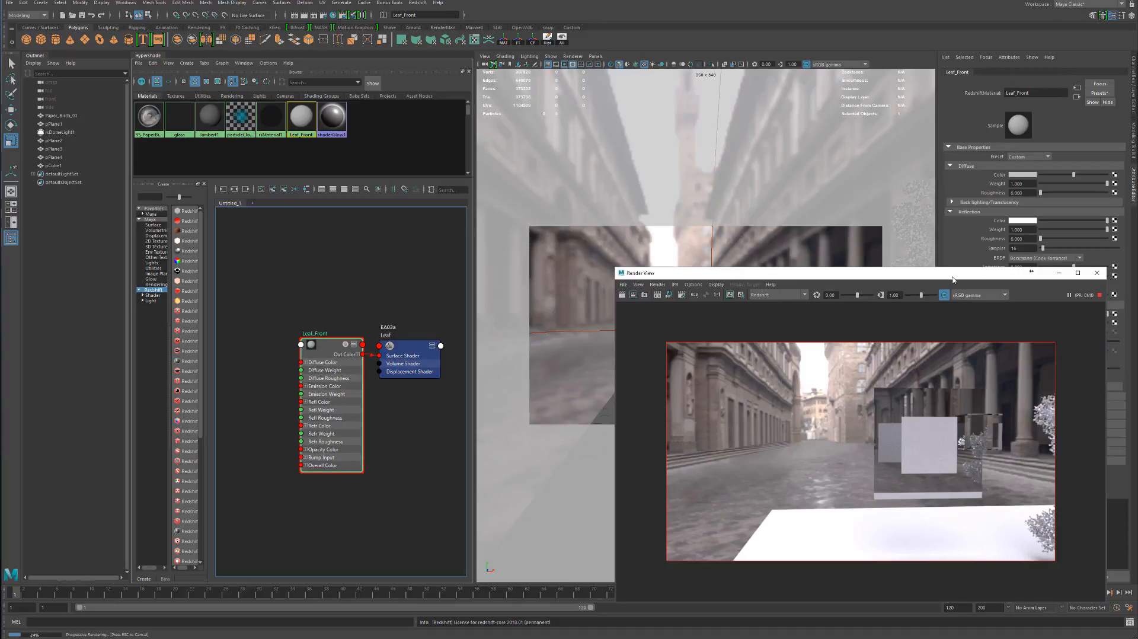
left_click_drag(1032, 270, 840, 244)
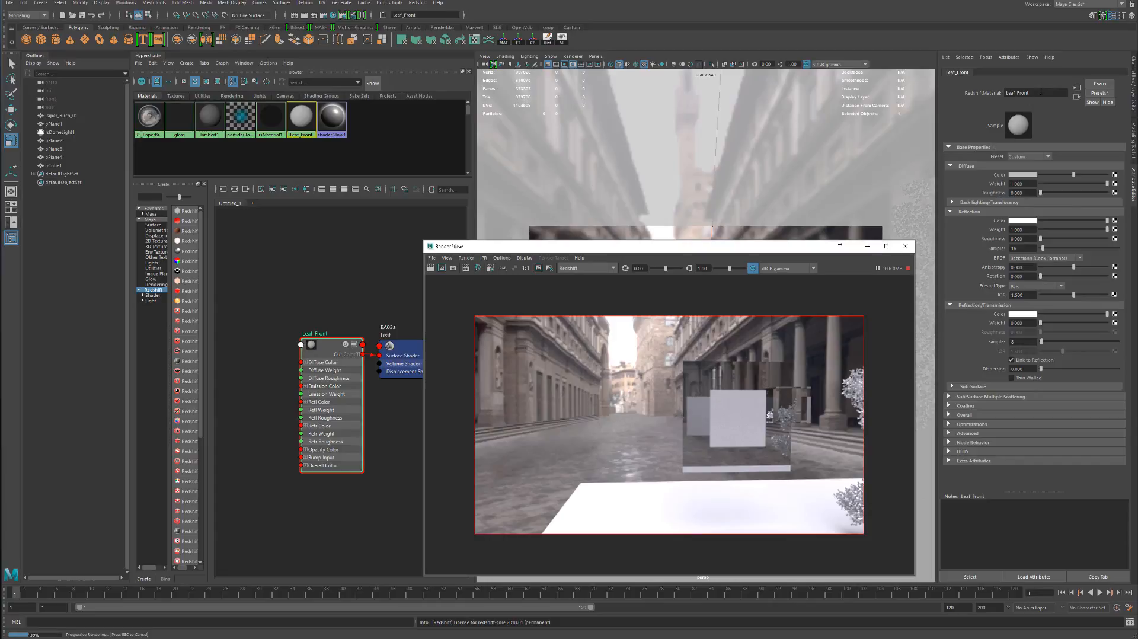
left_click_drag(596, 246, 710, 110)
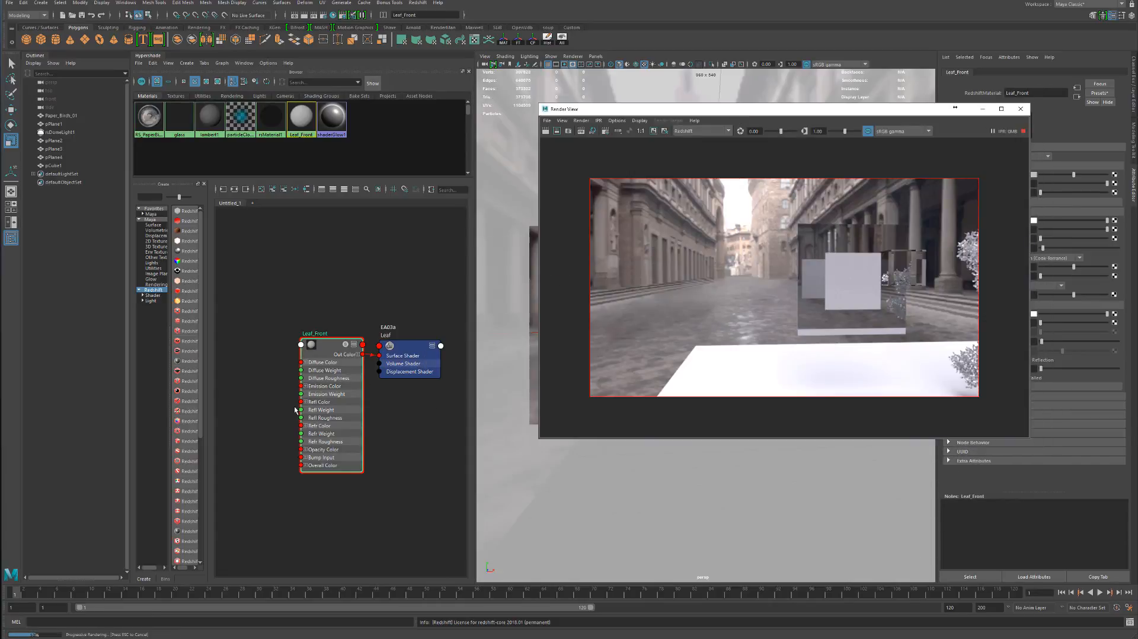
left_click_drag(405, 367, 408, 364)
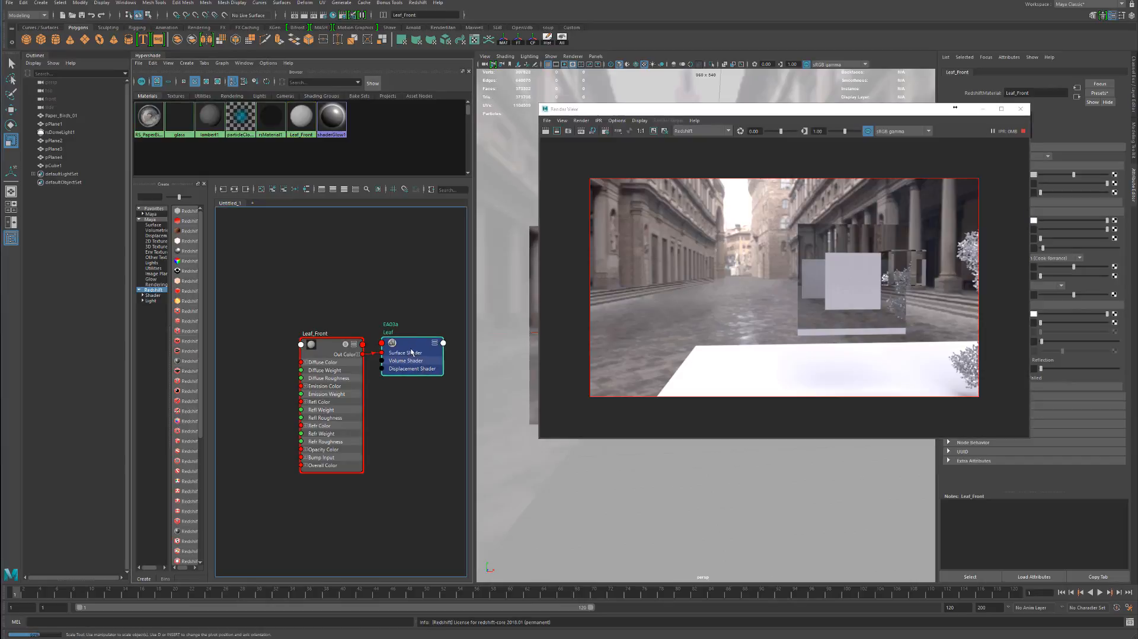
left_click_drag(420, 311, 421, 310)
left_click_drag(336, 356, 303, 307)
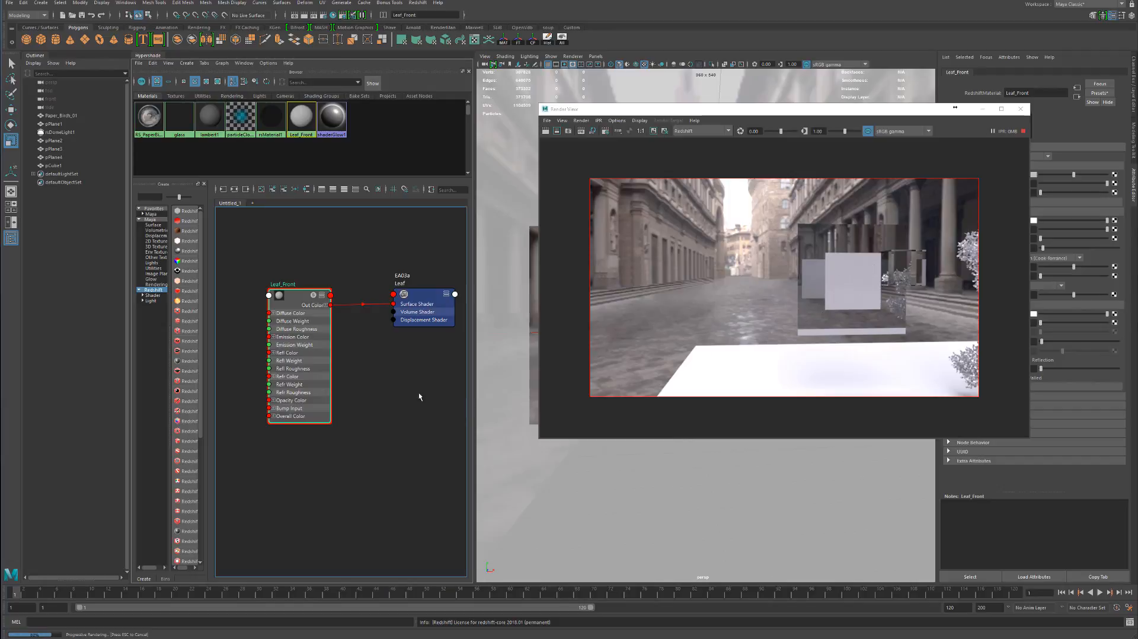
Add a Redshift Sprite node to the shader graph
left_click(382, 370)
key("Tab")
type("sprite")
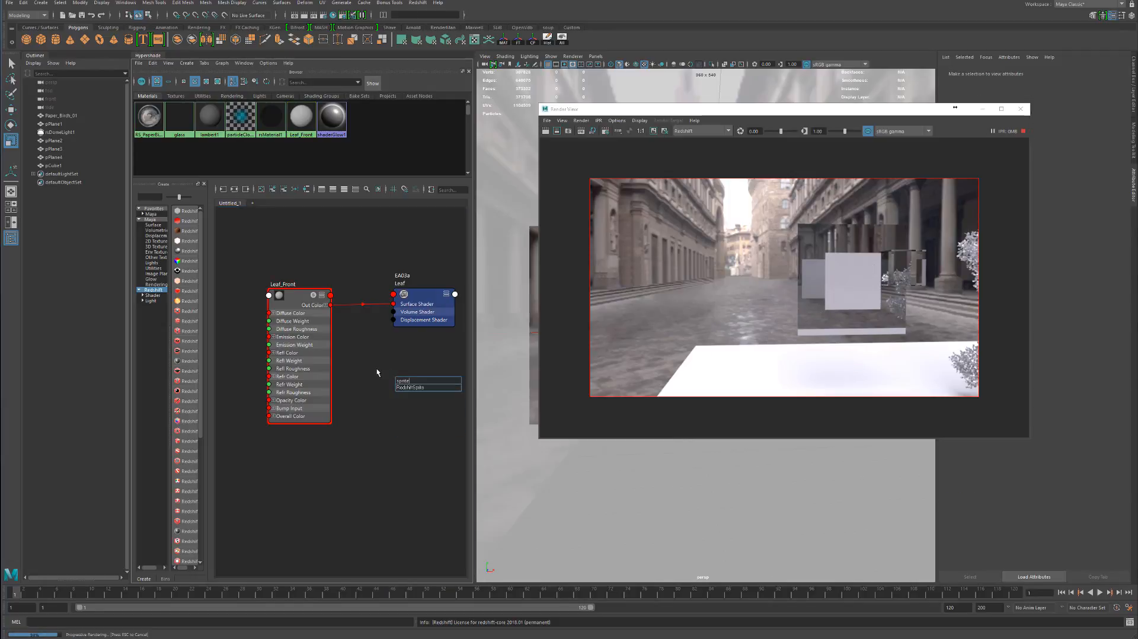
key("Down")
key("Return")
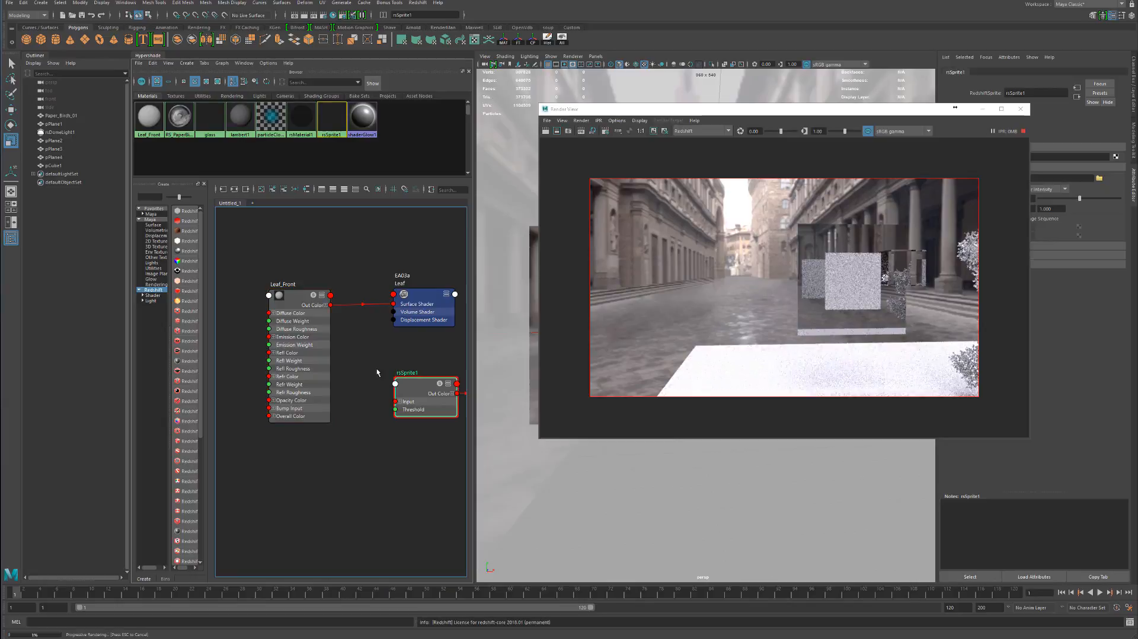
Delete the shading group attached to the sprite node and place the sprite node below the Leaf shading group
middle_click_drag(396, 420, 345, 431, "alt")
left_click(449, 439)
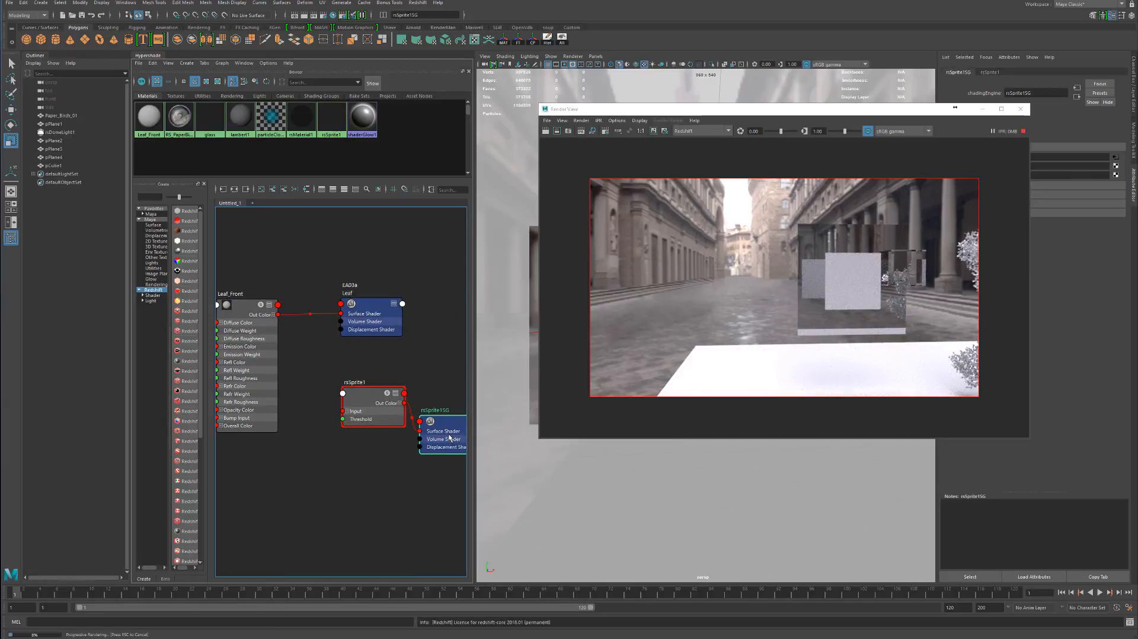
key("Delete")
left_click_drag(368, 396, 331, 436)
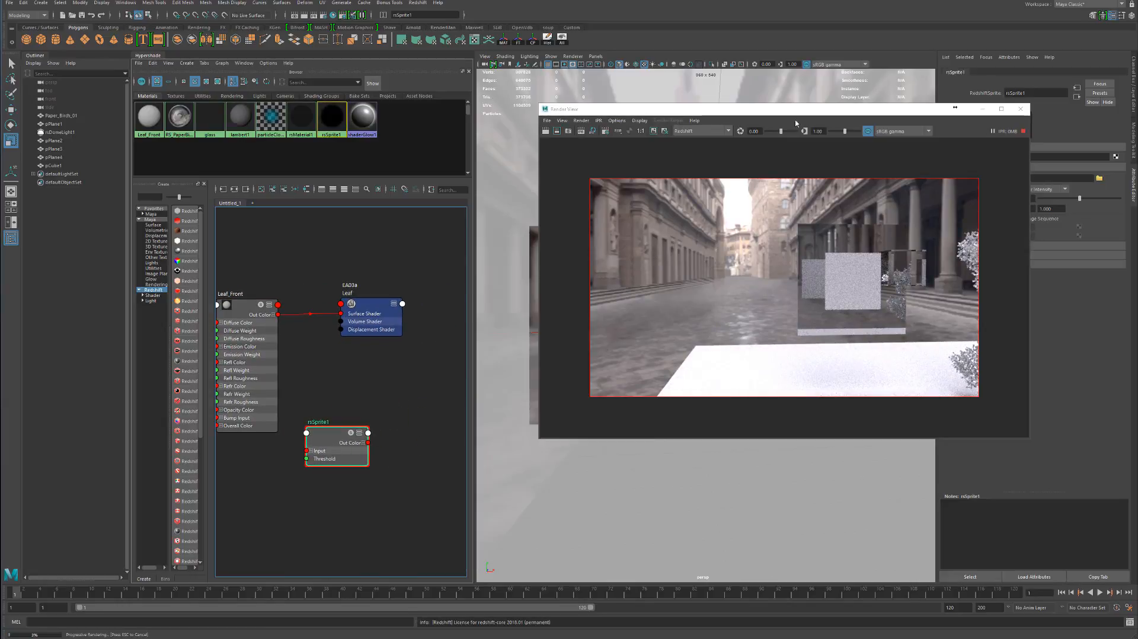
Select the Leaf_Front material, then stop the interactive render and close the render window
left_click_drag(823, 115, 749, 241)
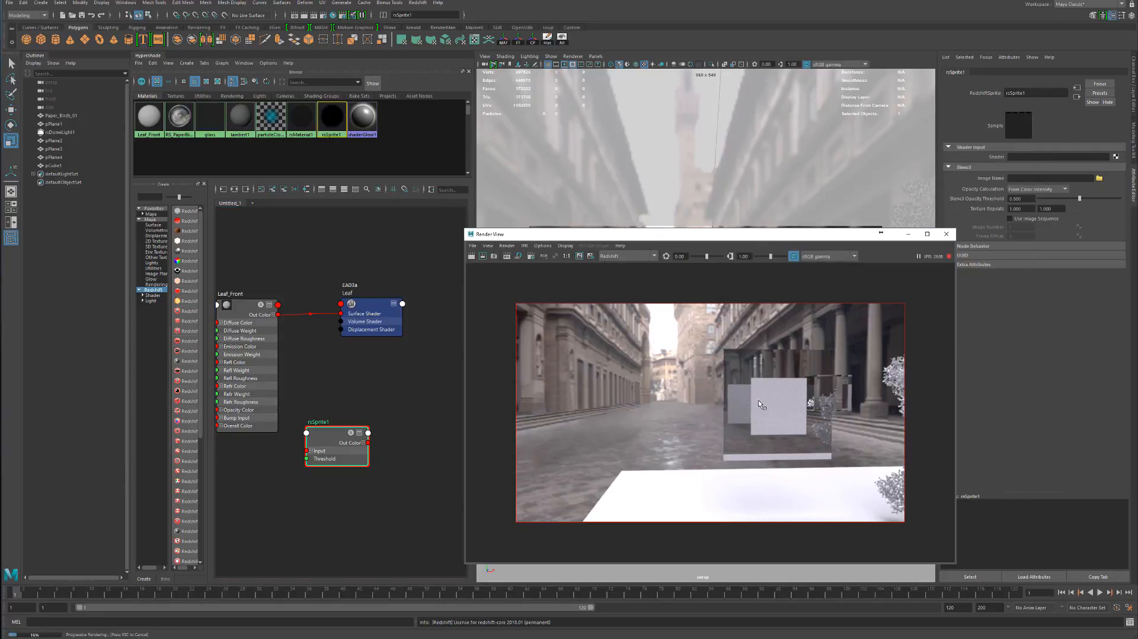
left_click(252, 331)
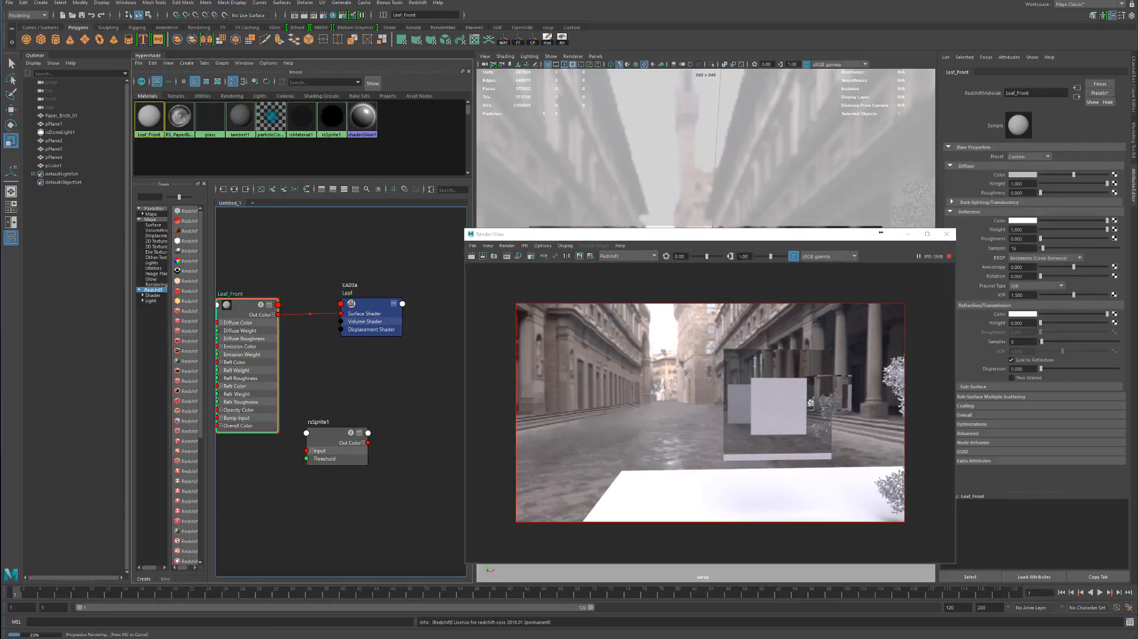
left_click_drag(742, 239, 689, 189)
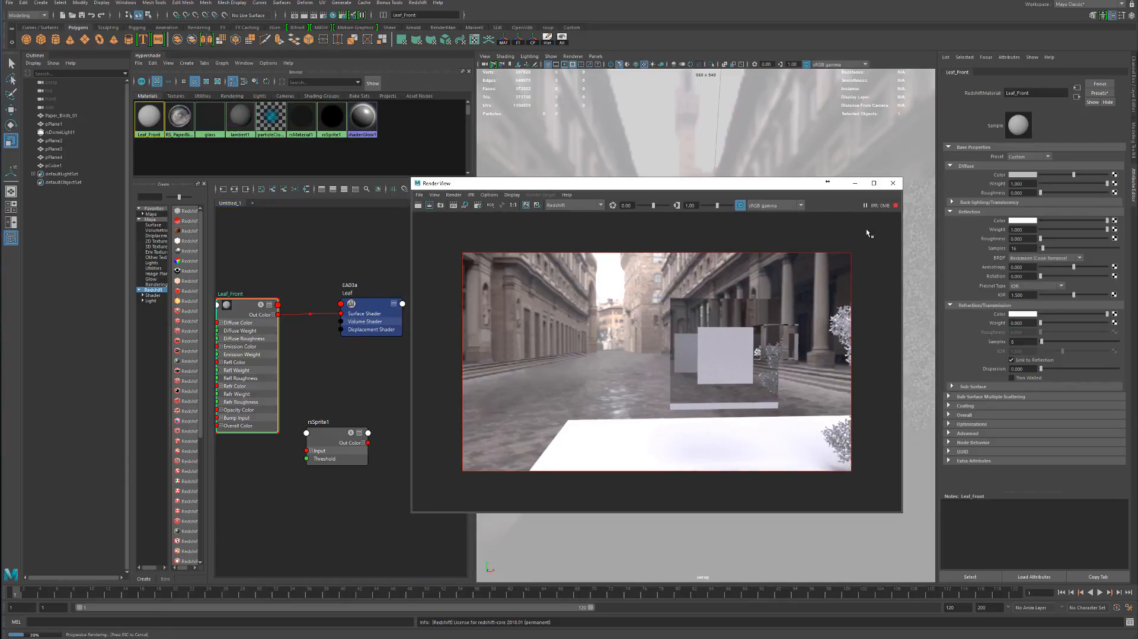
left_click(896, 206)
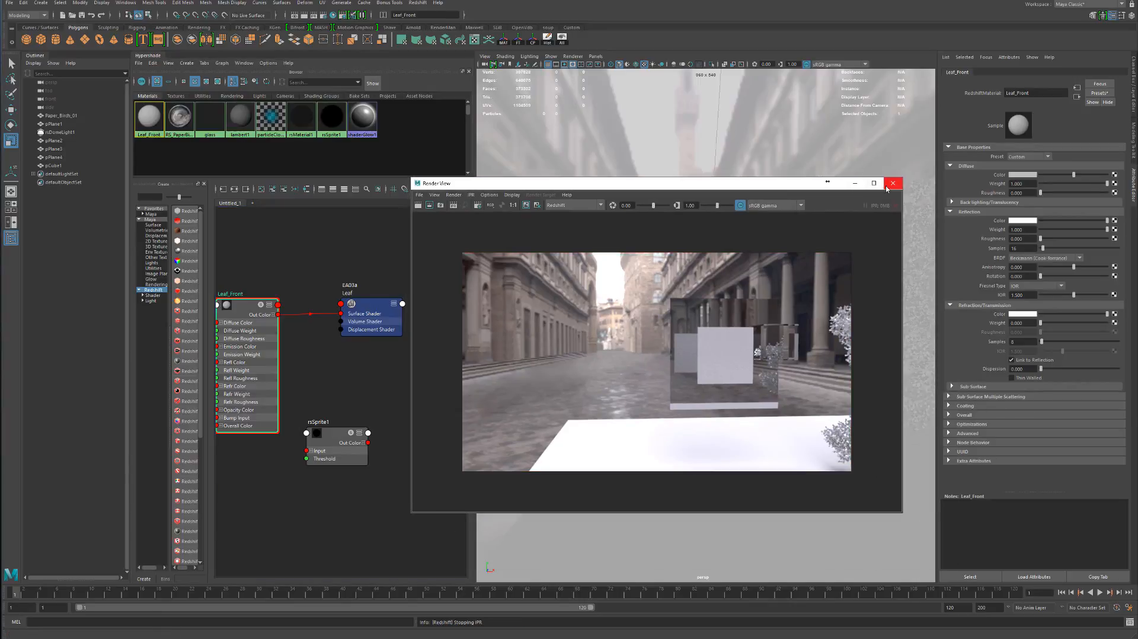
left_click(893, 183)
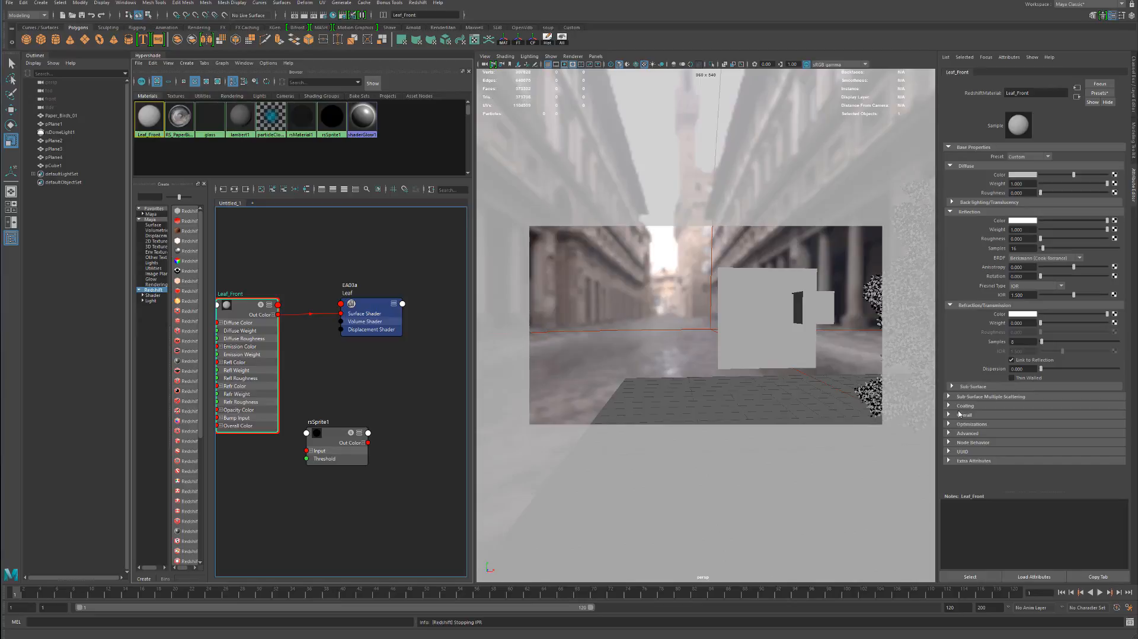
Expand the Leaf_Front material's Overall settings, then select the rsSprite1 node and move it lower in the graph
left_click(956, 417)
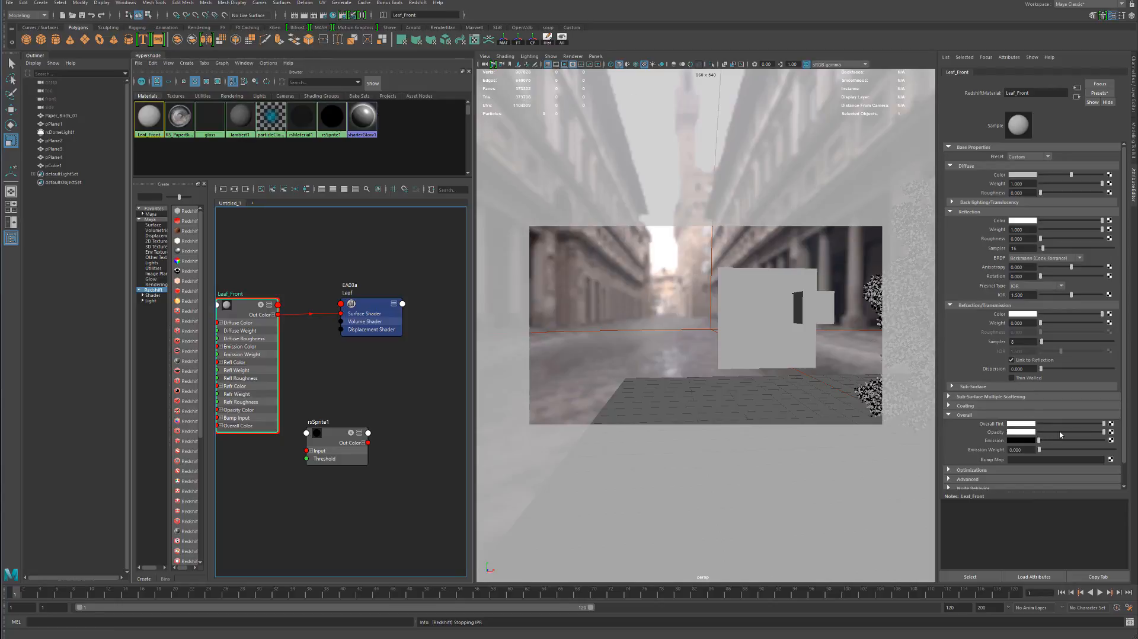
left_click(332, 443)
left_click_drag(321, 460, 368, 481)
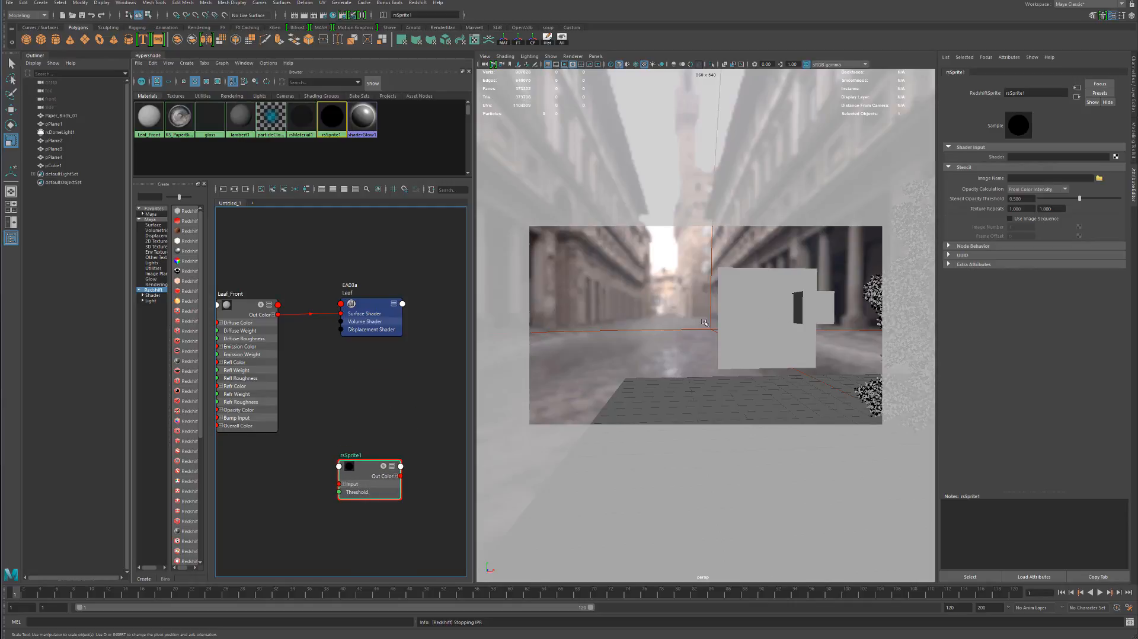
Examine the tree's leaves in the scene from several angles and up close
left_click_drag(703, 321, 761, 329, "alt")
middle_click_drag(759, 325, 644, 355, "alt")
left_click_drag(713, 352, 749, 344, "alt")
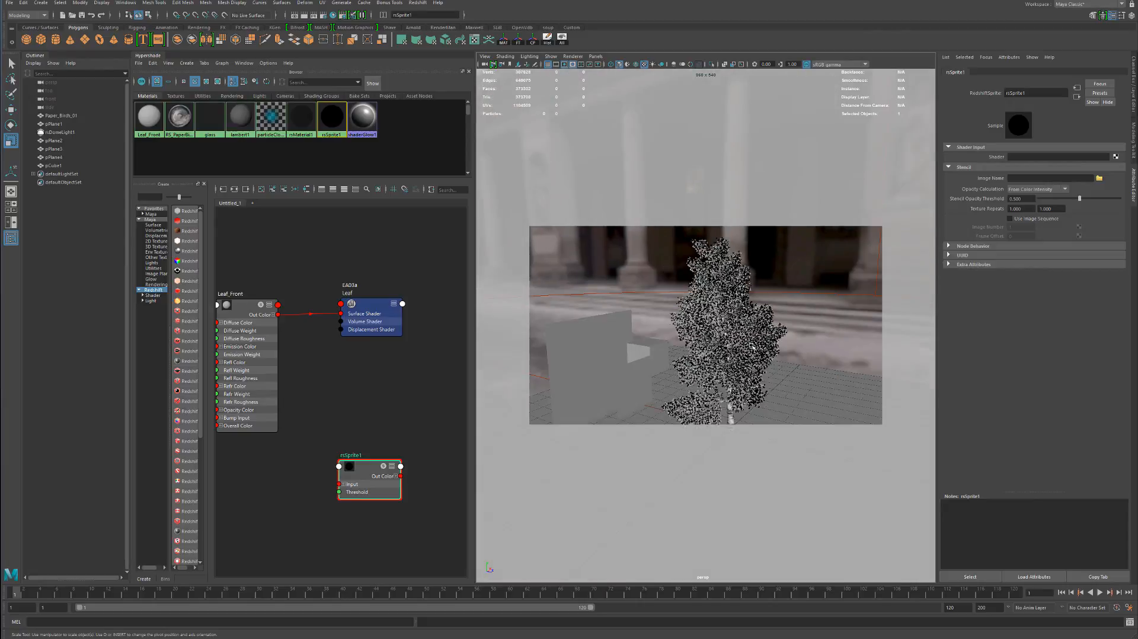
right_click_drag(712, 319, 881, 341, "alt")
left_click_drag(881, 341, 798, 325, "alt")
middle_click_drag(798, 326, 670, 346, "alt")
left_click_drag(739, 340, 577, 394, "alt")
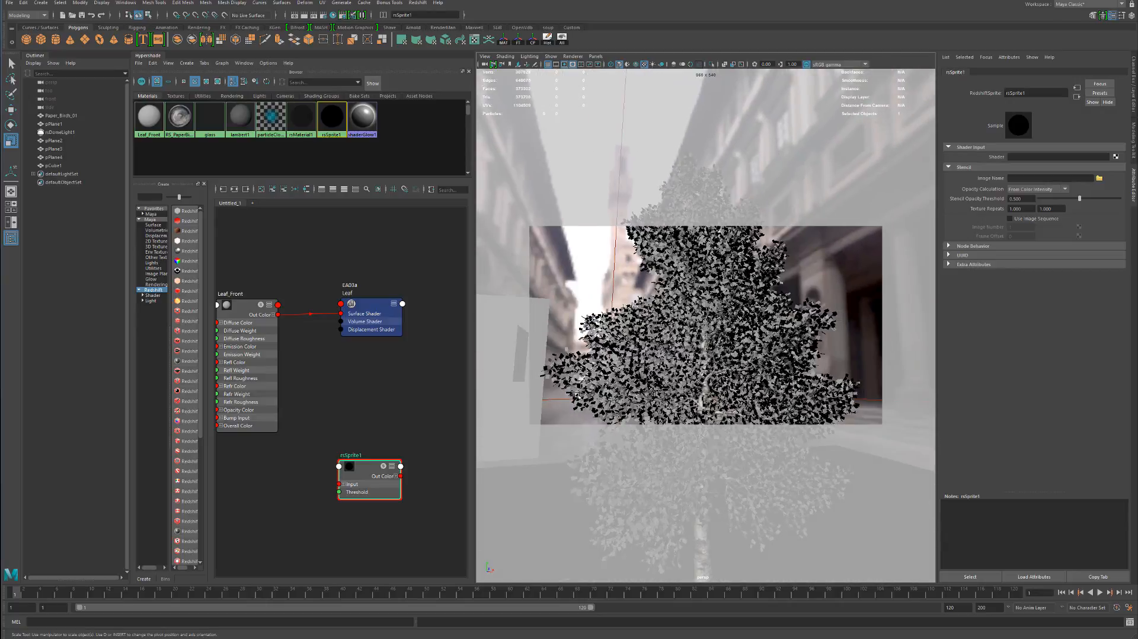
Arrange the Leaf_Front, rsSprite1 and Leaf shading group nodes, leaving room for the sprite between material and shading group
left_click_drag(247, 340, 323, 345)
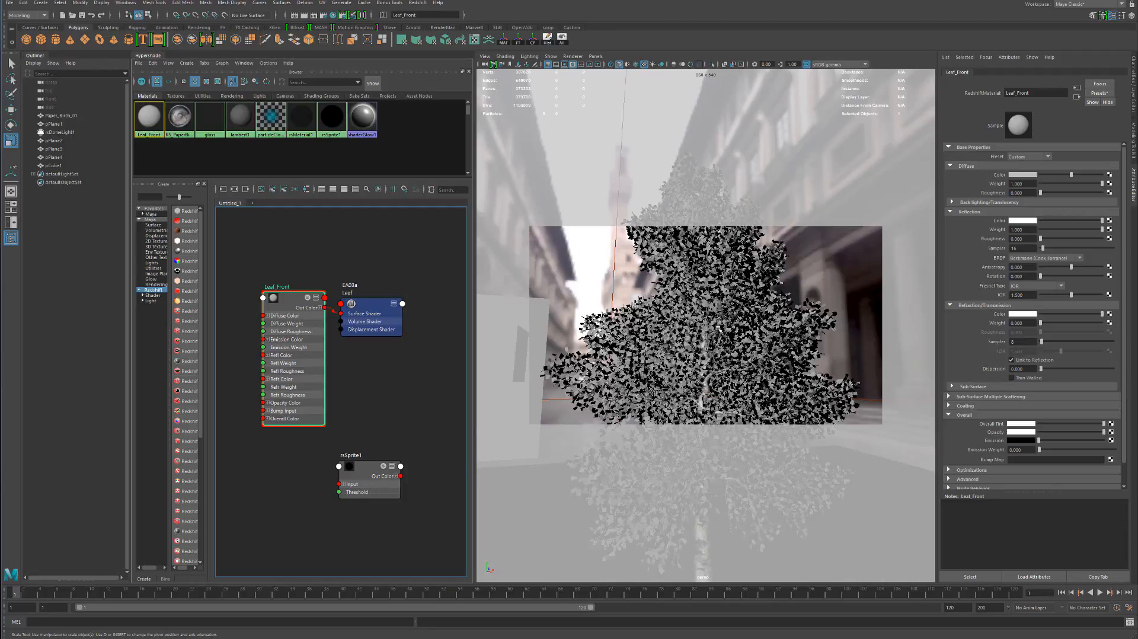
left_click_drag(372, 478, 382, 423)
left_click(369, 311)
left_click_drag(370, 311, 422, 279)
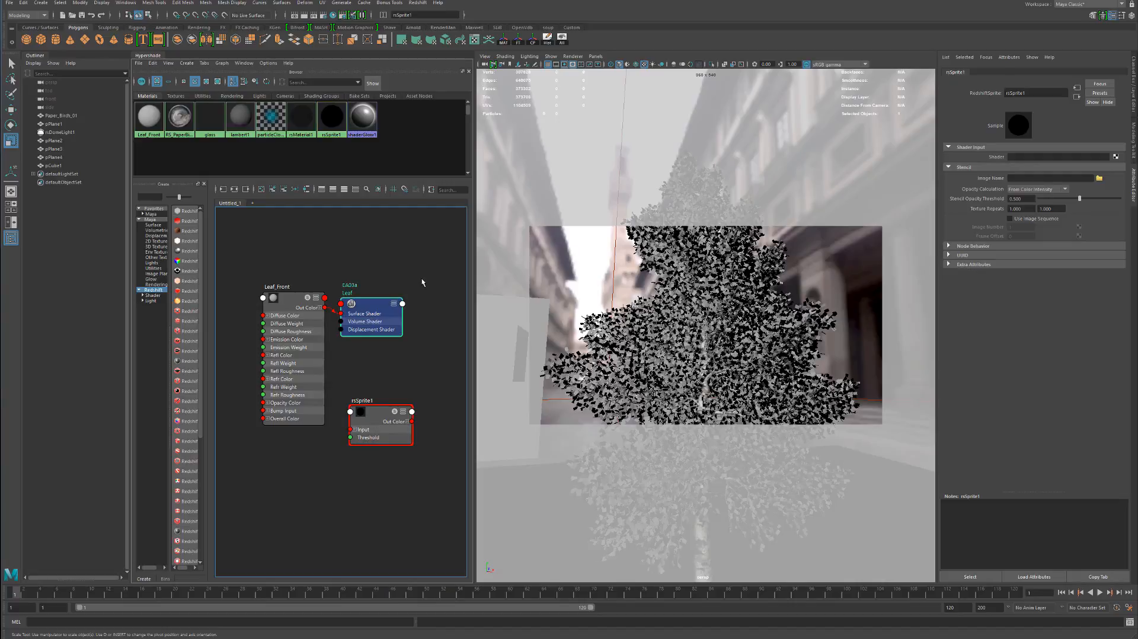
left_click(295, 314)
left_click_drag(295, 314, 262, 316)
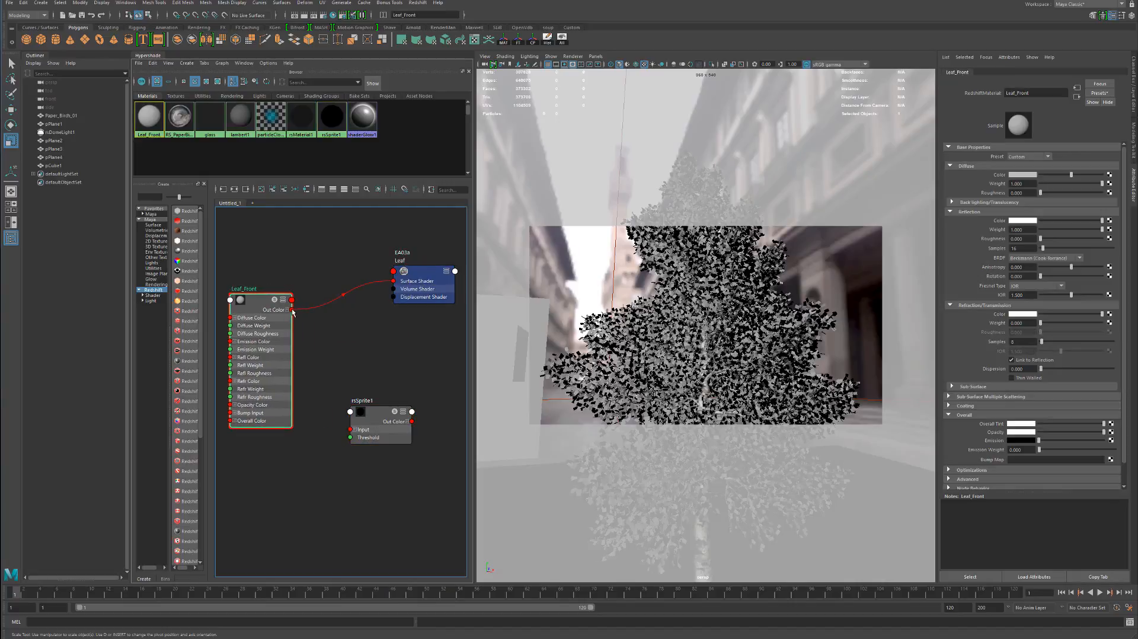
Place rsSprite1 between Leaf_Front and the Leaf shading group, and connect Leaf_Front's Out Color to the sprite's Input
left_click_drag(393, 424, 372, 359)
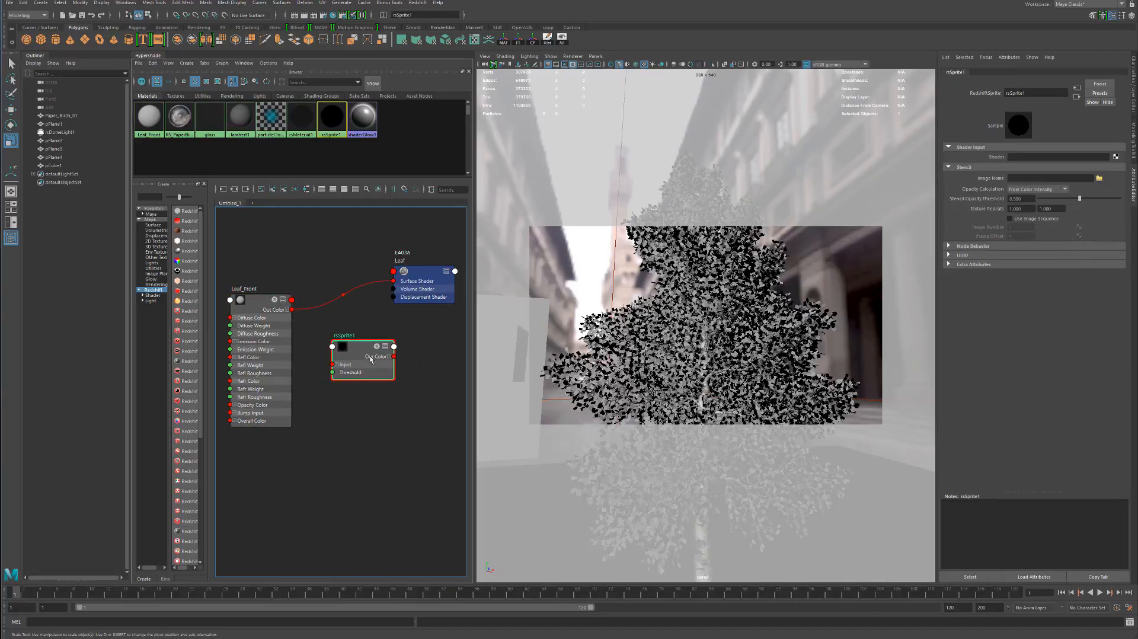
left_click(414, 284)
left_click_drag(414, 285, 409, 287)
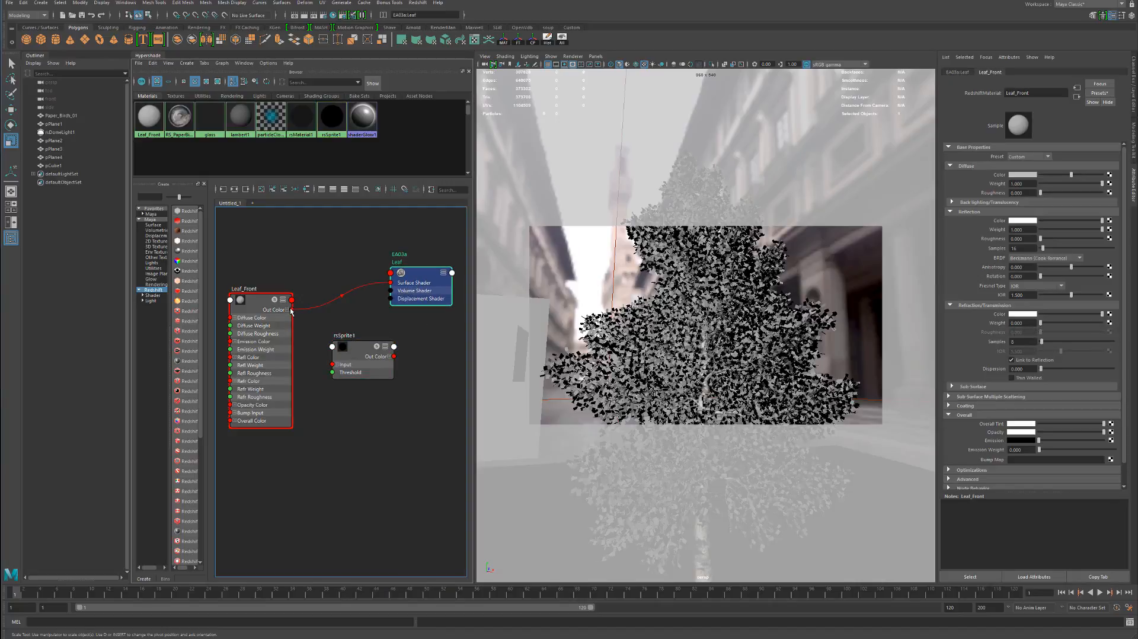
left_click_drag(292, 311, 356, 359)
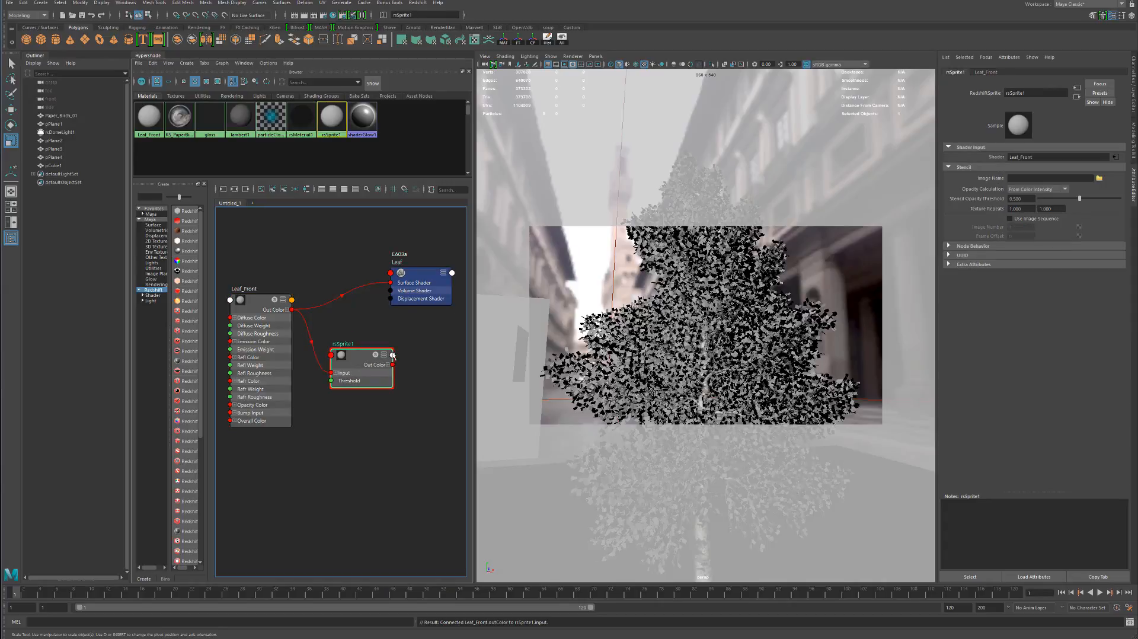
Shift the Leaf shading group node and connect rsSprite1's Out Color to its Surface Shader
left_click_drag(421, 292, 426, 289)
middle_click_drag(678, 304, 794, 309, "alt")
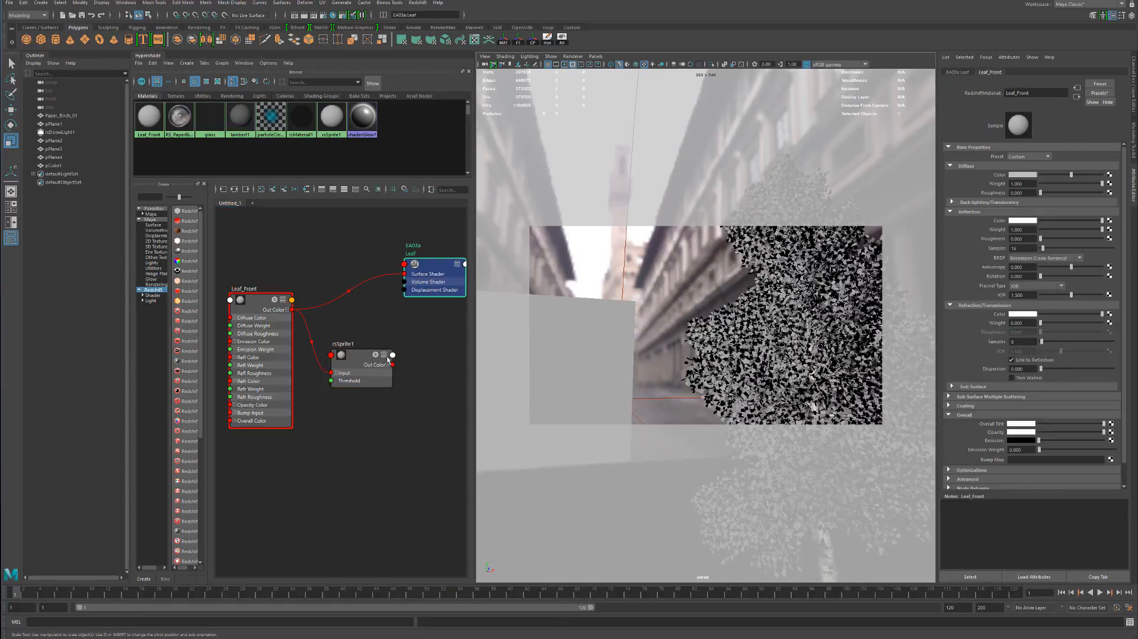
left_click_drag(394, 364, 404, 274)
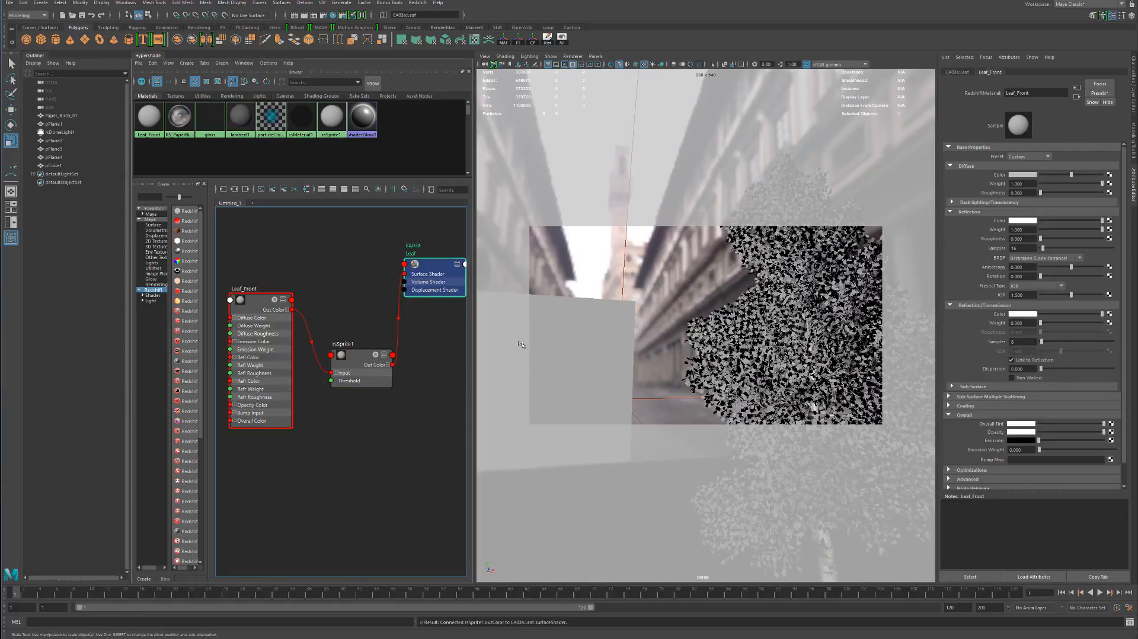
Select the gridded test plane pPlane3 beside the tree and assign the rsSprite1 material to it
left_click(593, 336)
middle_click_drag(650, 299, 711, 305, "alt")
left_click_drag(710, 306, 821, 316, "alt")
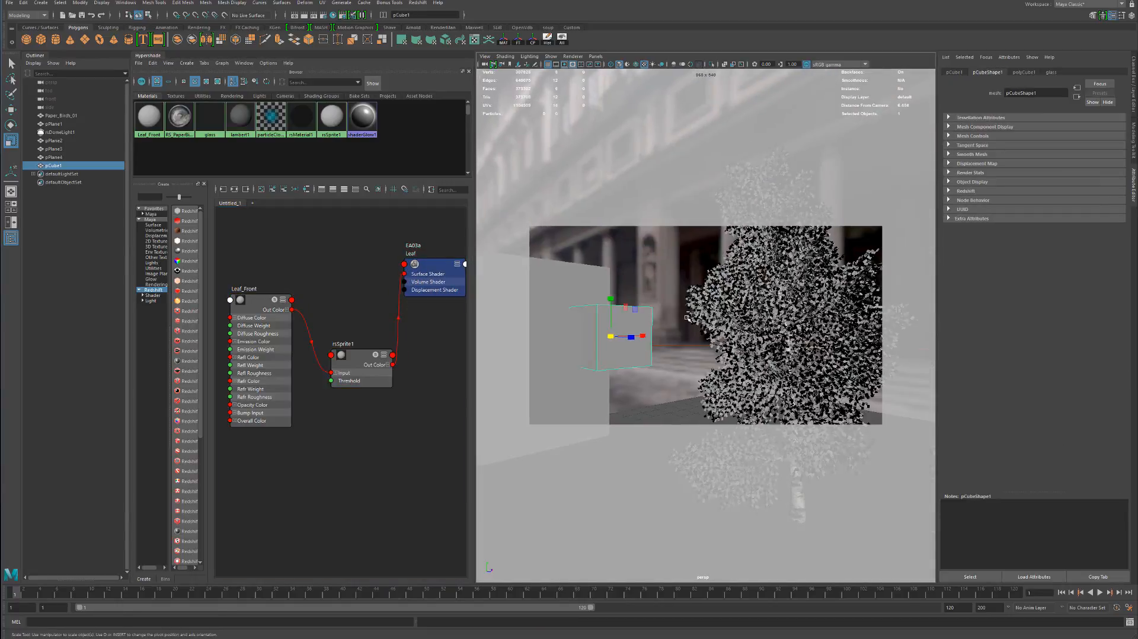
middle_click_drag(689, 319, 774, 313, "alt")
right_click_drag(774, 313, 751, 390, "alt")
left_click(766, 395)
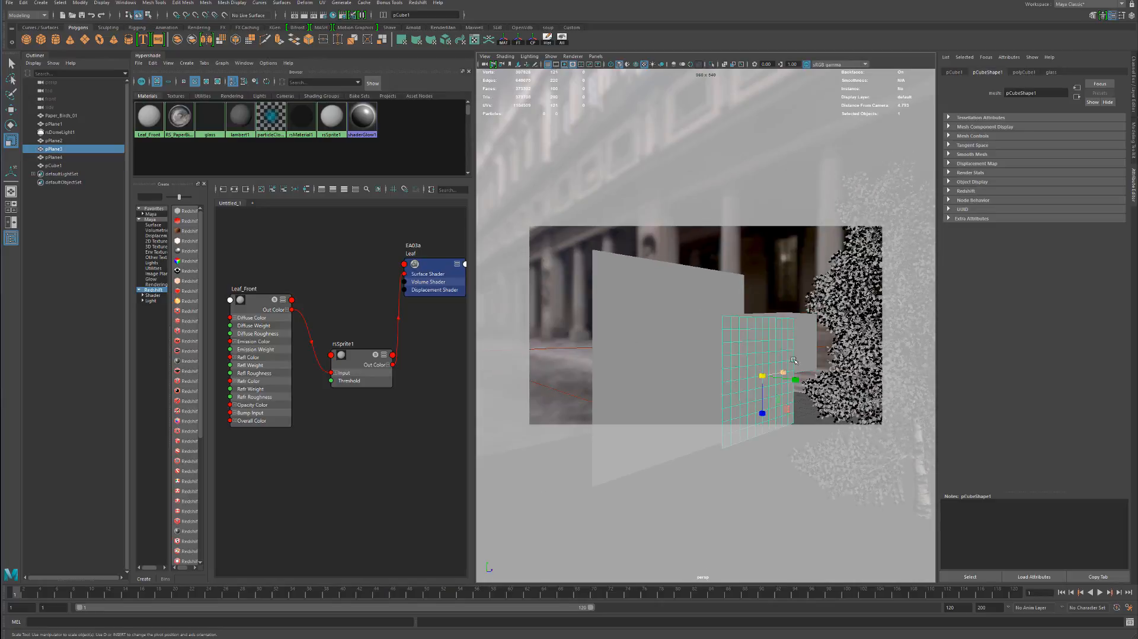
middle_click_drag(766, 395, 667, 360, "alt")
left_click_drag(667, 360, 602, 355, "alt")
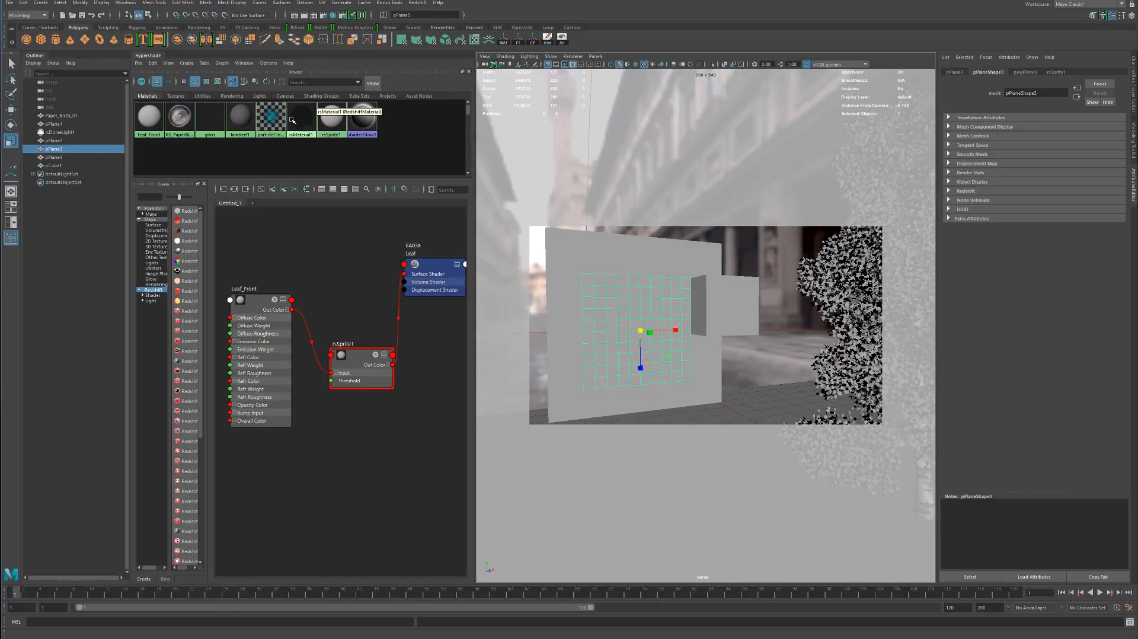
middle_click_drag(156, 111, 225, 116)
right_click(335, 114)
left_click(332, 123)
right_click_drag(332, 123, 333, 108)
Tidy the graph by moving rsSprite1 and Leaf_Front level with each other, leaving rsSprite1 selected
left_click_drag(344, 371, 343, 334)
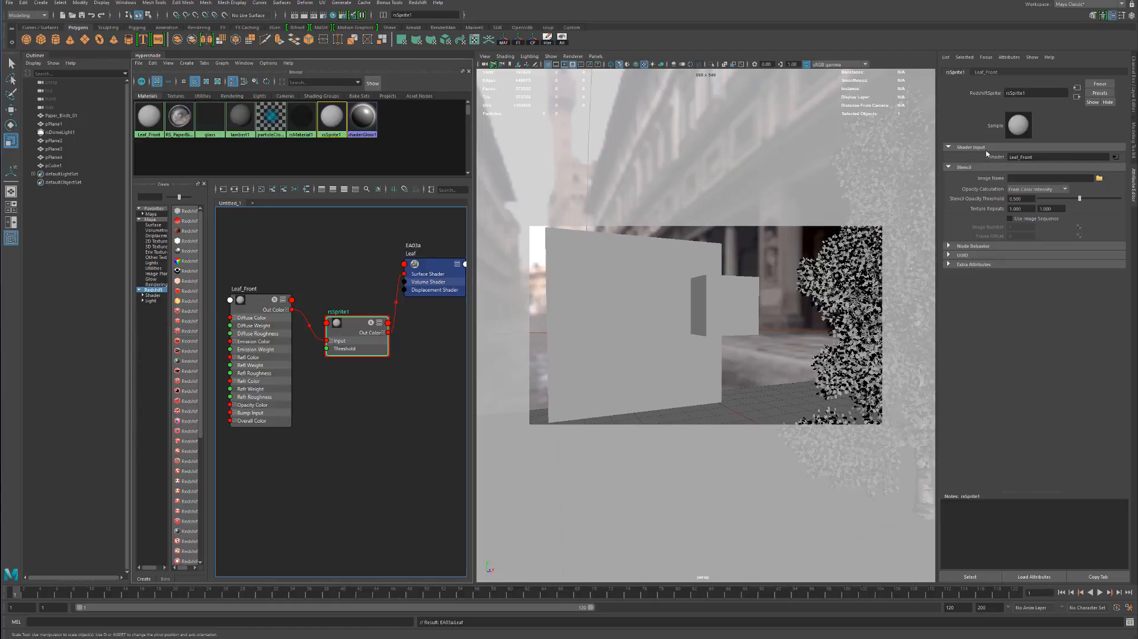
mouse_move(258, 309)
left_mouse_down()
mouse_move(256, 323)
mouse_move(266, 314)
left_mouse_up()
left_click(362, 339)
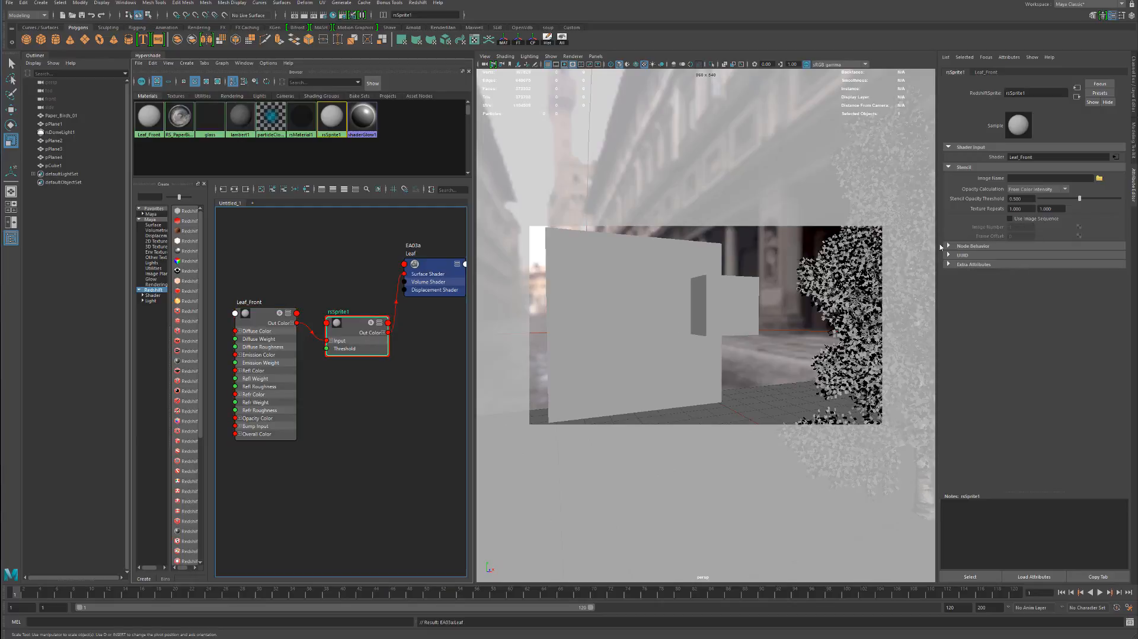
Load EA03lef_a.tif from the Paper Birch folder on the Desktop as the stencil image of rsSprite1
left_click(1100, 179)
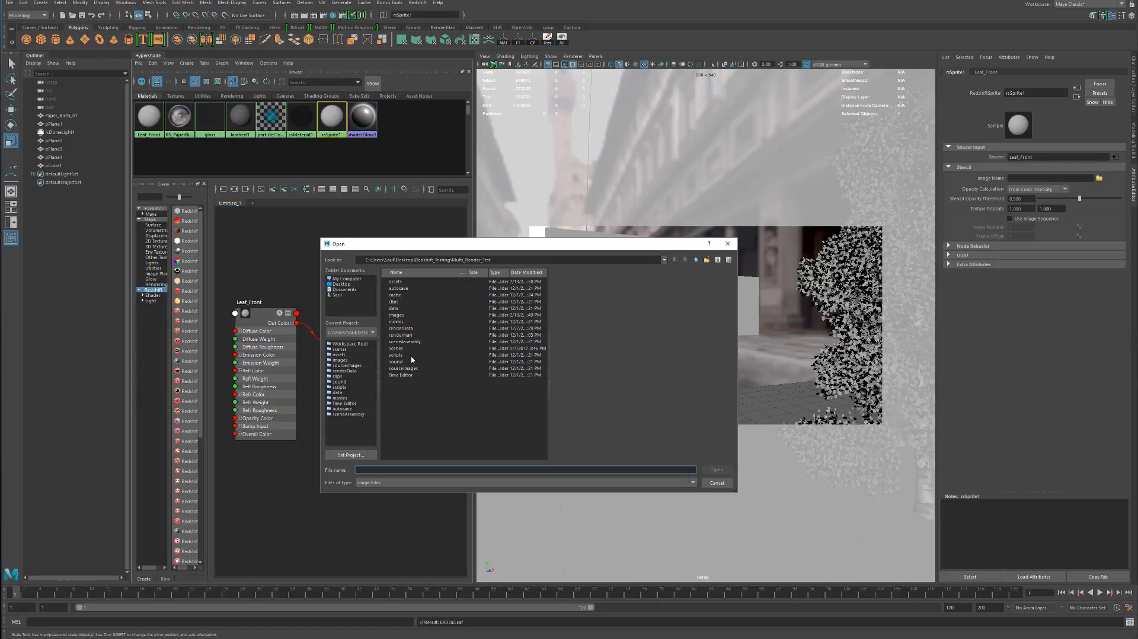
left_click(343, 285)
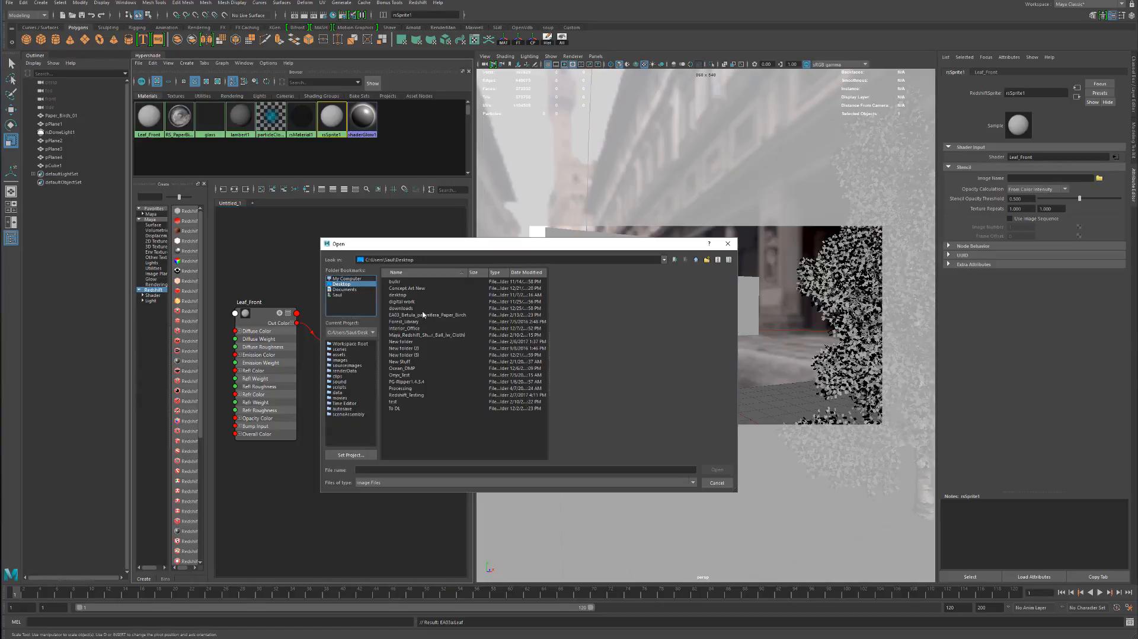
double_click(415, 315)
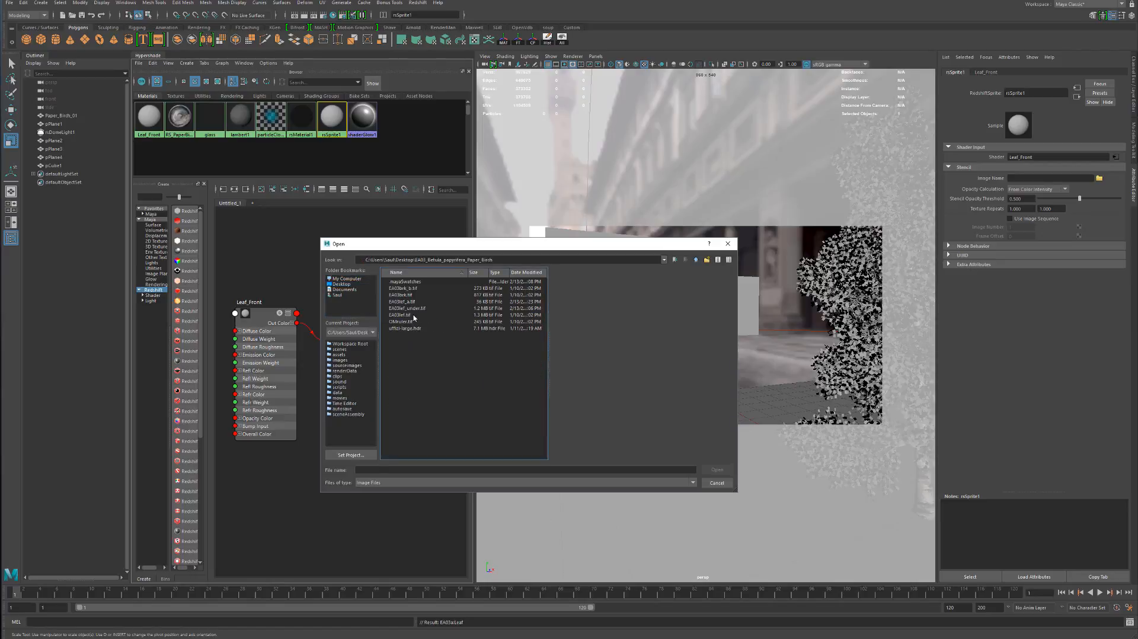
left_click(411, 321)
key("Up")
key("Up")
key("Up")
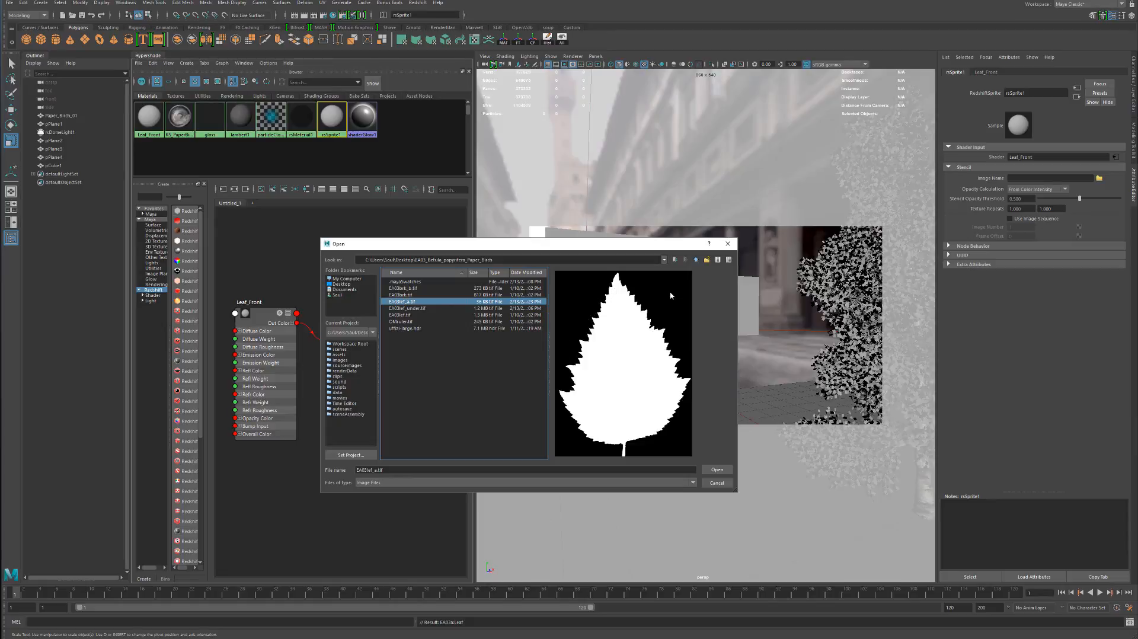
double_click(419, 303)
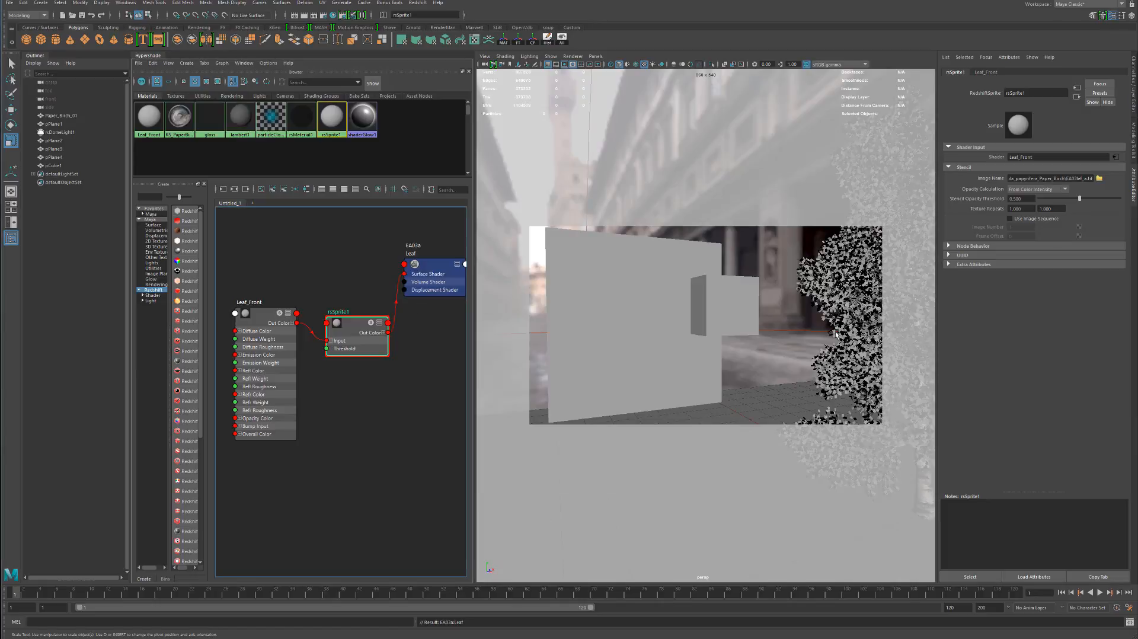
Set the sprite's Opacity Calculation to From Color Intensity and move the rsSprite1 node up beside Leaf_Front's output
left_click(1050, 189)
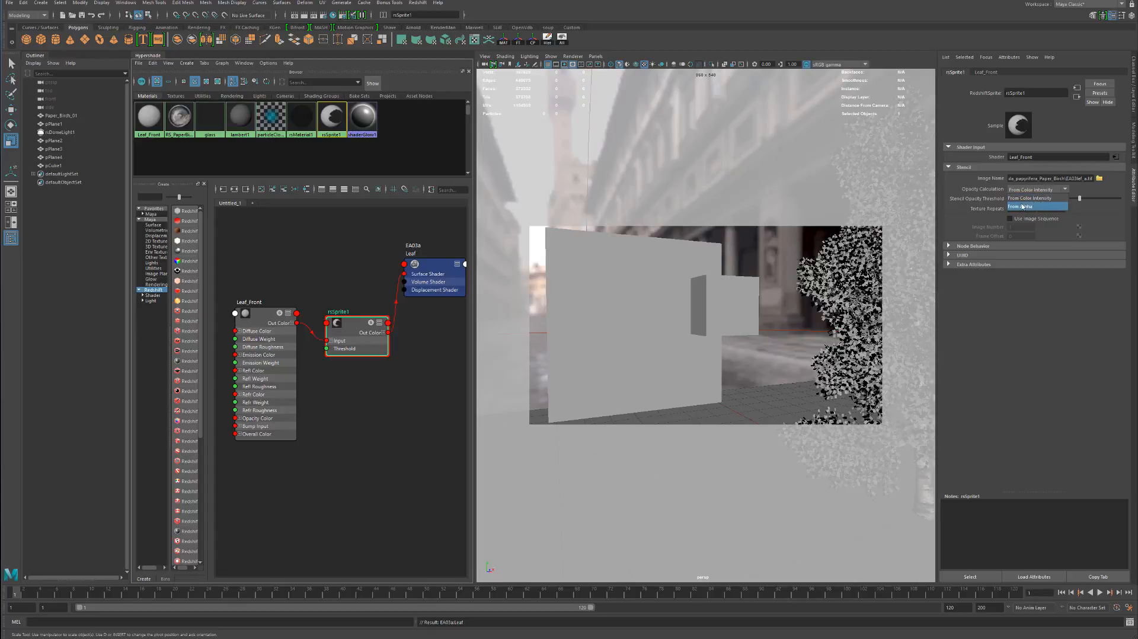
left_click(1028, 199)
left_click(1063, 191)
left_click(1064, 190)
left_click_drag(796, 306, 708, 327, "alt")
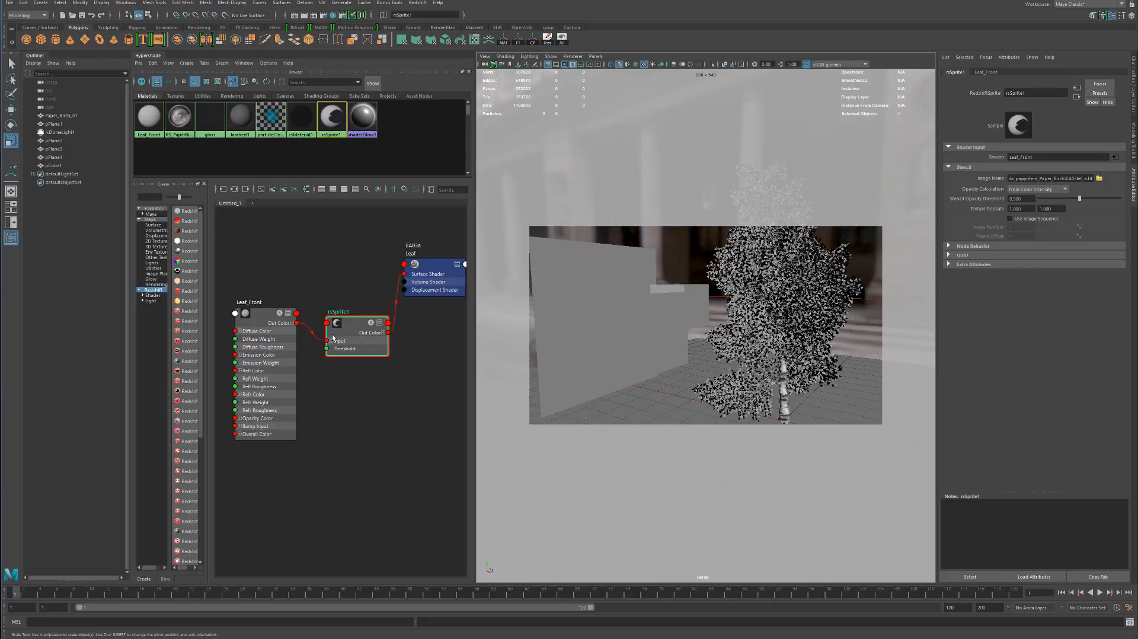
left_click_drag(332, 339, 327, 319)
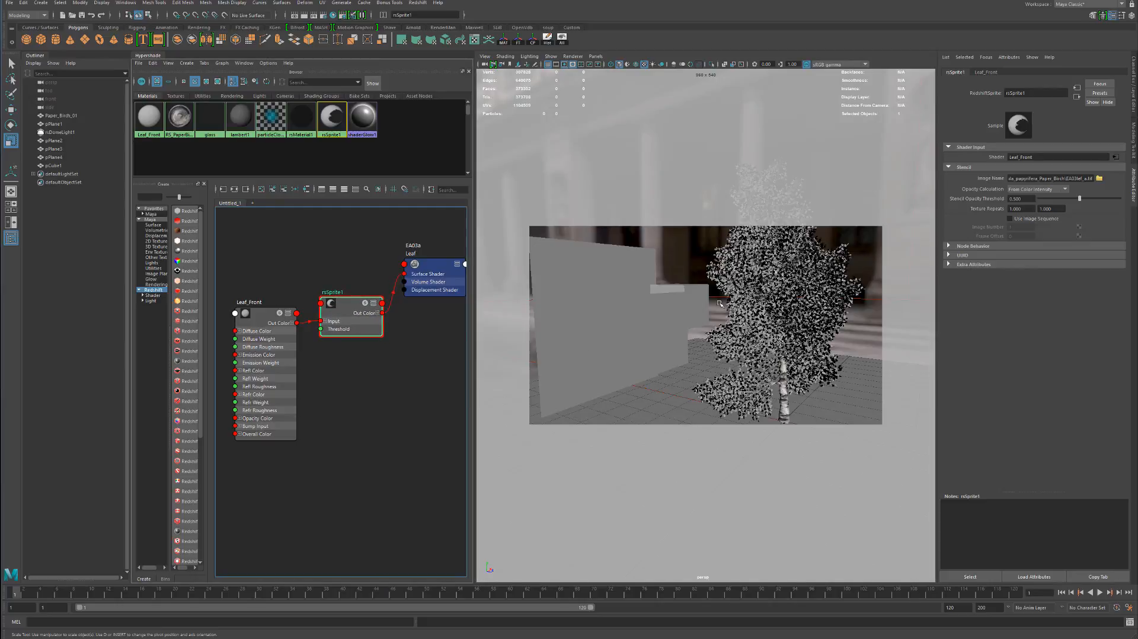
Clear the selection, switch the viewport to textured display and examine the tree's leaf cards up close
left_click(720, 268)
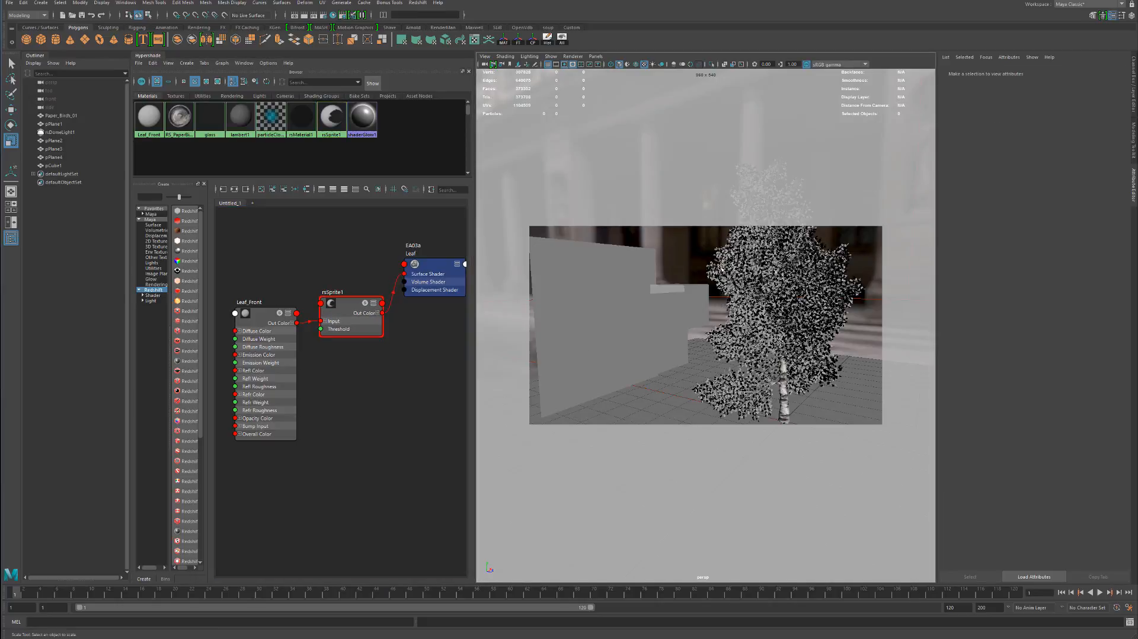
key("6")
left_click_drag(795, 333, 761, 282, "alt")
middle_click_drag(762, 282, 715, 227, "alt")
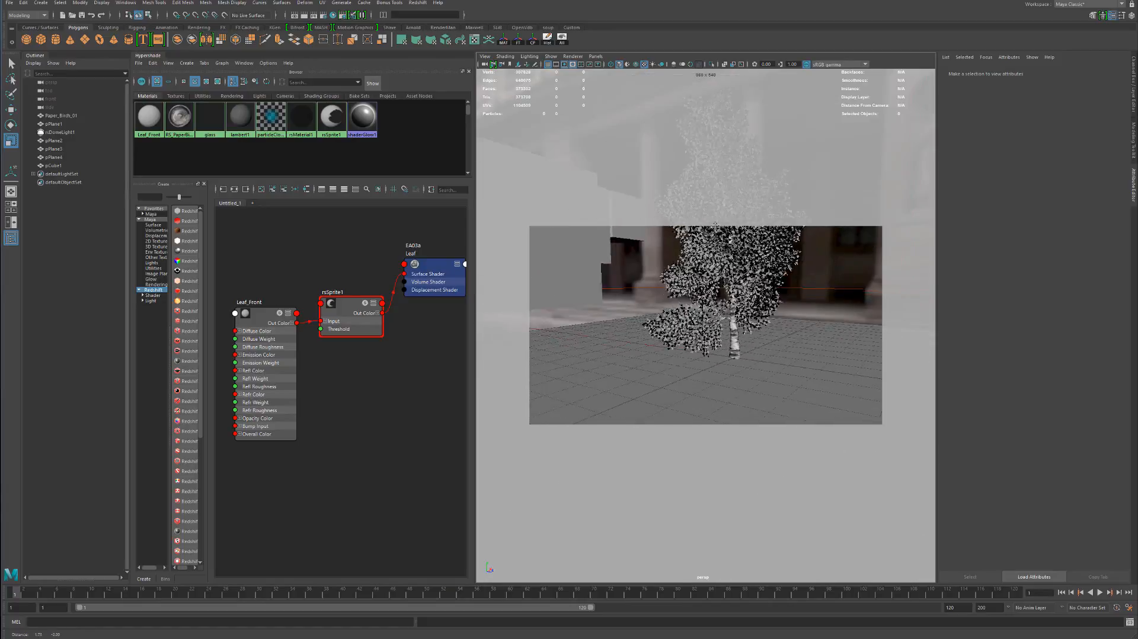
scroll(839, 318, "up", 12)
middle_click_drag(842, 353, 695, 305, "alt")
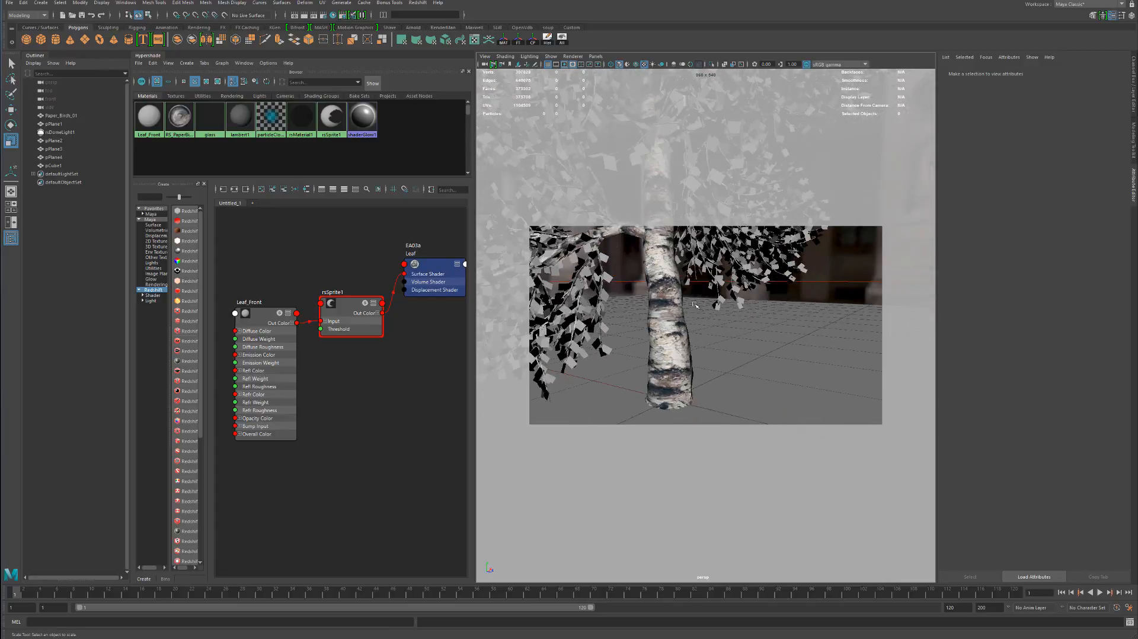
scroll(695, 306, "up", 4)
right_click_drag(835, 313, 616, 297, "alt")
left_click_drag(720, 308, 797, 320, "alt")
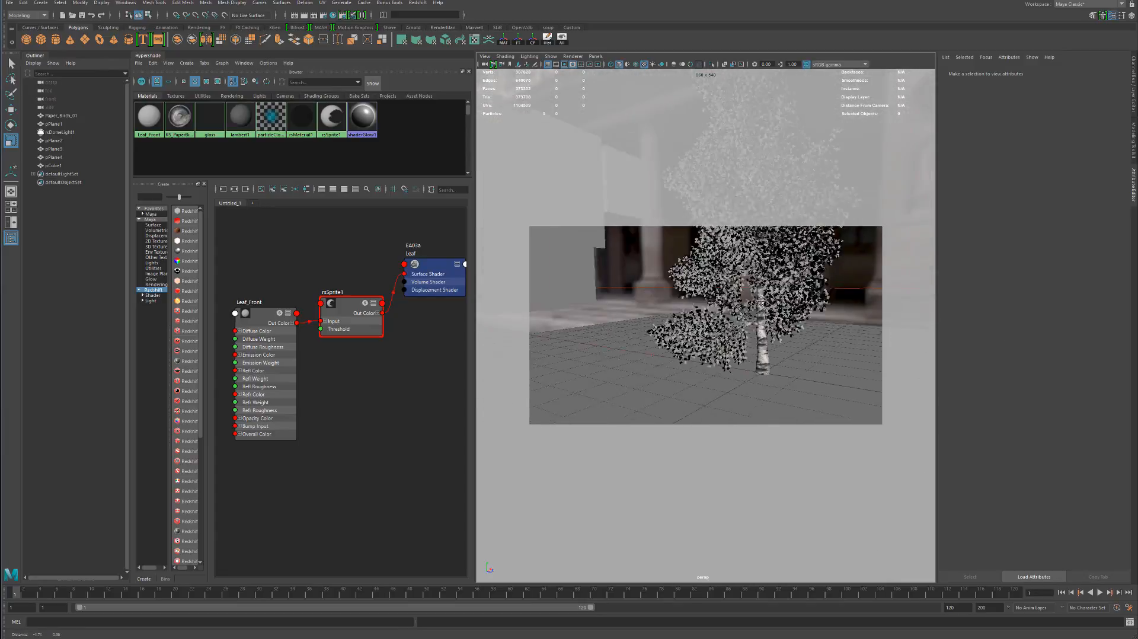
right_click_drag(798, 320, 930, 332, "alt")
left_click_drag(769, 303, 745, 309, "alt")
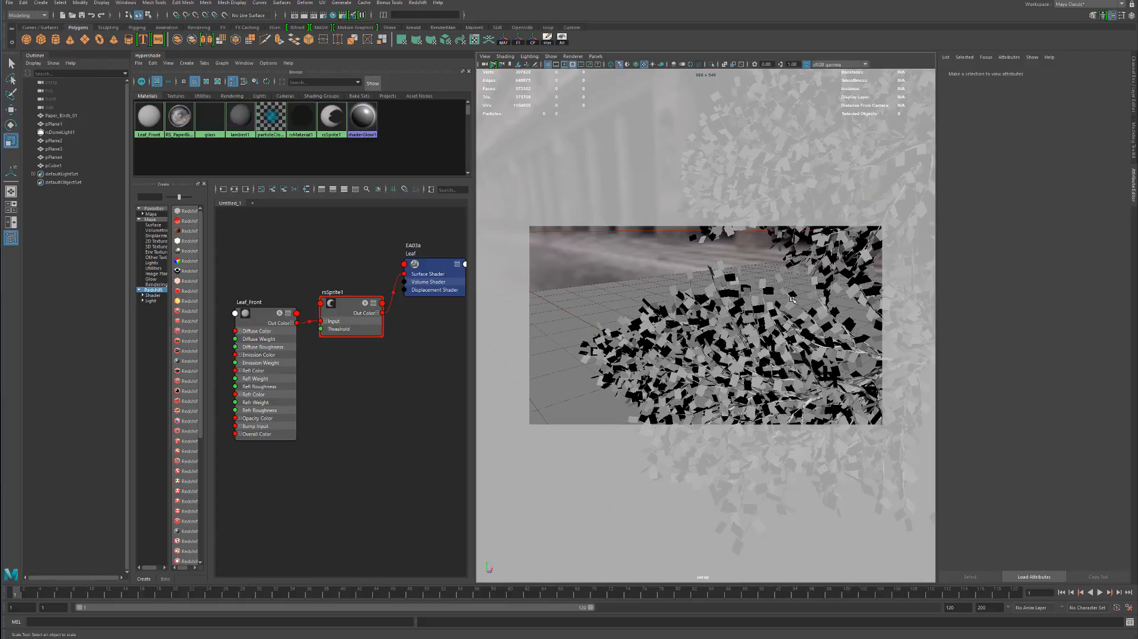
right_click_drag(793, 301, 635, 273, "alt")
left_click_drag(664, 262, 629, 326, "alt")
Select the test plane pPlane3, frame it together with the tree, and start an interactive Redshift render
left_click(664, 324)
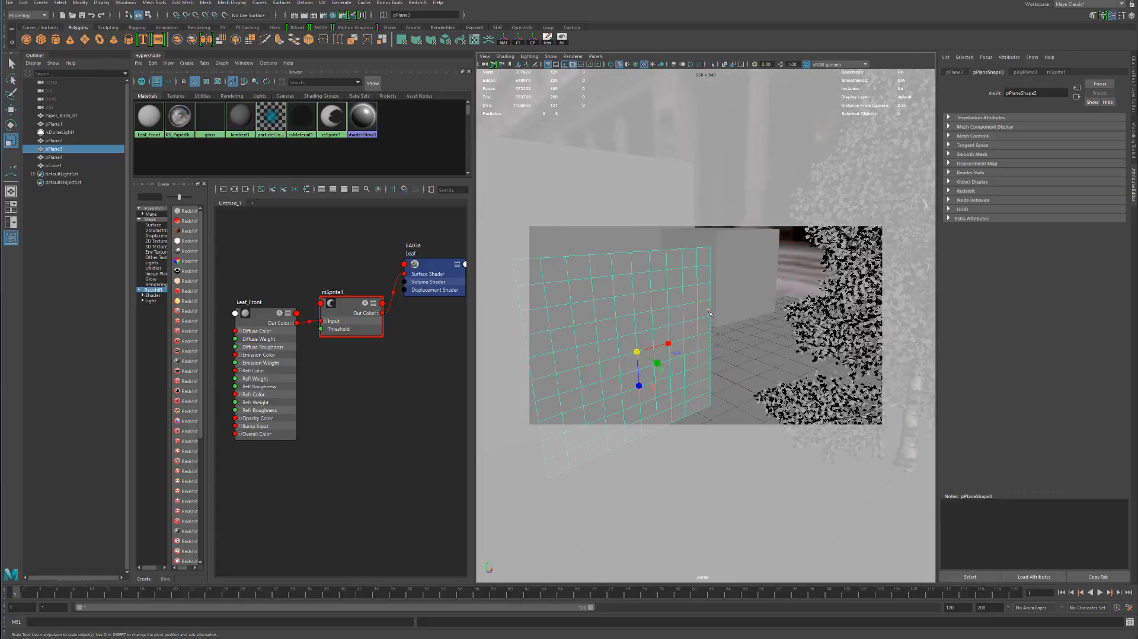
left_click_drag(709, 314, 757, 305, "alt")
right_click_drag(758, 305, 651, 303, "alt")
left_click_drag(815, 297, 756, 312, "alt")
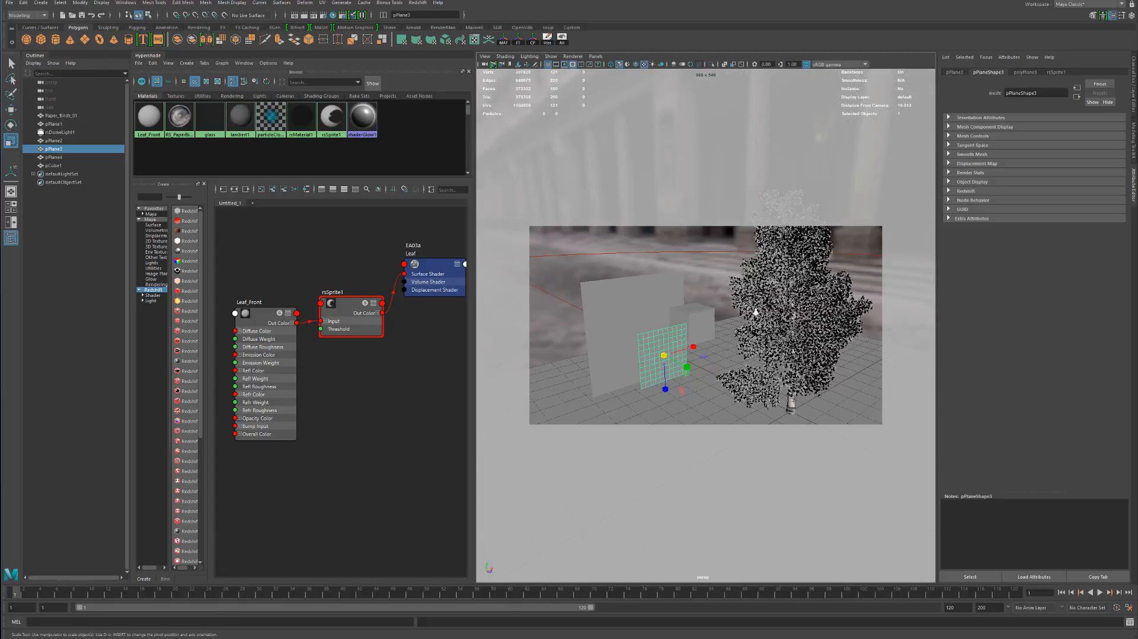
right_click_drag(756, 312, 721, 317, "alt")
left_click_drag(721, 317, 737, 300, "alt")
middle_click_drag(737, 300, 721, 316, "alt")
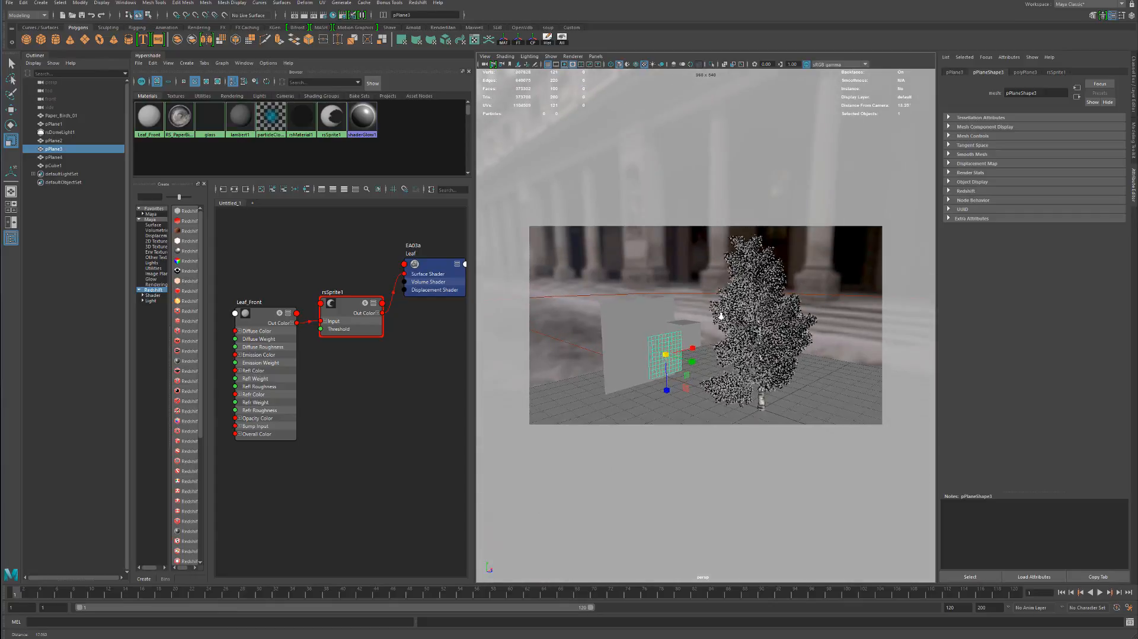
right_click_drag(721, 317, 733, 311, "alt")
mouse_move(730, 310)
middle_mouse_down("alt")
mouse_move(717, 328)
mouse_move(728, 300)
middle_mouse_up("alt")
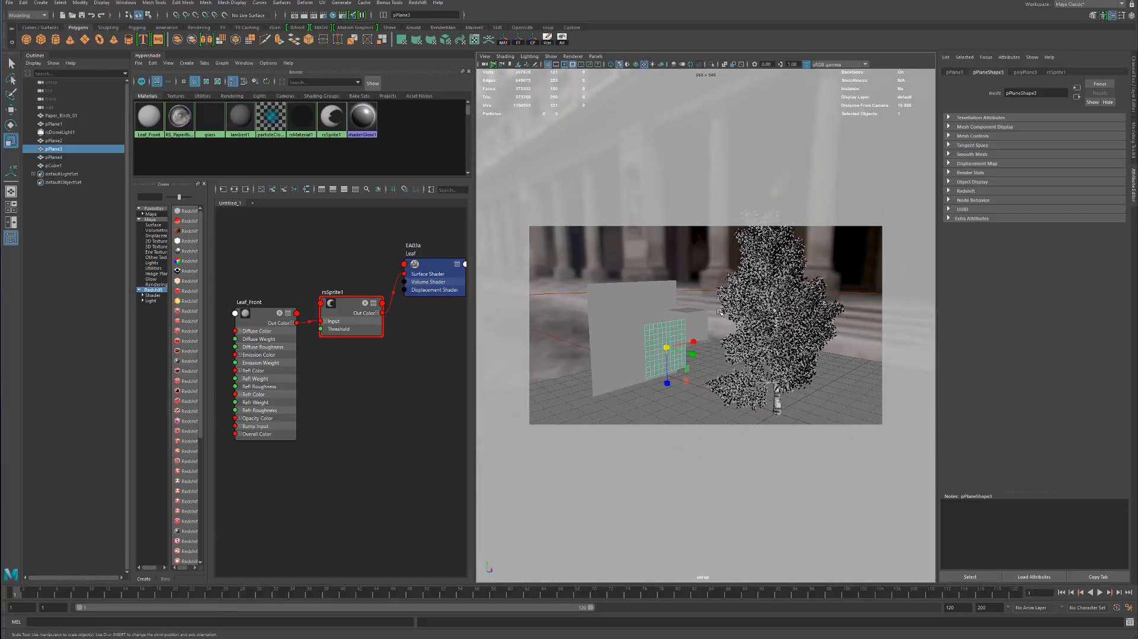
left_click_drag(675, 305, 689, 279, "alt")
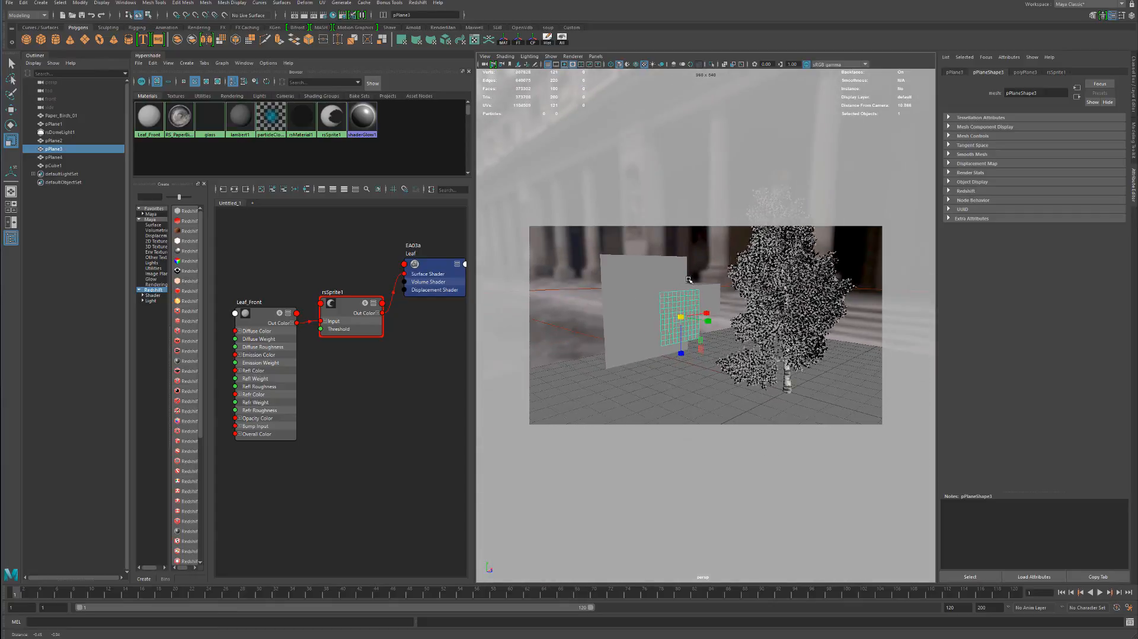
right_click_drag(697, 286, 728, 319, "alt")
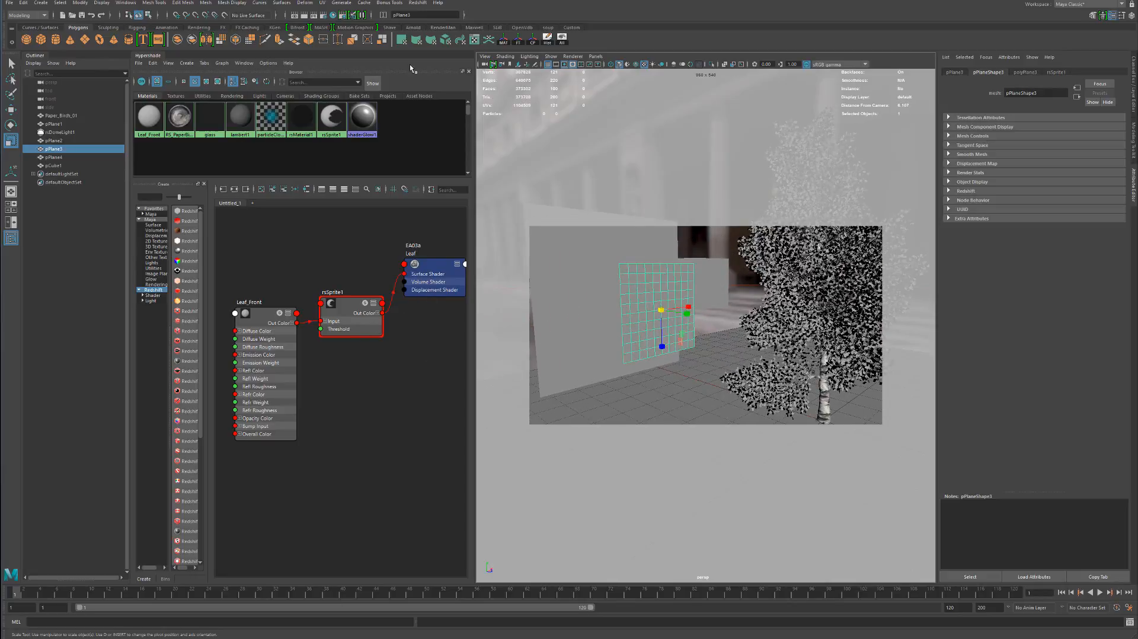
left_click(315, 15)
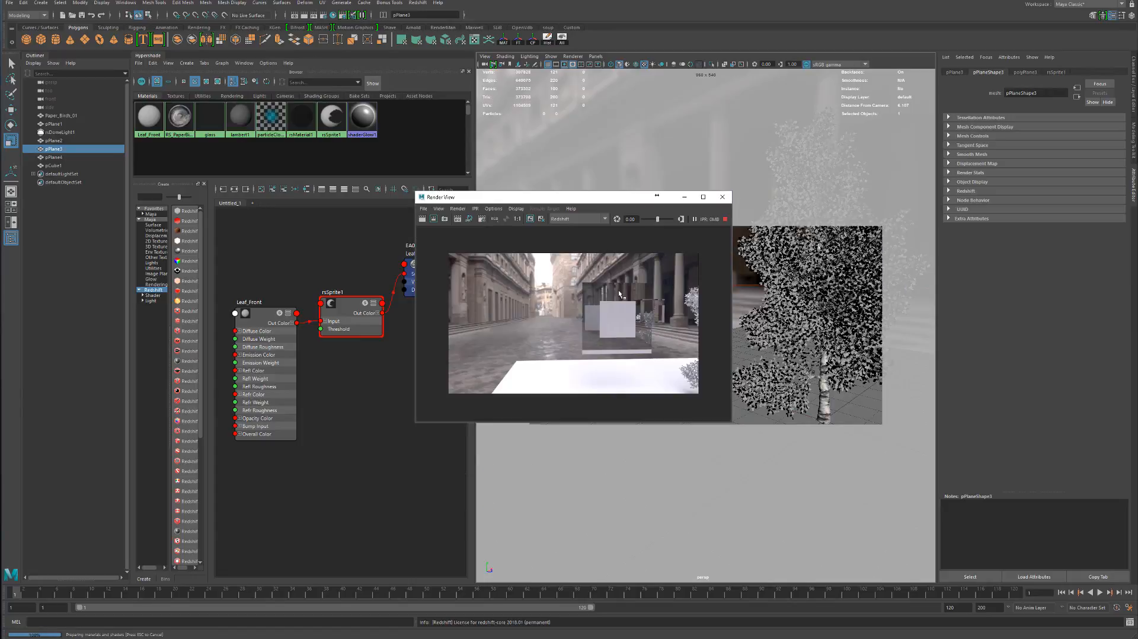
left_click_drag(588, 203, 541, 200)
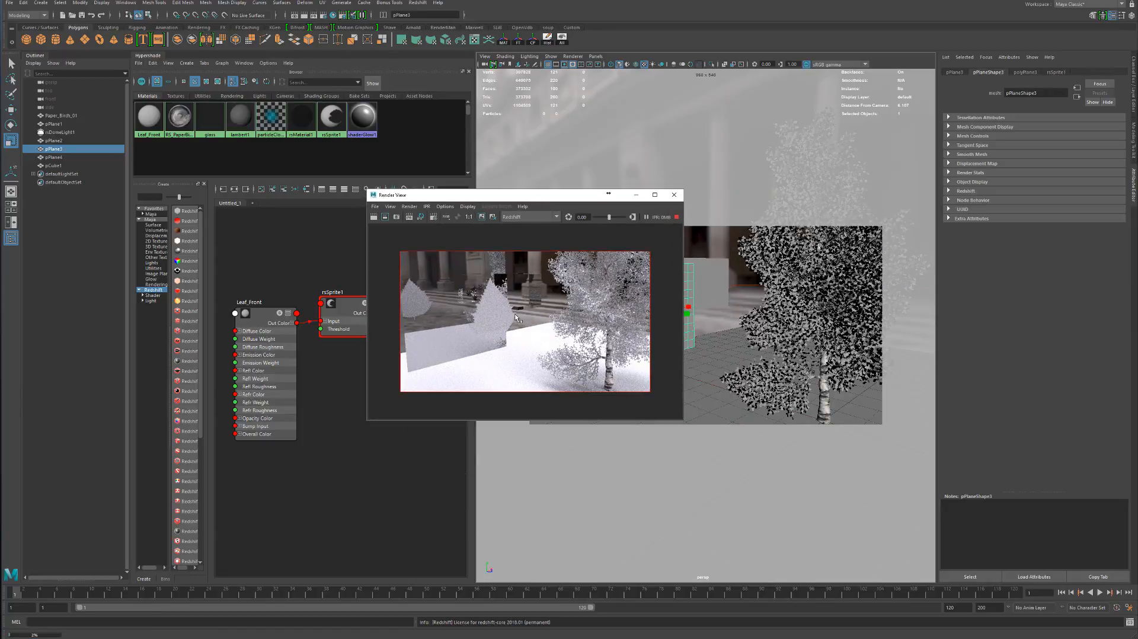
Enlarge the render window and examine the leaf cutouts on the test plane and the tree
scroll(475, 318, "up", 3)
scroll(476, 318, "down", 3)
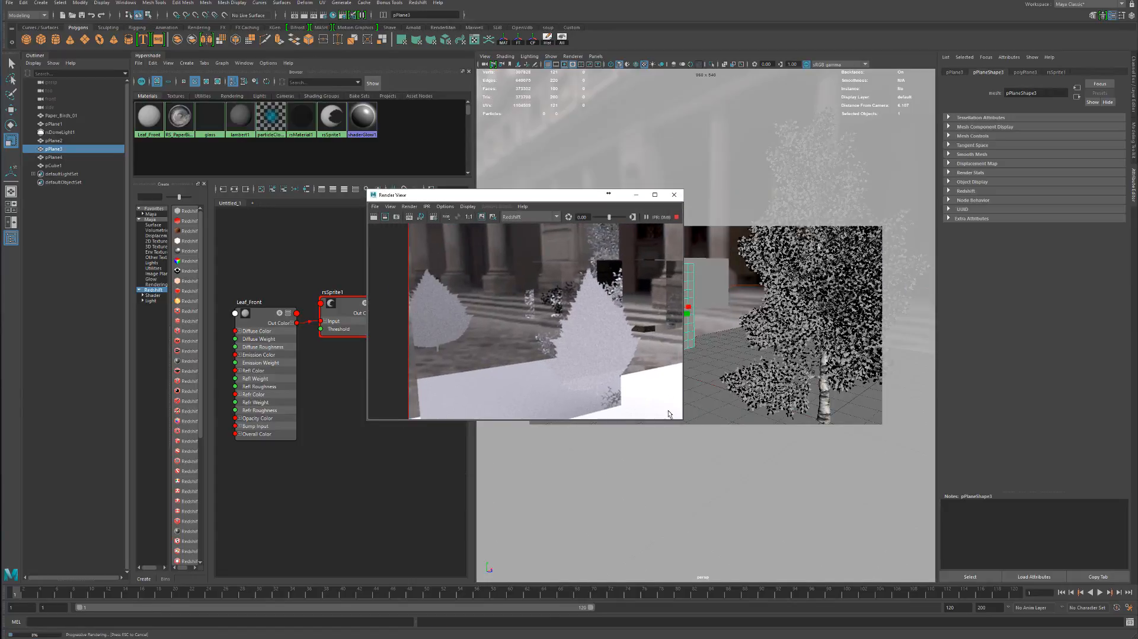
left_click_drag(682, 422, 859, 514)
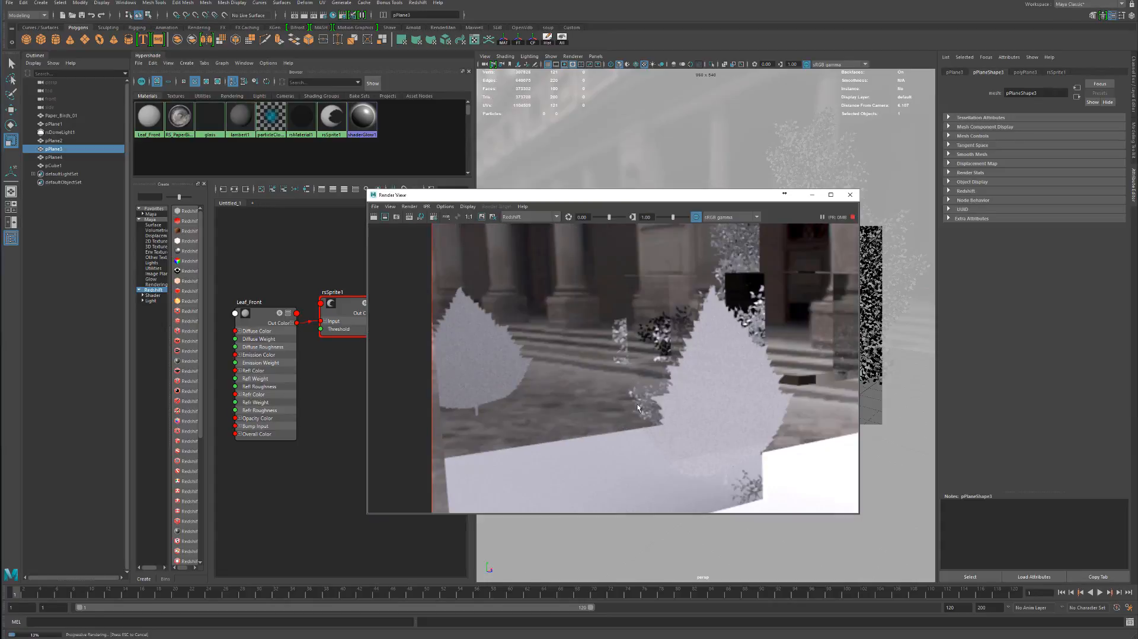
middle_click_drag(705, 393, 652, 297, "alt")
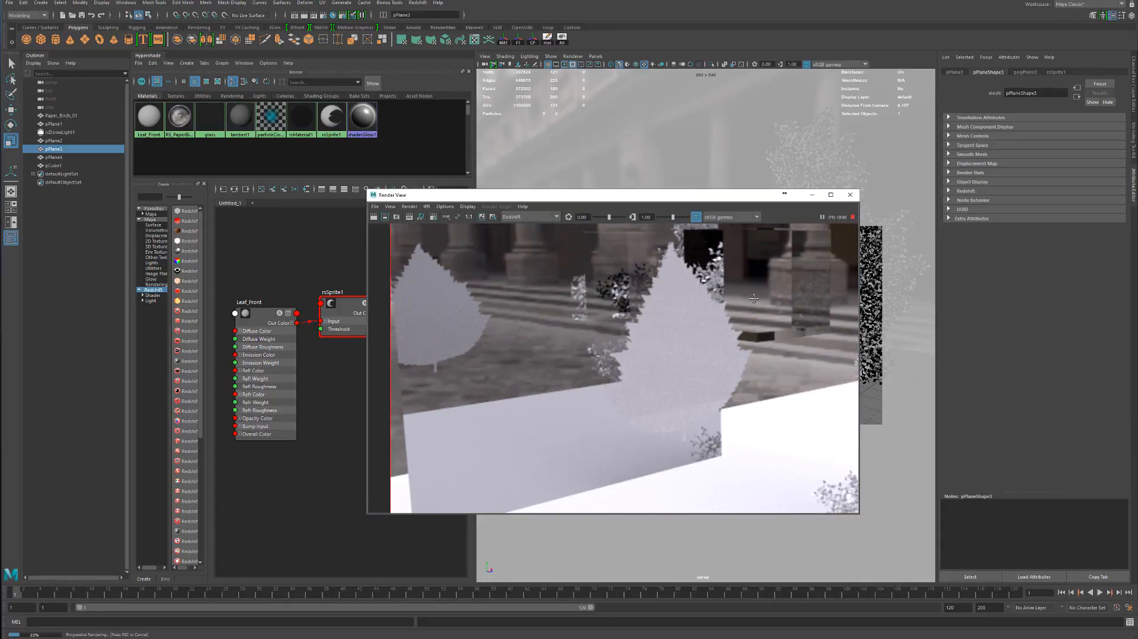
middle_click_drag(754, 299, 509, 346, "alt")
middle_click_drag(673, 297, 568, 311, "alt")
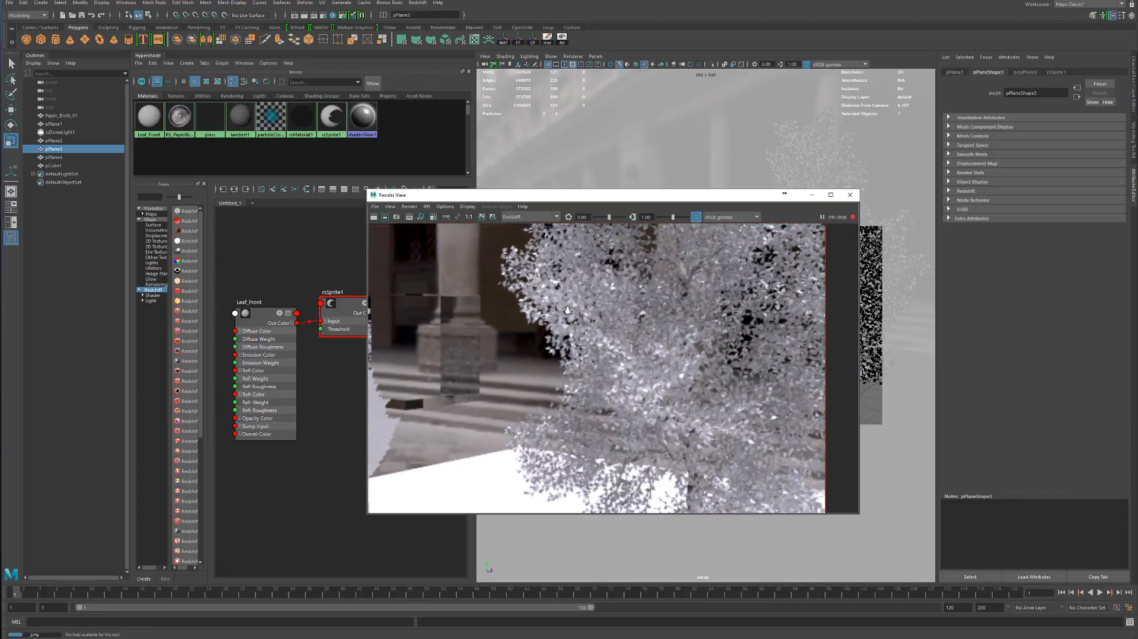
Examine the leaf cutouts on the tree and the leaf-shaped test plane up close in the interactive render
right_click_drag(568, 310, 560, 360, "alt")
middle_click_drag(560, 360, 756, 300, "alt")
right_click_drag(756, 300, 492, 356, "alt")
middle_click_drag(492, 355, 653, 324, "alt")
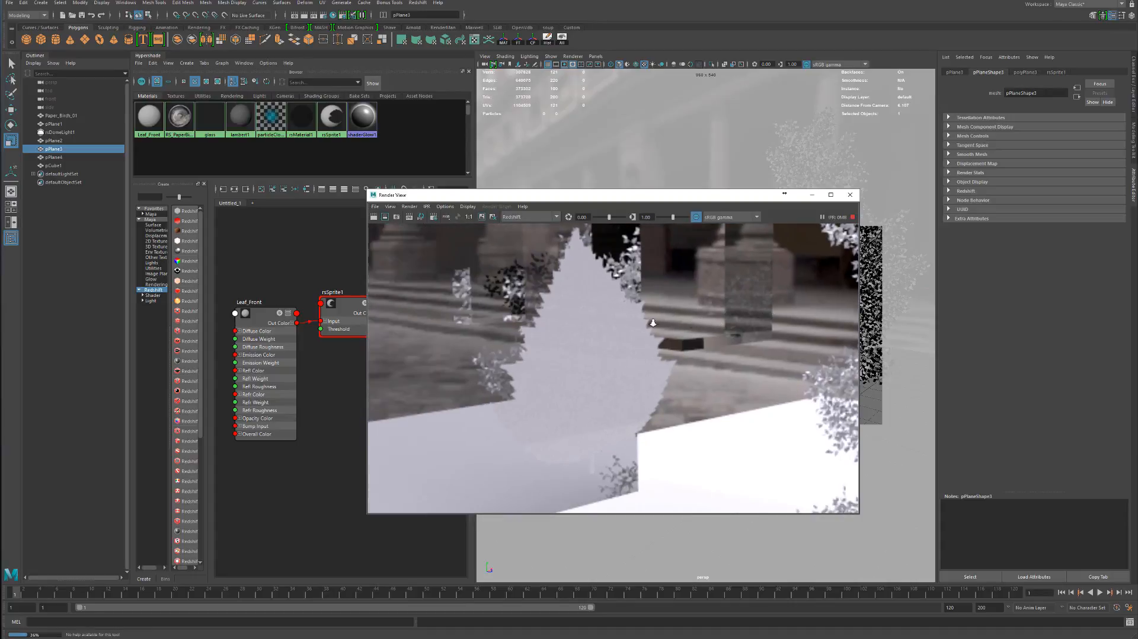
right_click_drag(653, 323, 586, 335, "alt")
middle_click_drag(586, 335, 528, 307, "alt")
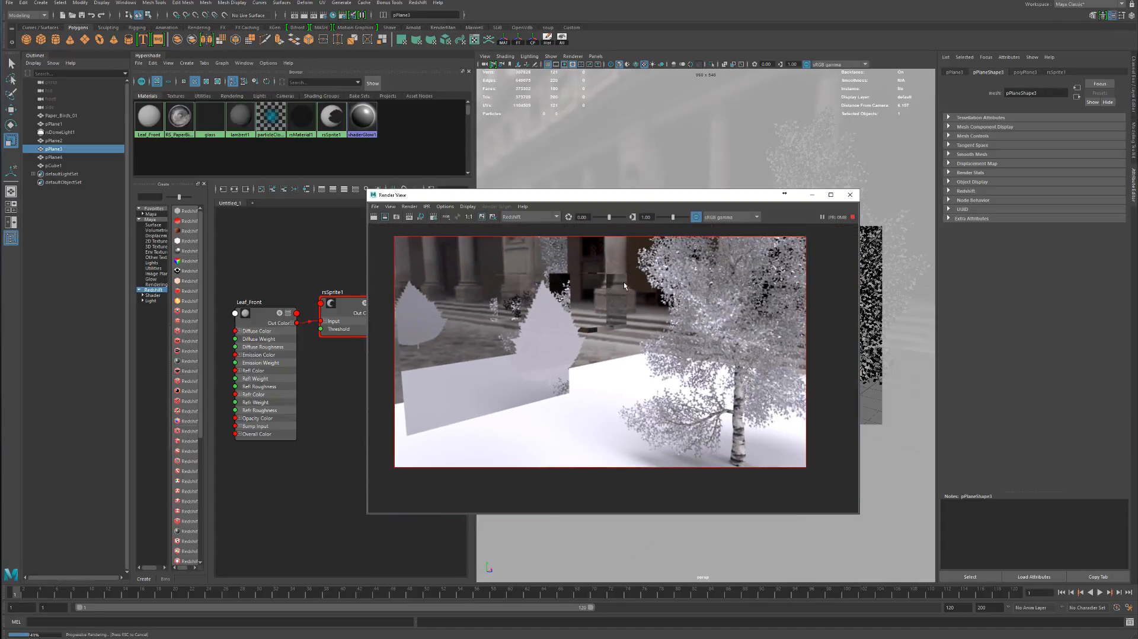
Uncover the node graph and move the Leaf_Front node away from rsSprite1 to make room between them
left_click_drag(626, 194, 753, 156)
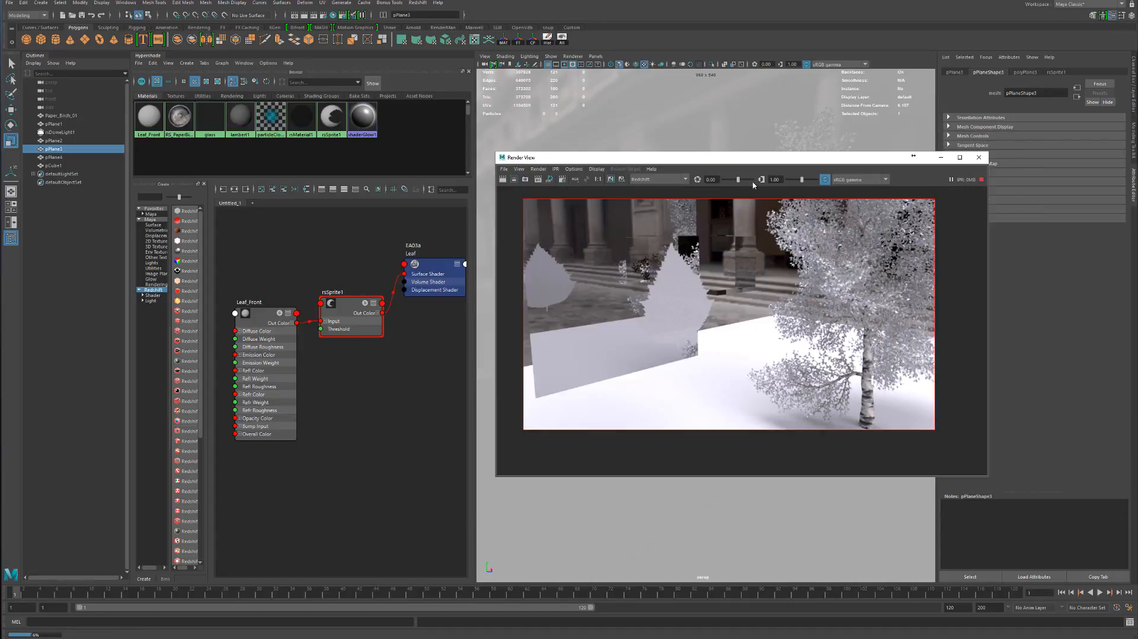
left_click(372, 403)
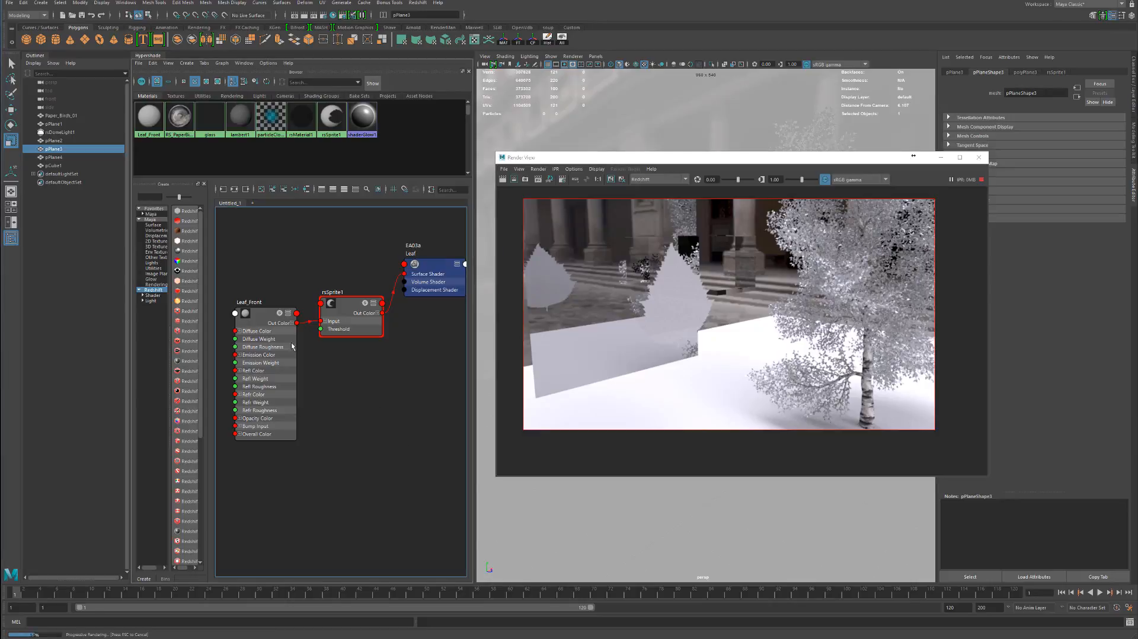
left_click(293, 347)
middle_click_drag(377, 351, 483, 376, "alt")
left_click_drag(367, 356, 349, 356)
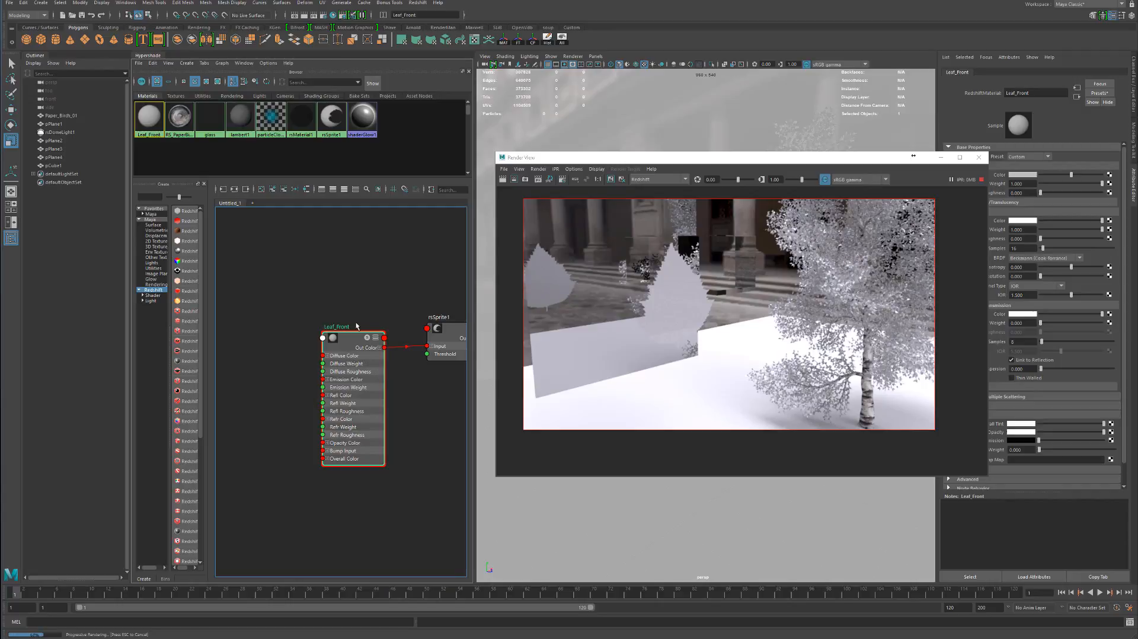
left_click_drag(351, 347, 261, 349)
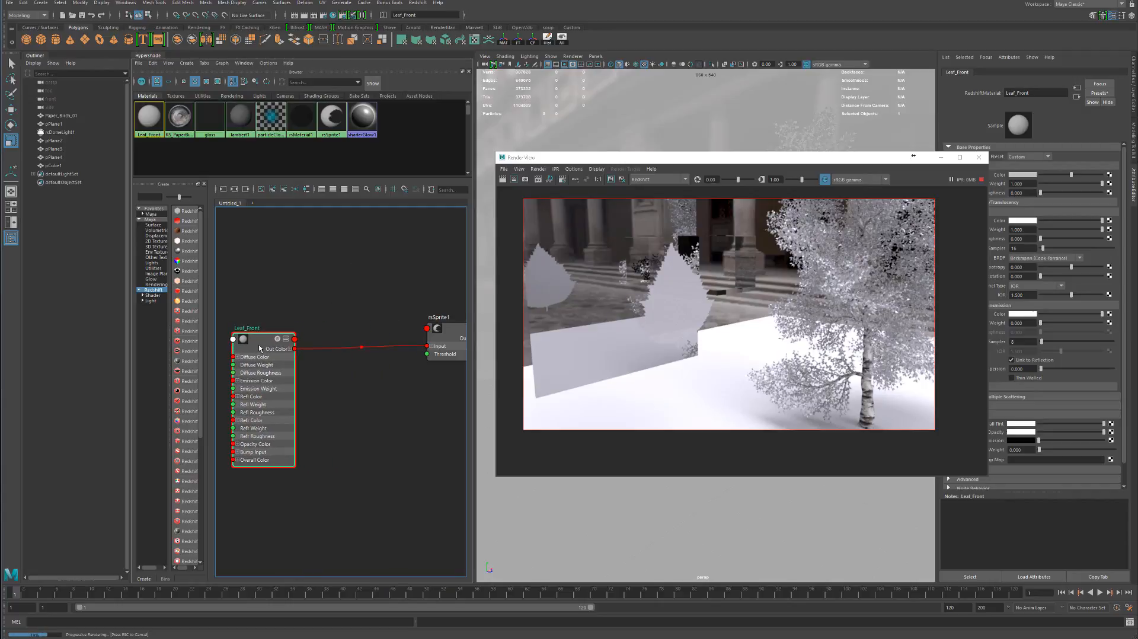
Create a Redshift Ray Switch node in the graph and delete the shading group rsRaySwitch2SG that comes with it
left_click(320, 284)
key("Tab")
type("ray")
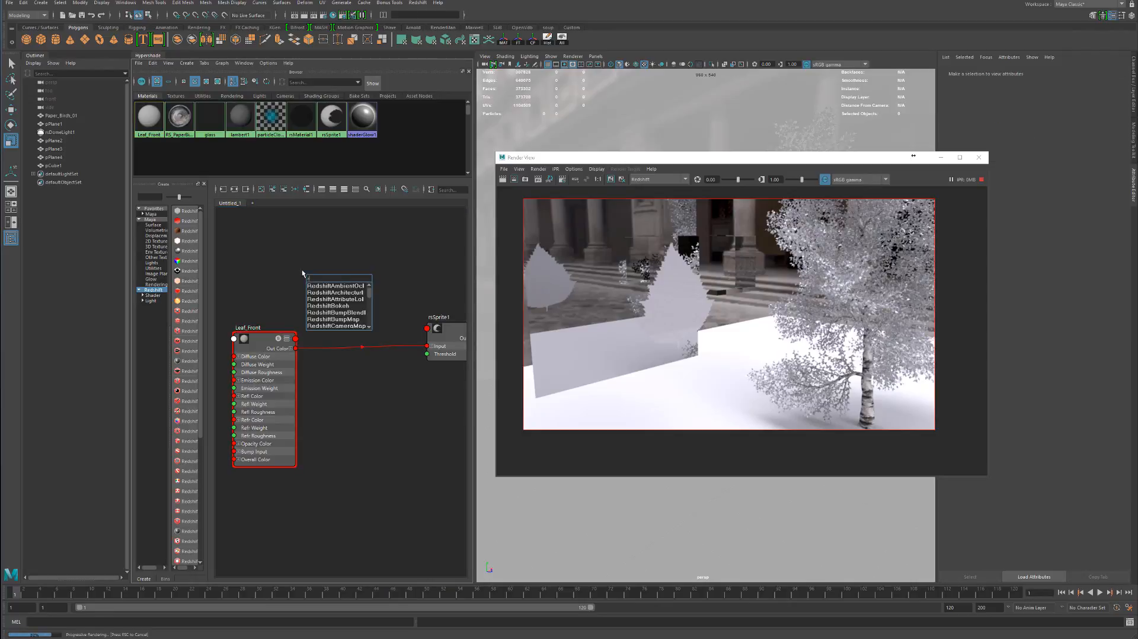
key("Down")
key("Return")
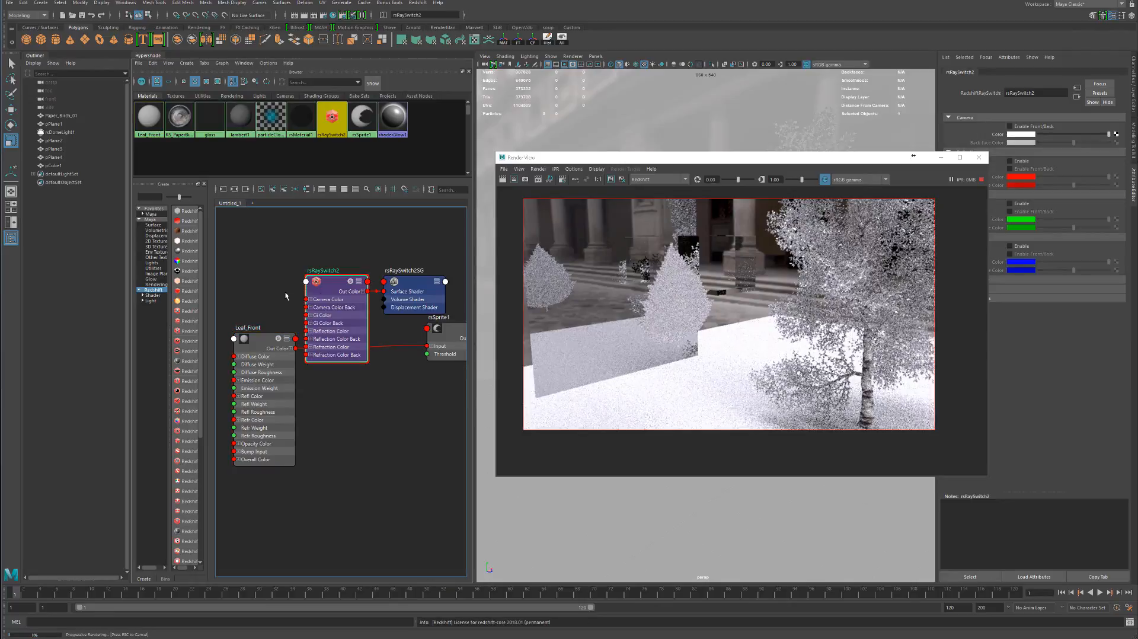
left_click_drag(406, 291, 409, 263)
key("Delete")
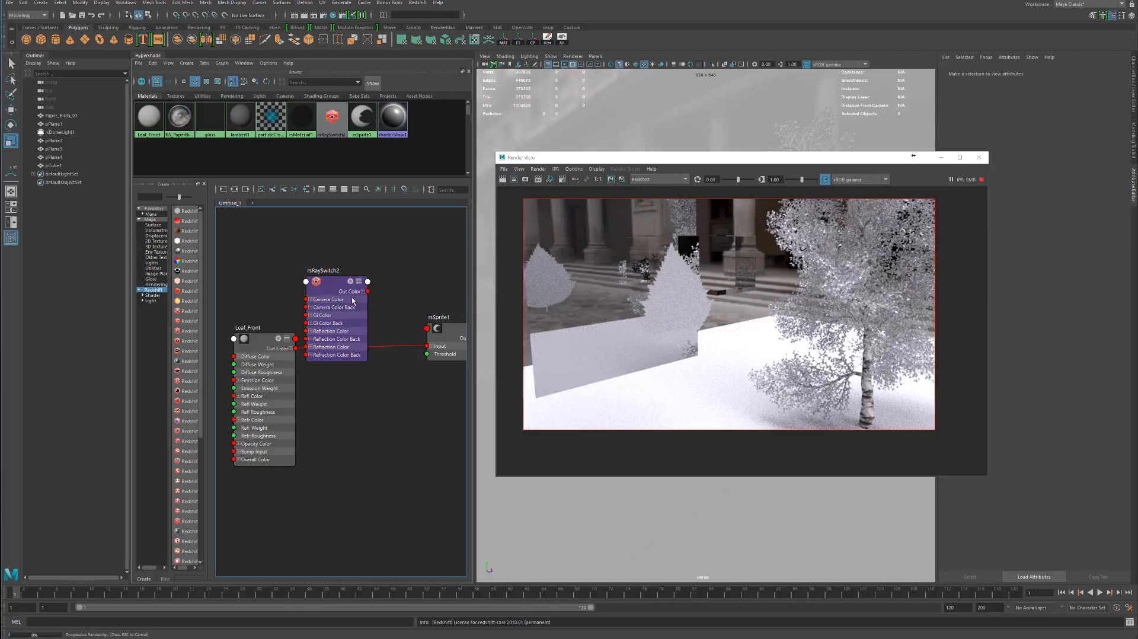
Connect rsRaySwitch2's output to rsSprite1's Input and Leaf_Front's Out Color to the switch's Camera Color, placing the switch between them
left_click_drag(334, 318, 427, 346)
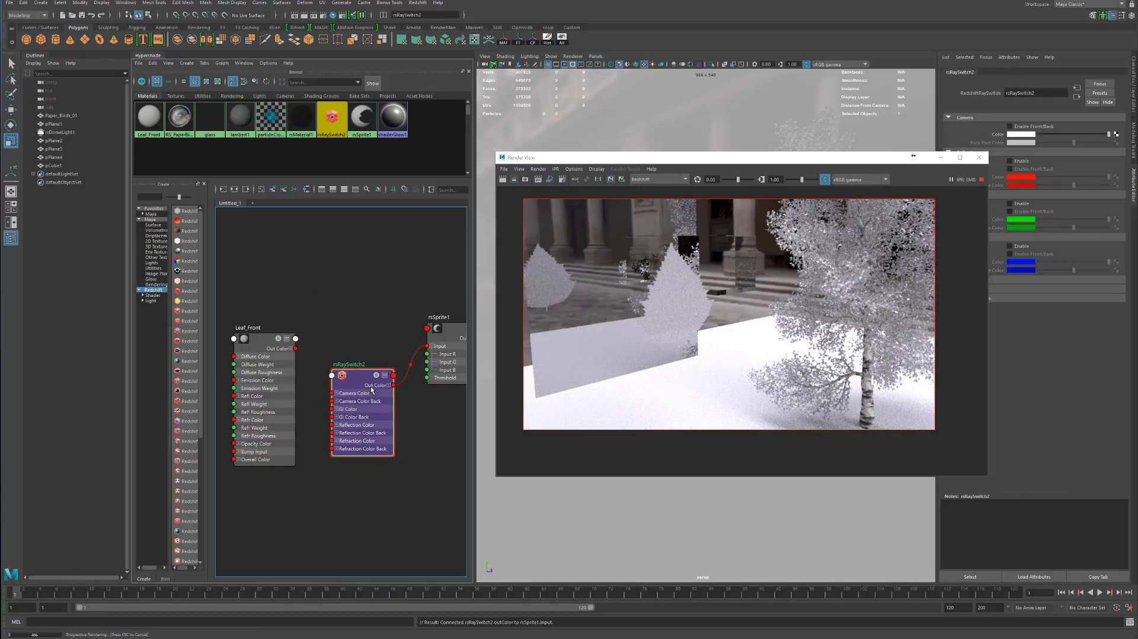
left_click_drag(356, 375, 353, 341)
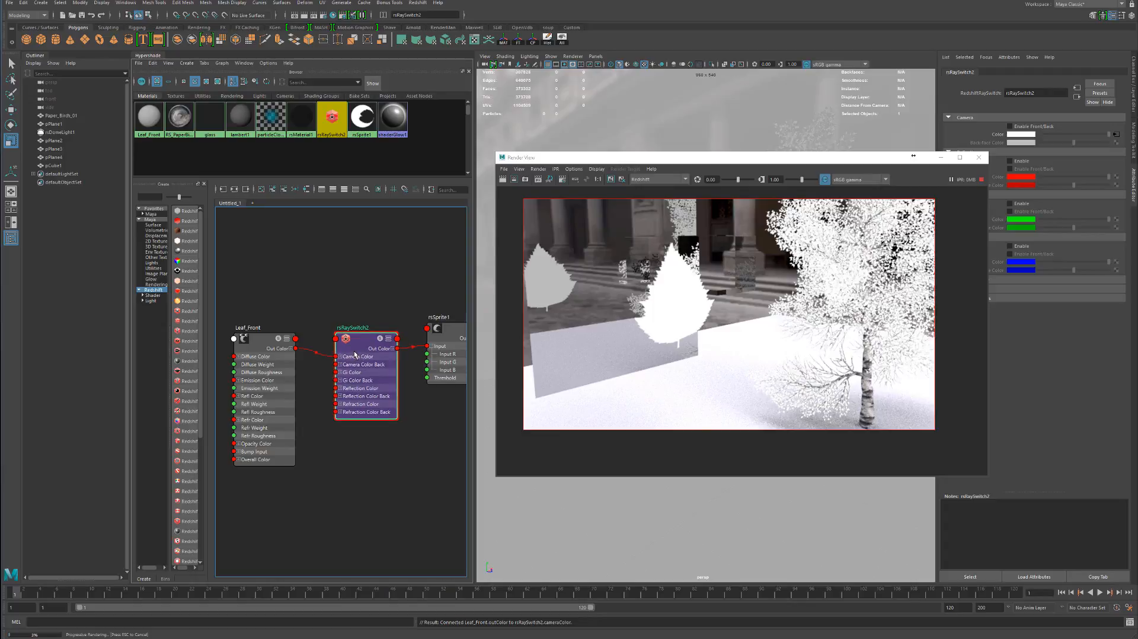
left_click_drag(807, 163, 742, 264)
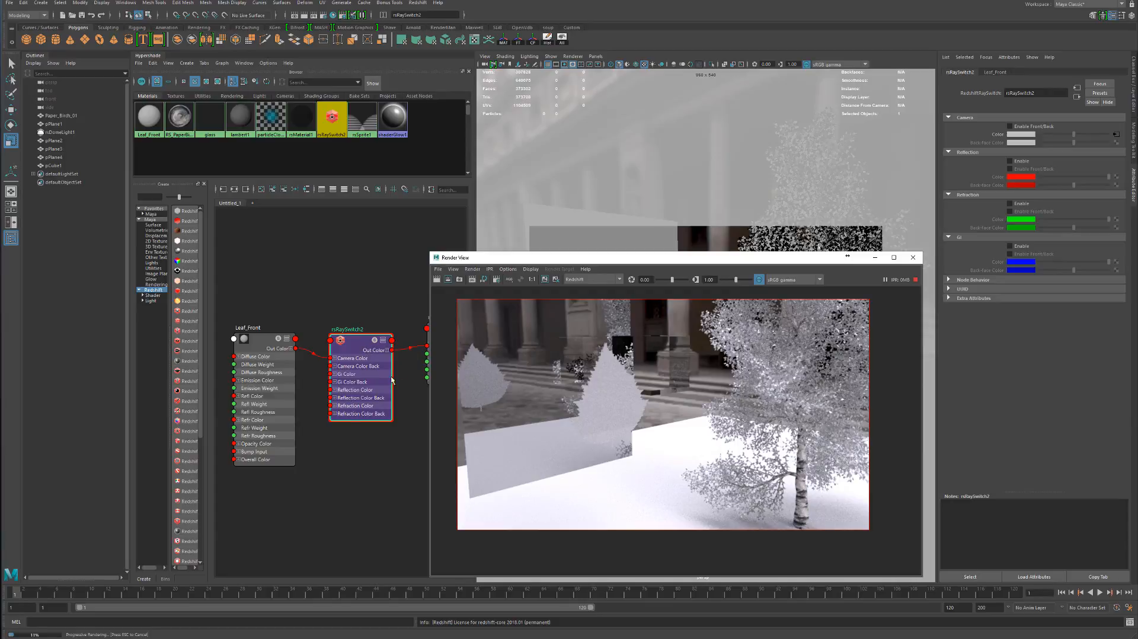
left_click_drag(354, 342, 355, 337)
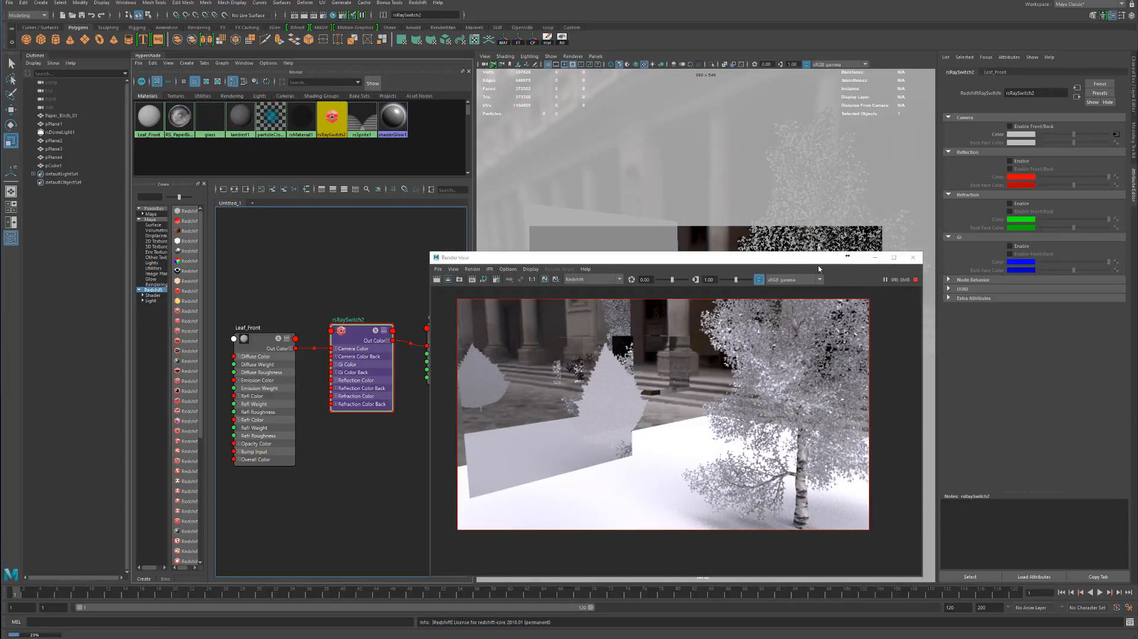
Enable Front/Back for the Camera rays of rsRaySwitch2 and set its Back Face Color to red
left_click_drag(821, 261, 805, 199)
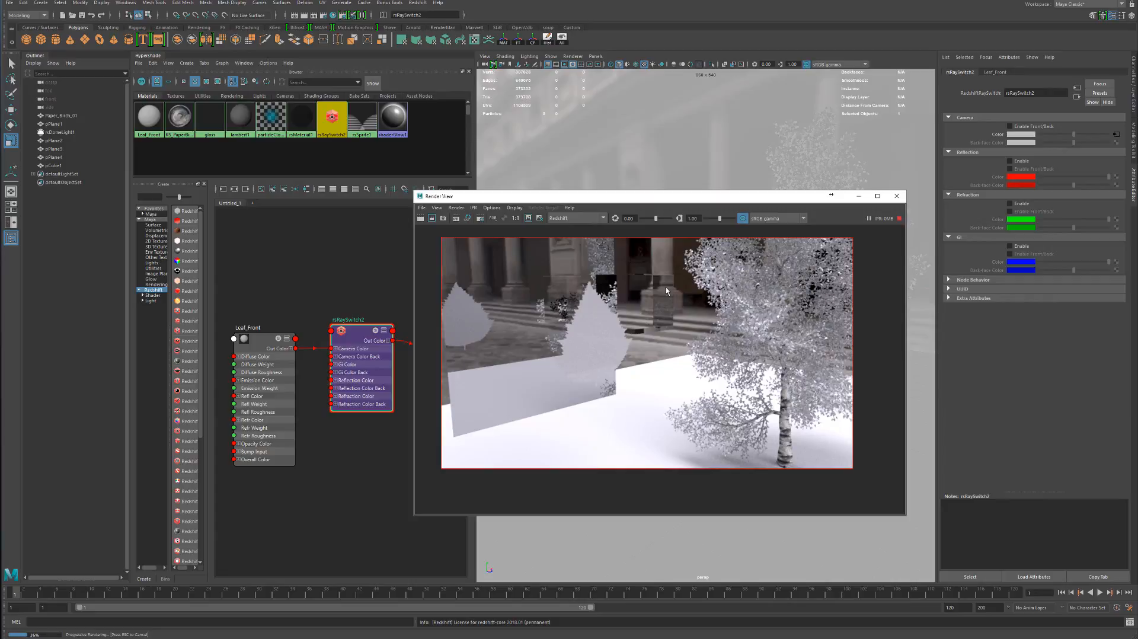
left_click(1031, 128)
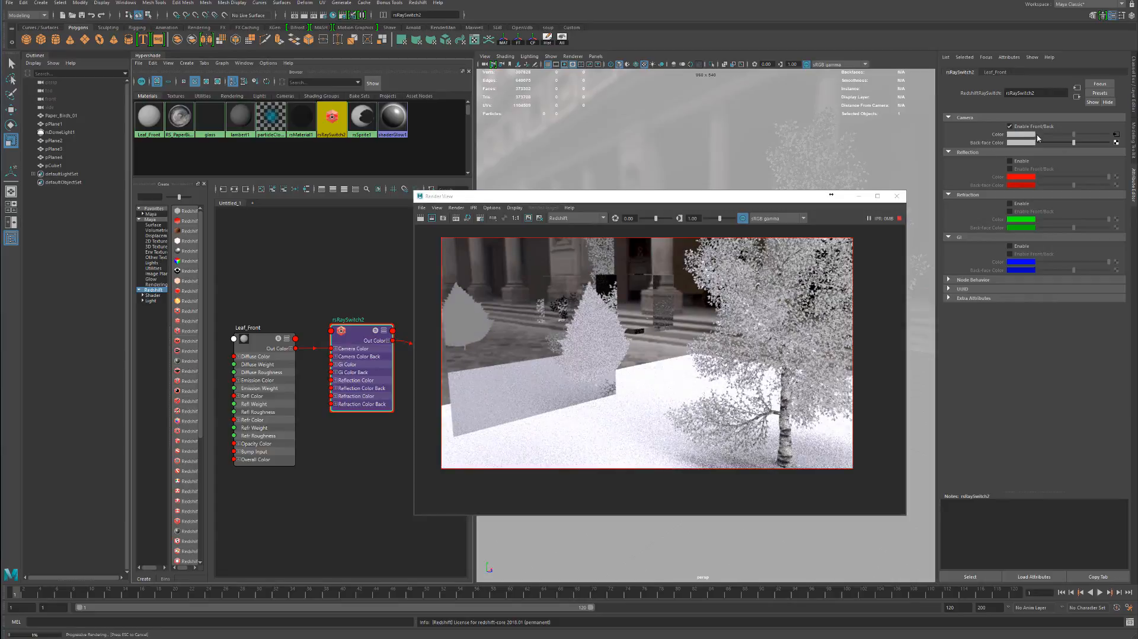
left_click(1034, 142)
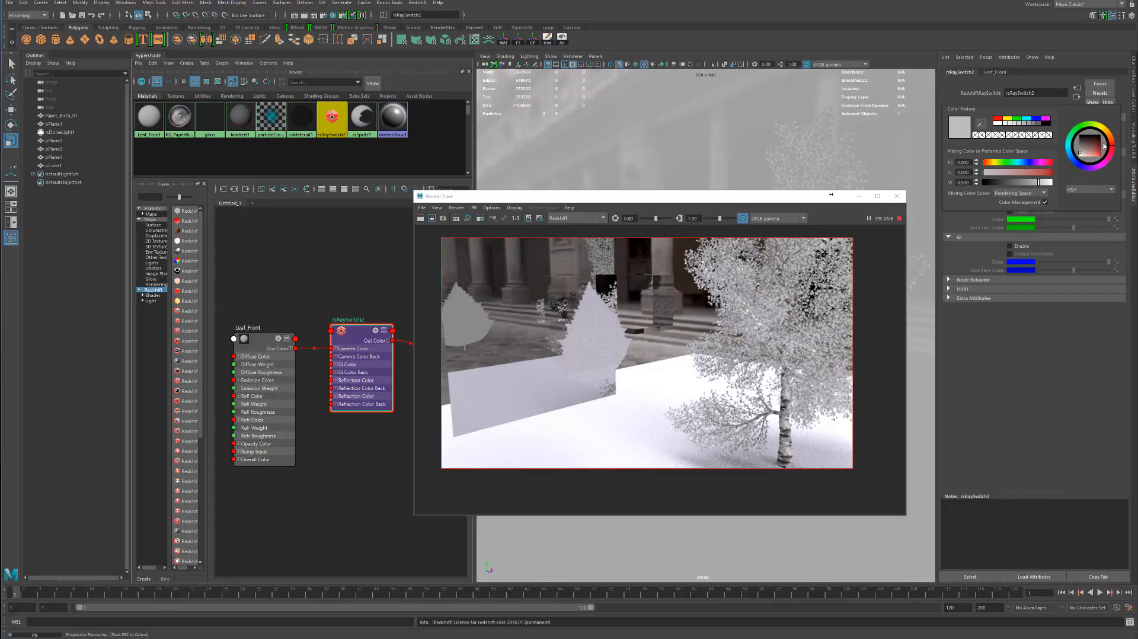
left_click(1090, 152)
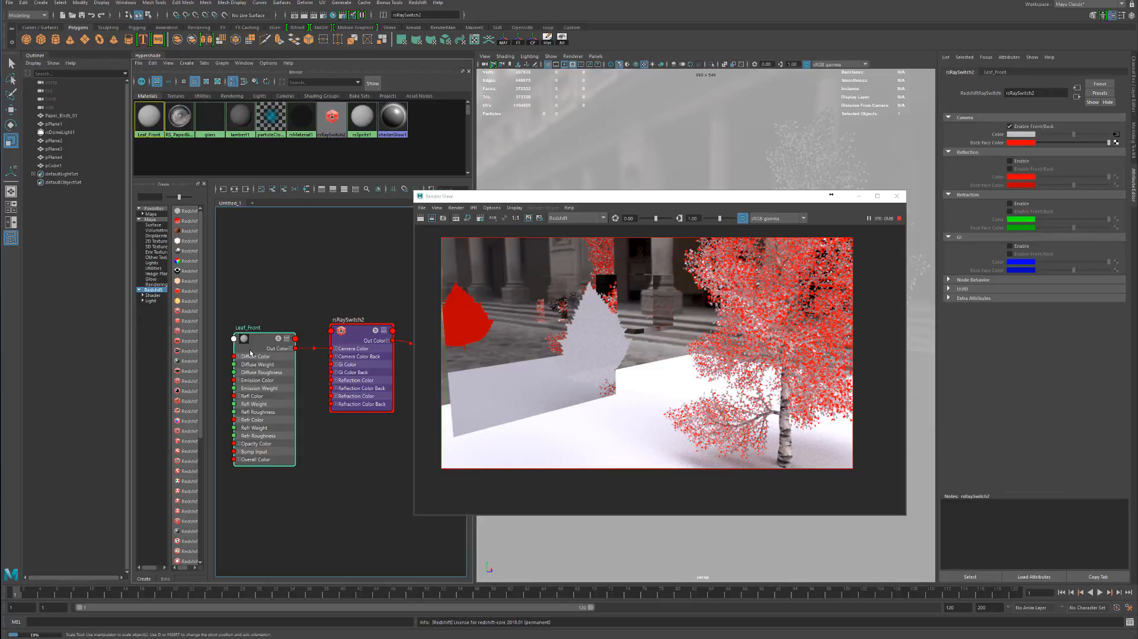
Move the Leaf_Front node higher in the graph to free space below it, and reselect rsRaySwitch2
left_click_drag(248, 366, 249, 283)
left_click(370, 357)
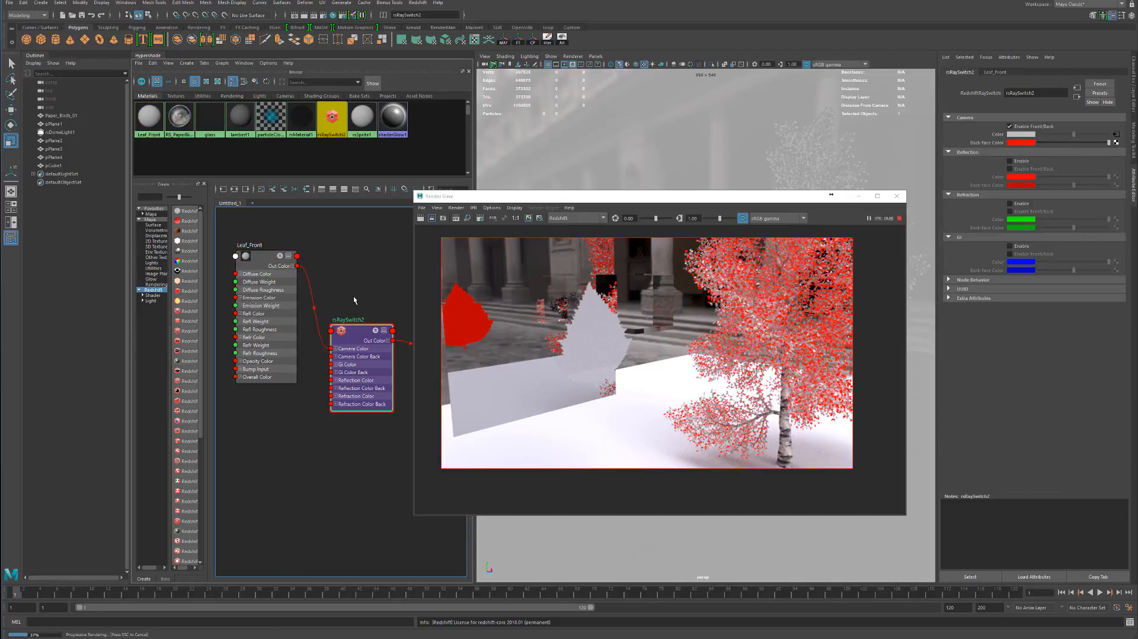
left_click_drag(256, 300, 264, 253)
left_click(338, 350)
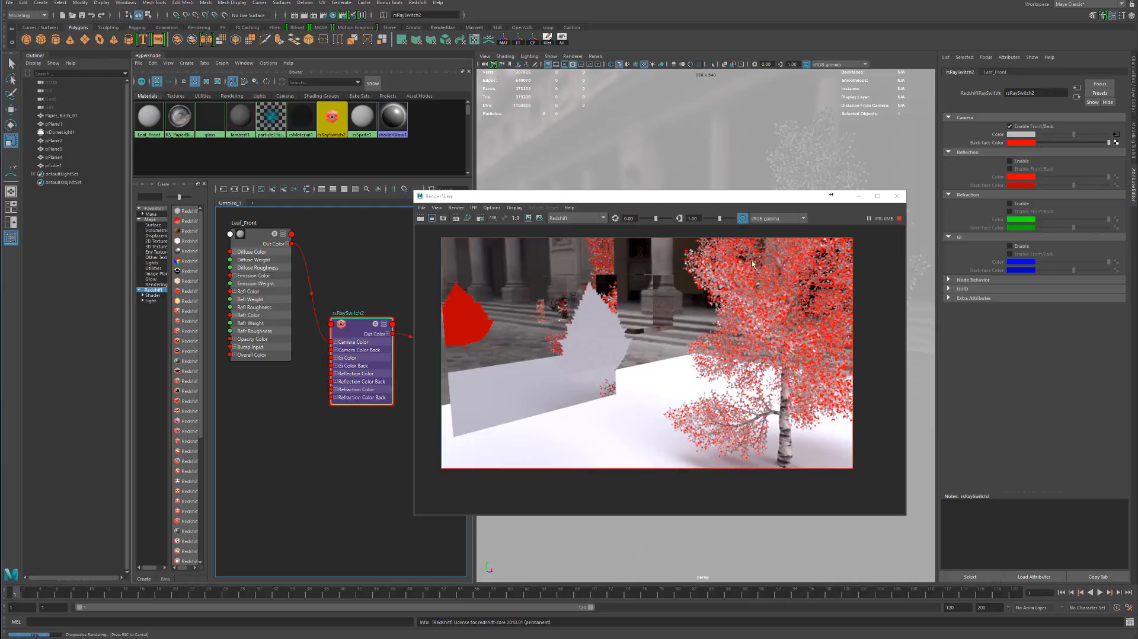
Turn off the Camera Front/Back option and test the red Reflection override by switching it on and off
left_click_drag(719, 196, 673, 174)
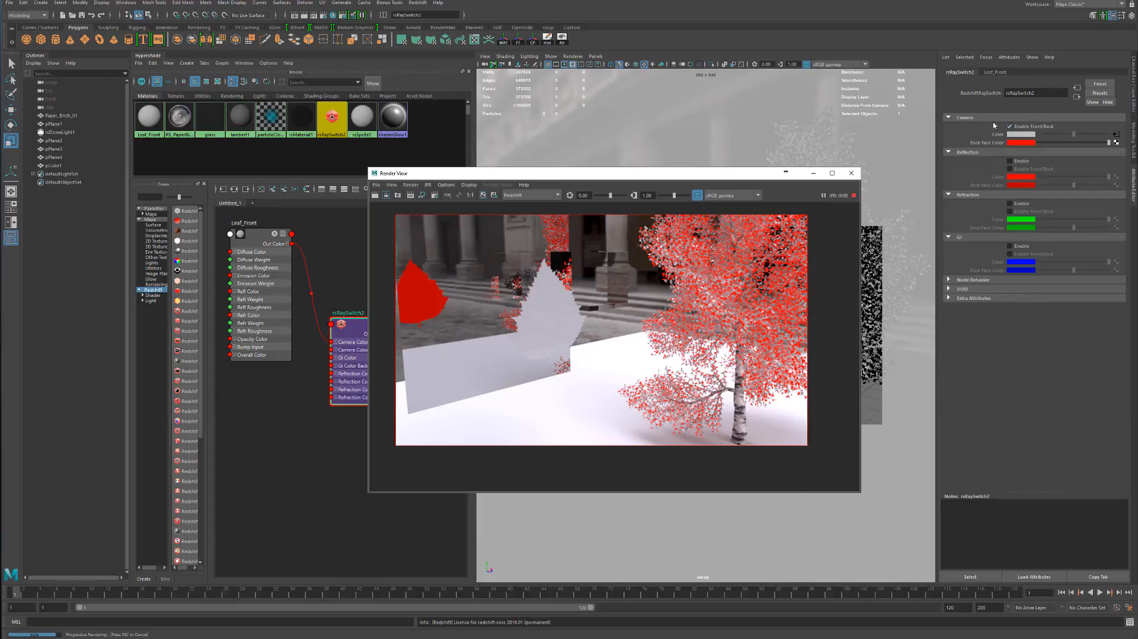
left_click(1034, 126)
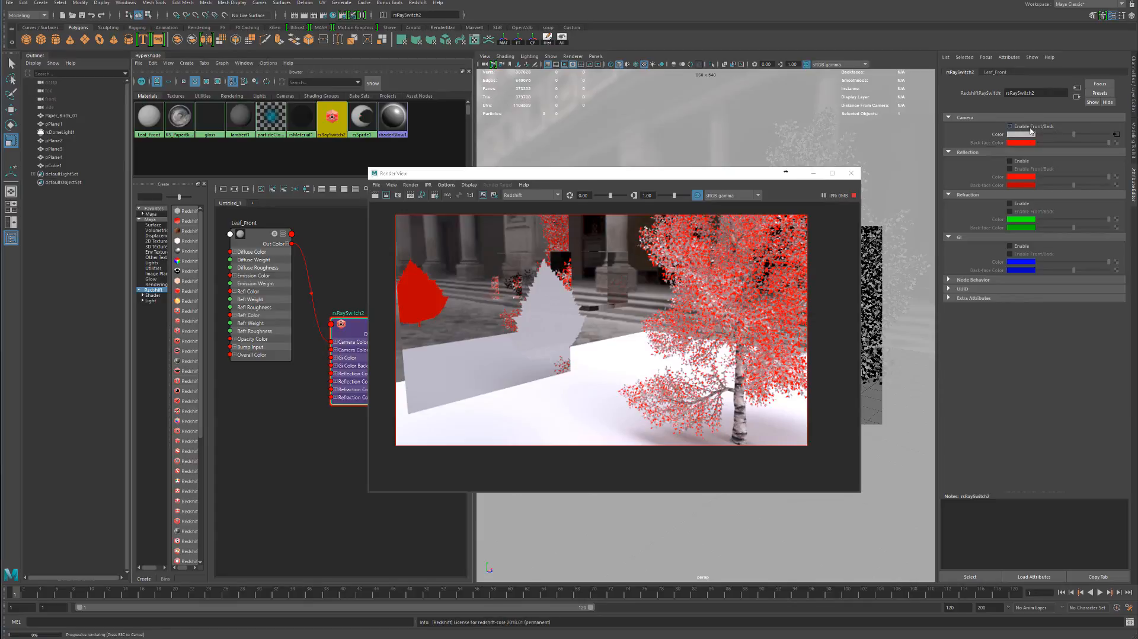
left_click(1021, 162)
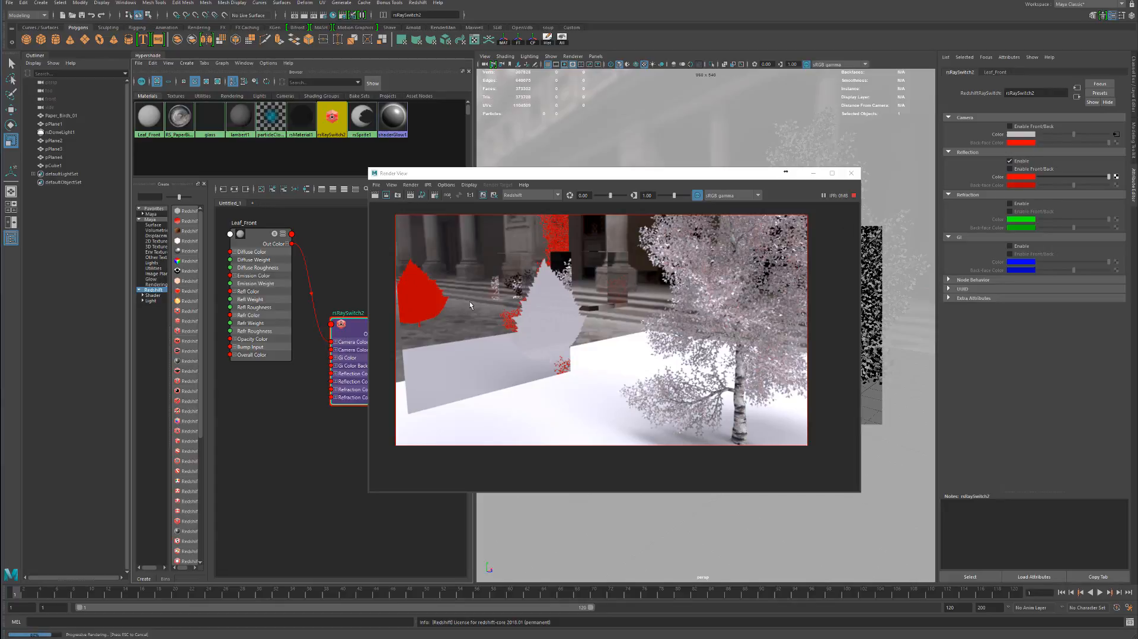
left_click(1021, 162)
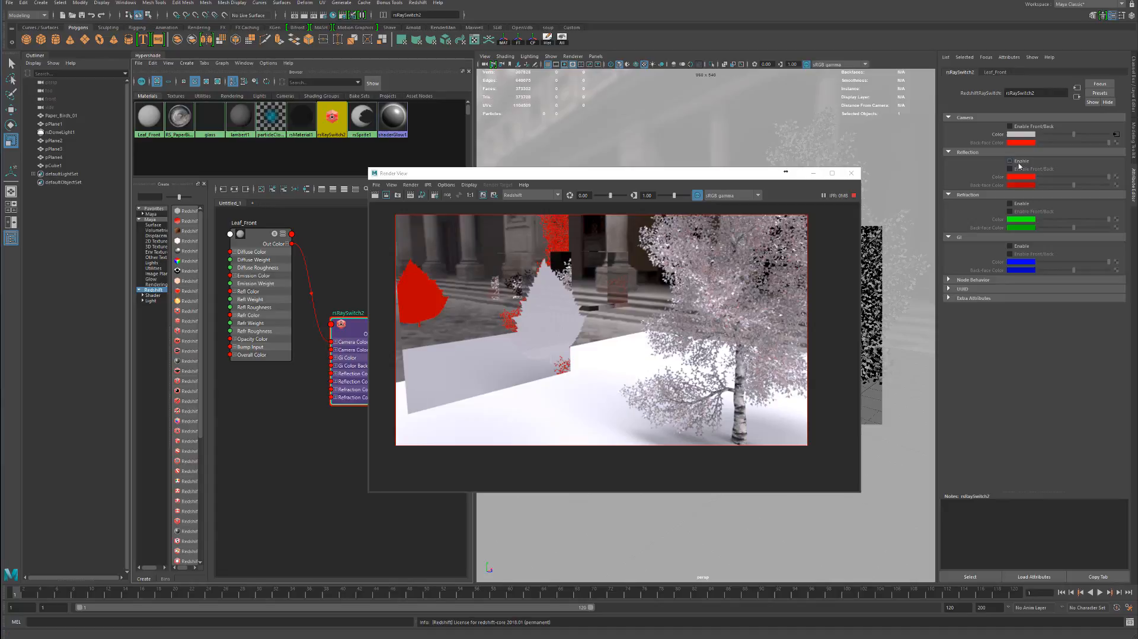
Enable the green Refraction override and the red Reflection override on rsRaySwitch2 to compare them in the render
left_click(1022, 204)
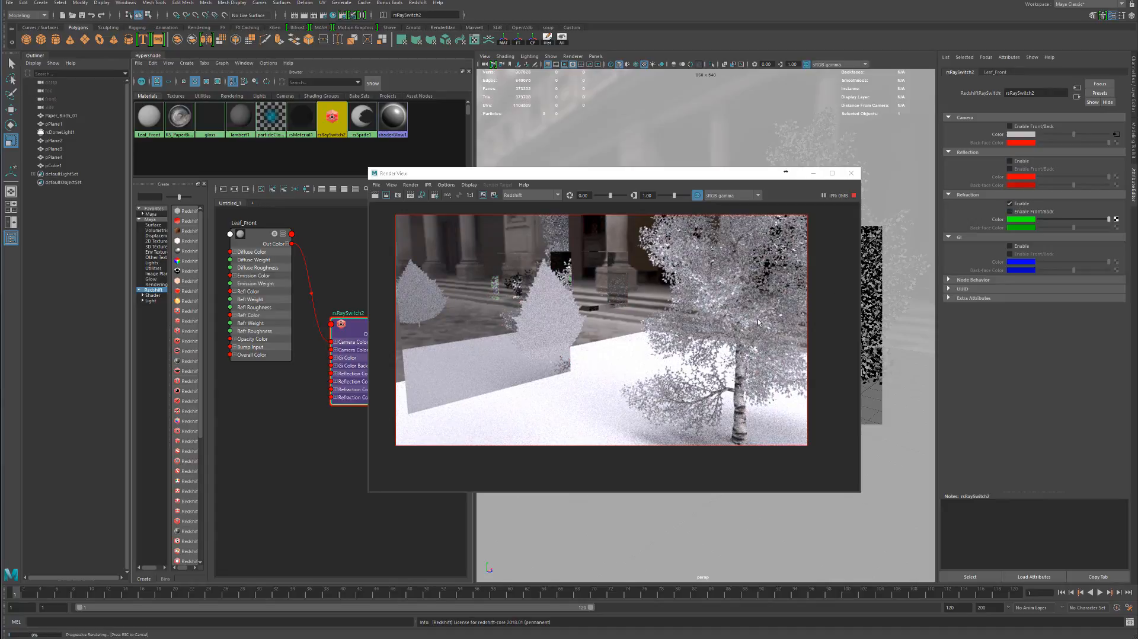
left_click_drag(572, 173, 345, 188)
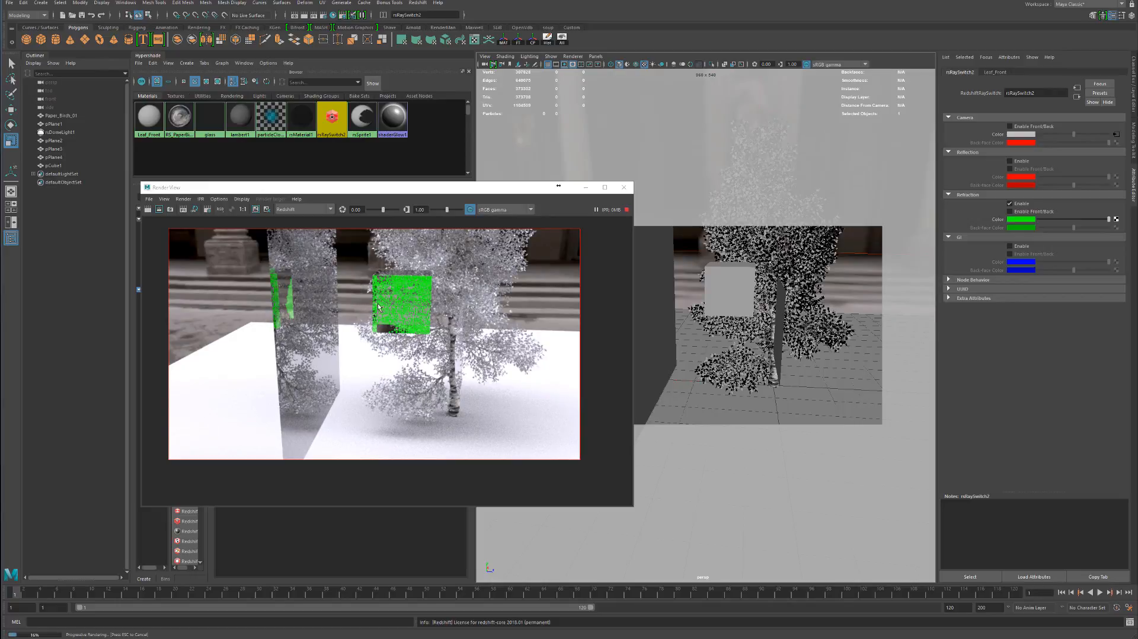
left_click(1020, 164)
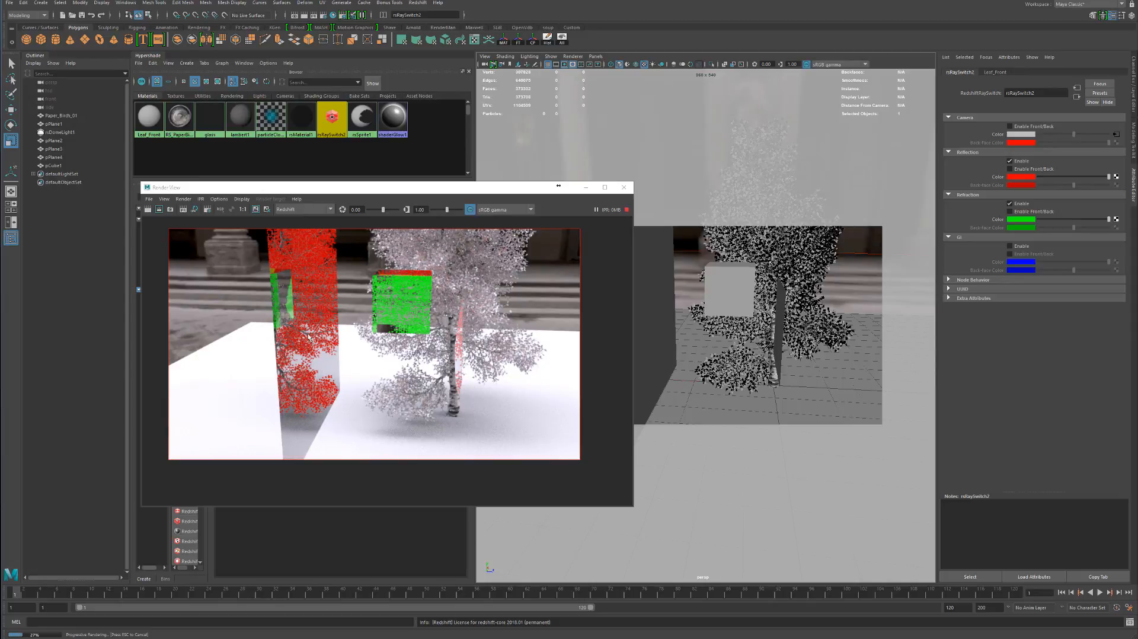
Disable the Reflection and Refraction overrides, and test the blue GI override by switching it on and off
left_click(1011, 161)
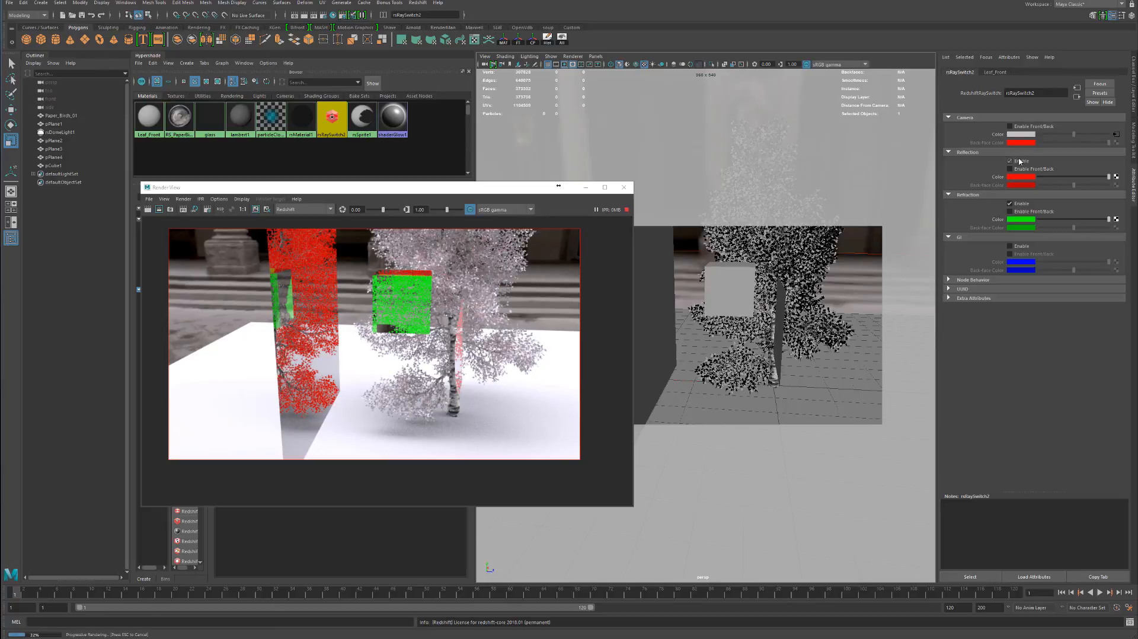
left_click(1011, 204)
left_click(1010, 246)
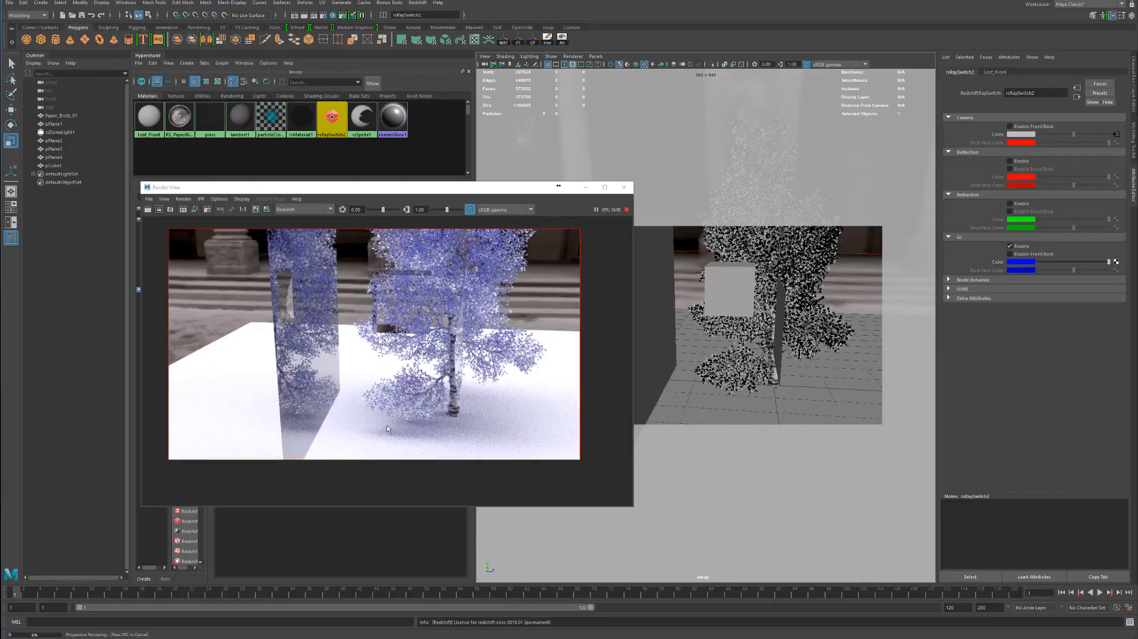
left_click(1010, 246)
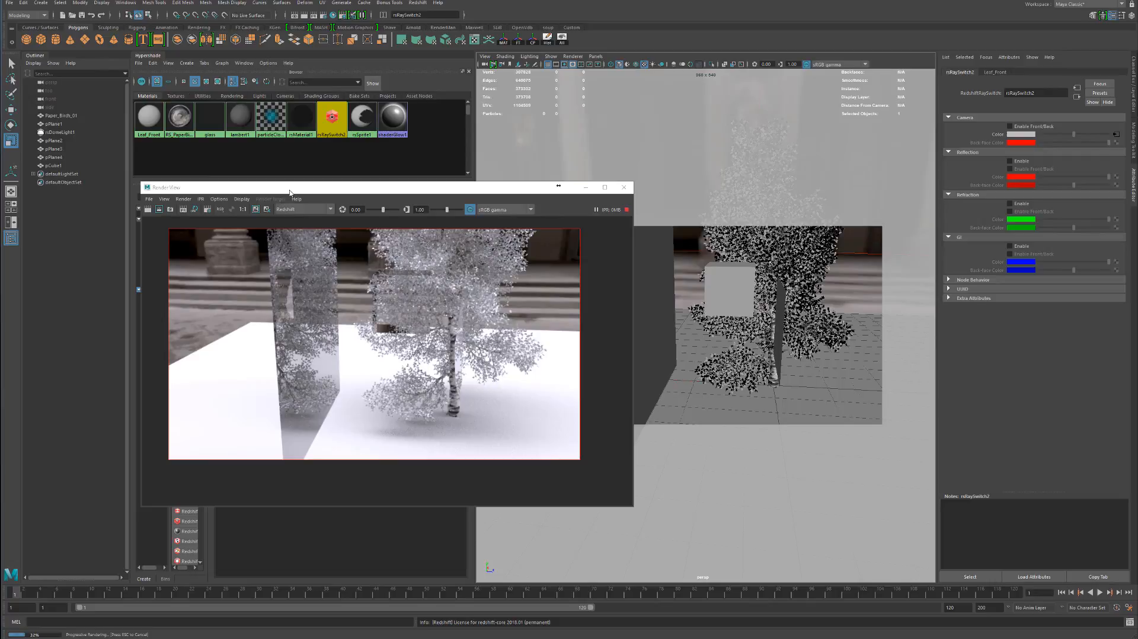
Re-enable Front/Back for the Camera rays of rsRaySwitch2 and move the render window clear of the node graph
left_click_drag(289, 193, 553, 190)
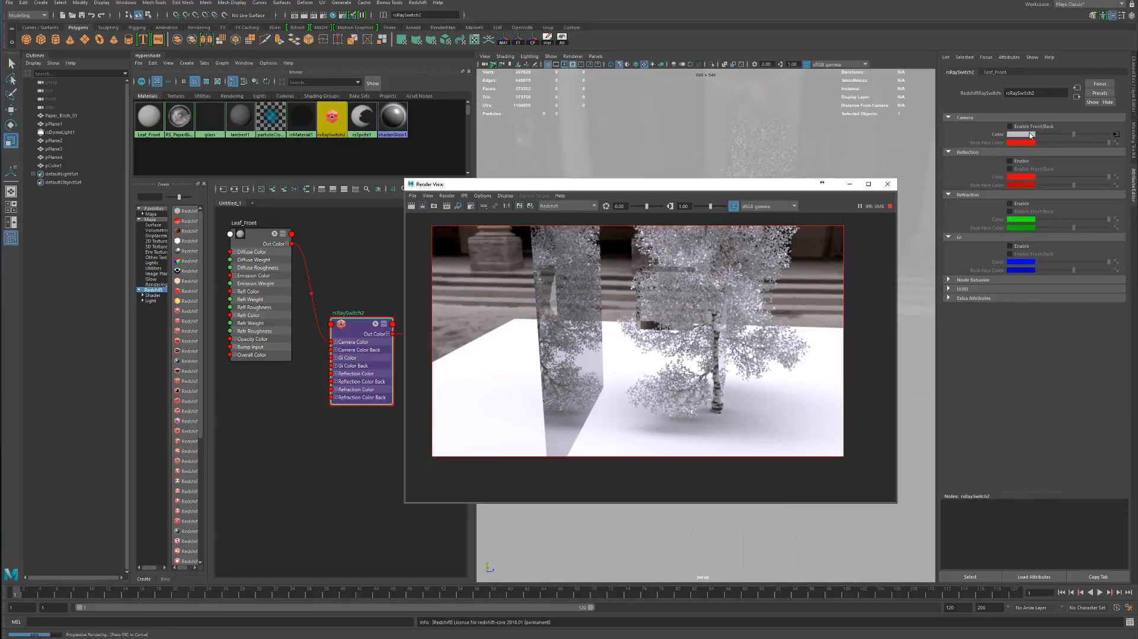
left_click(1036, 130)
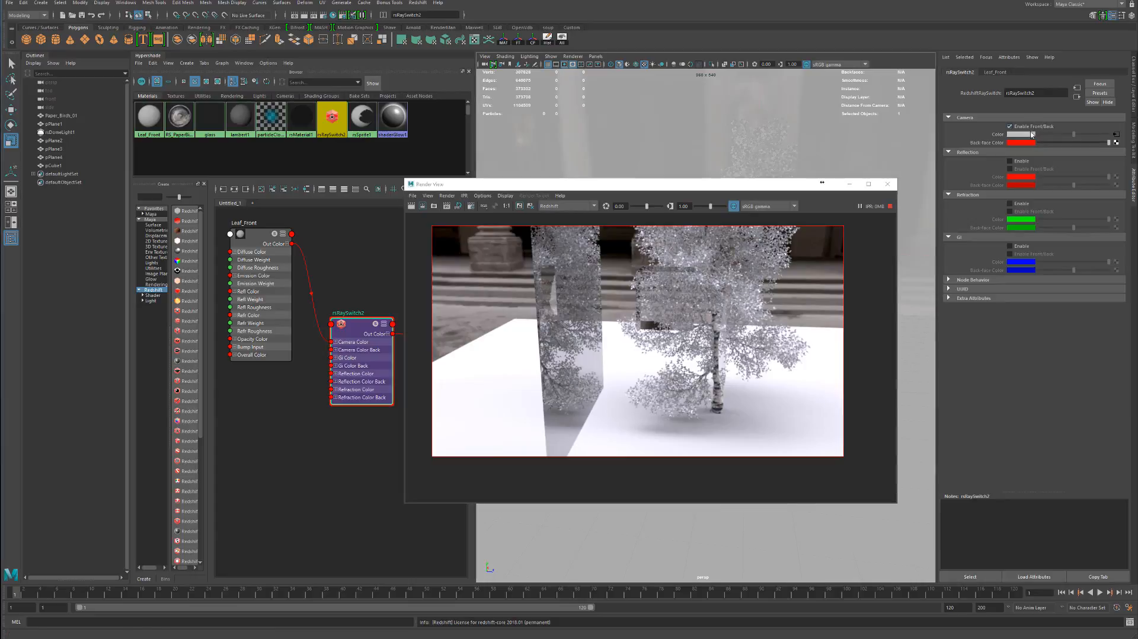
left_click_drag(712, 190, 805, 250)
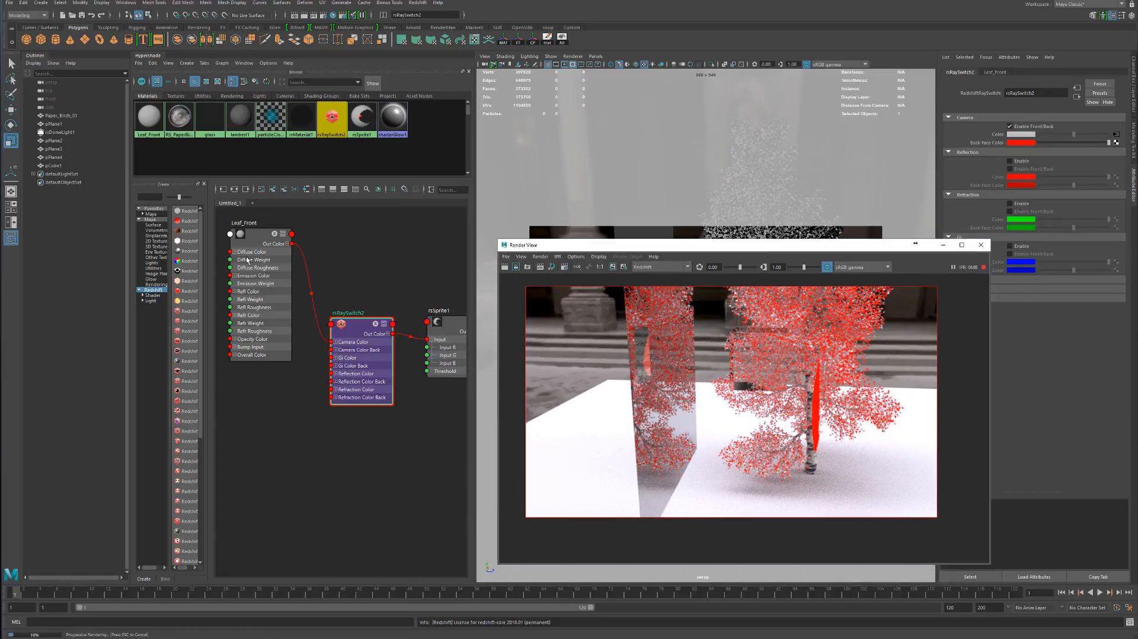
Duplicate the Leaf_Front material, place the copy below the original and rename it Leaf_Back
left_click_drag(248, 259, 260, 248)
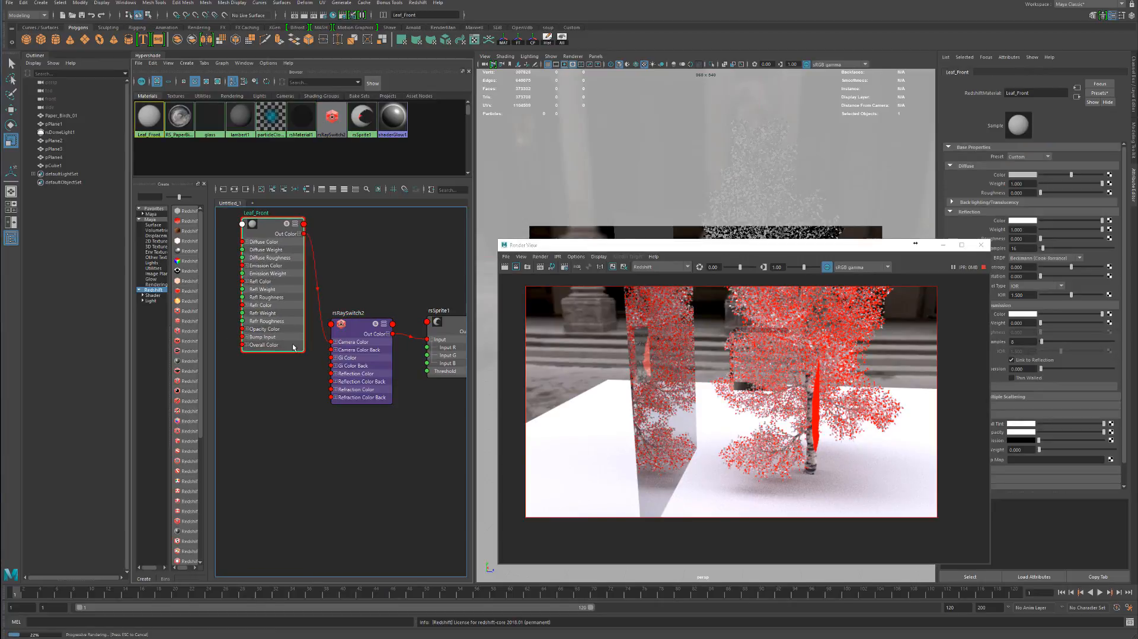
key("ctrl+v")
left_click_drag(339, 448, 272, 390)
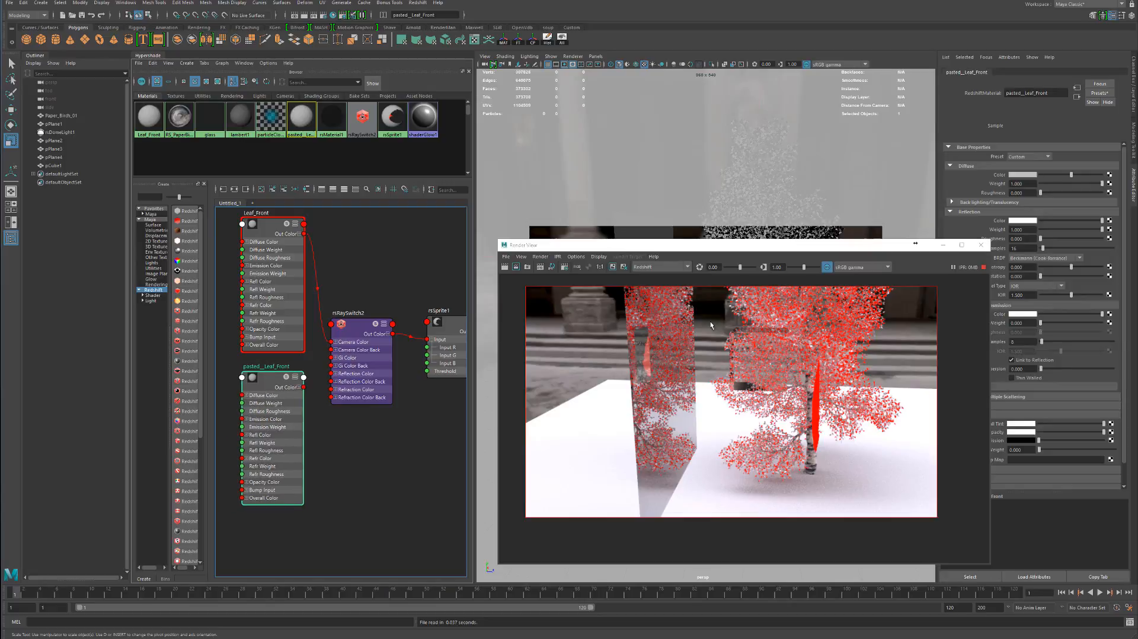
double_click(1040, 94)
type("L")
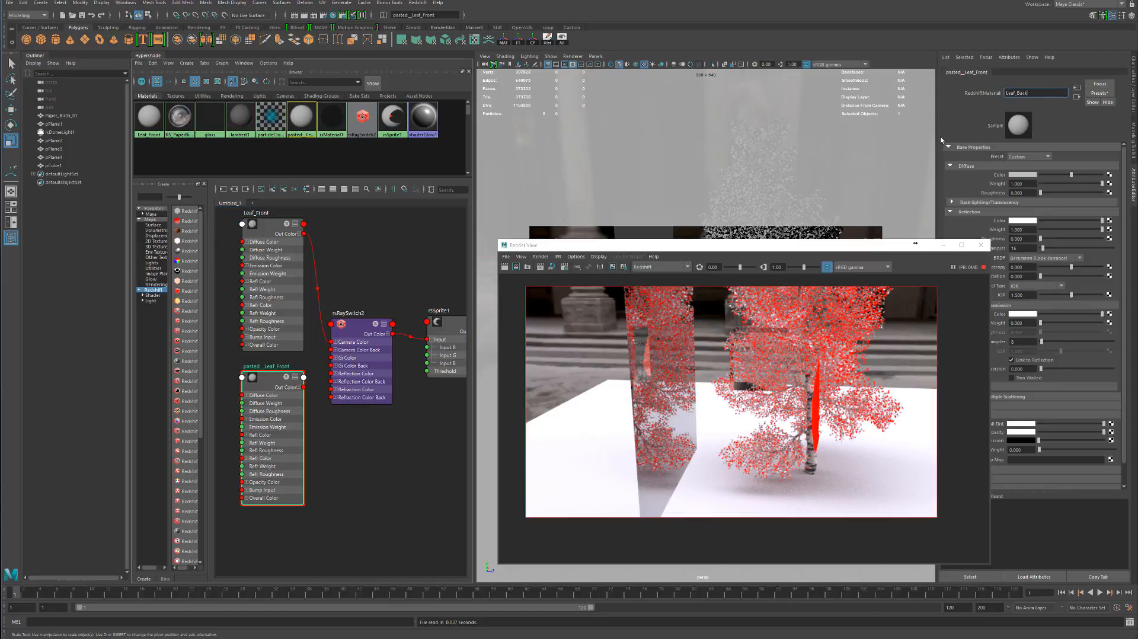
type("eaf_Back")
key("Return")
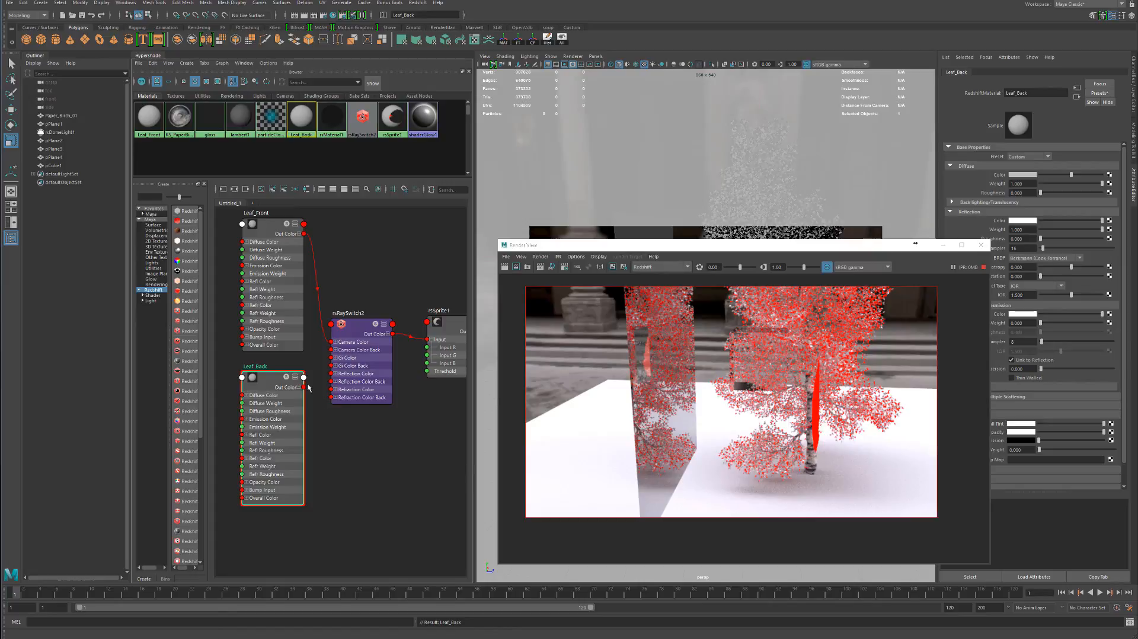
Connect Leaf_Back's Out Color to the Camera Color Back input of rsRaySwitch2 and move the render window beside the node graph
left_click_drag(303, 387, 332, 350)
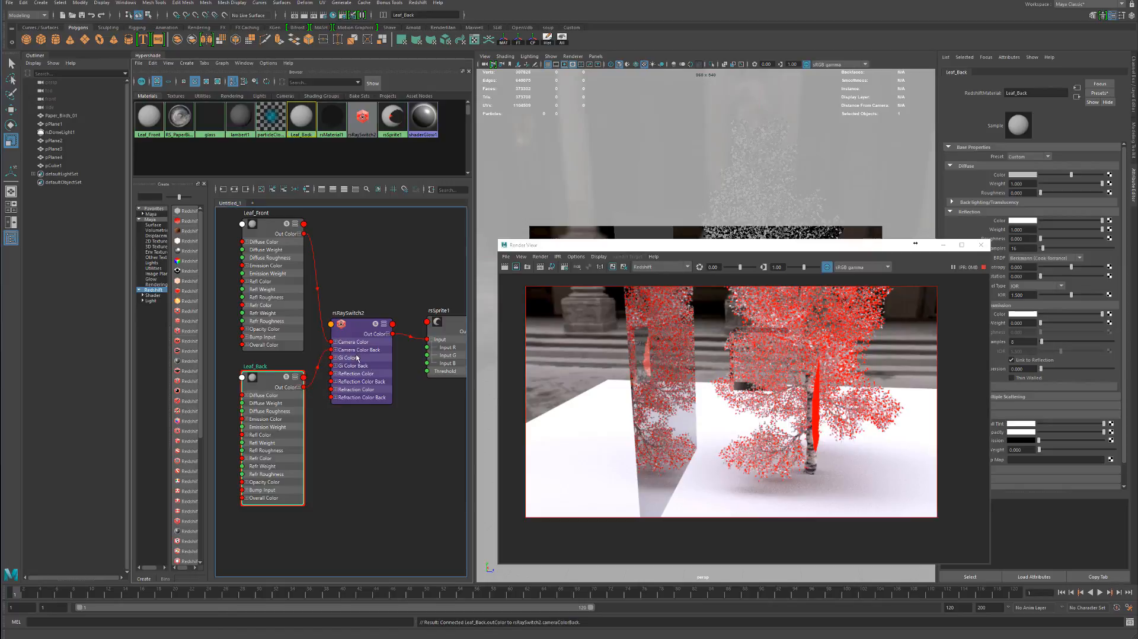
left_click_drag(916, 243, 636, 204)
left_click_drag(807, 278, 789, 282, "alt")
left_click_drag(483, 207, 710, 202)
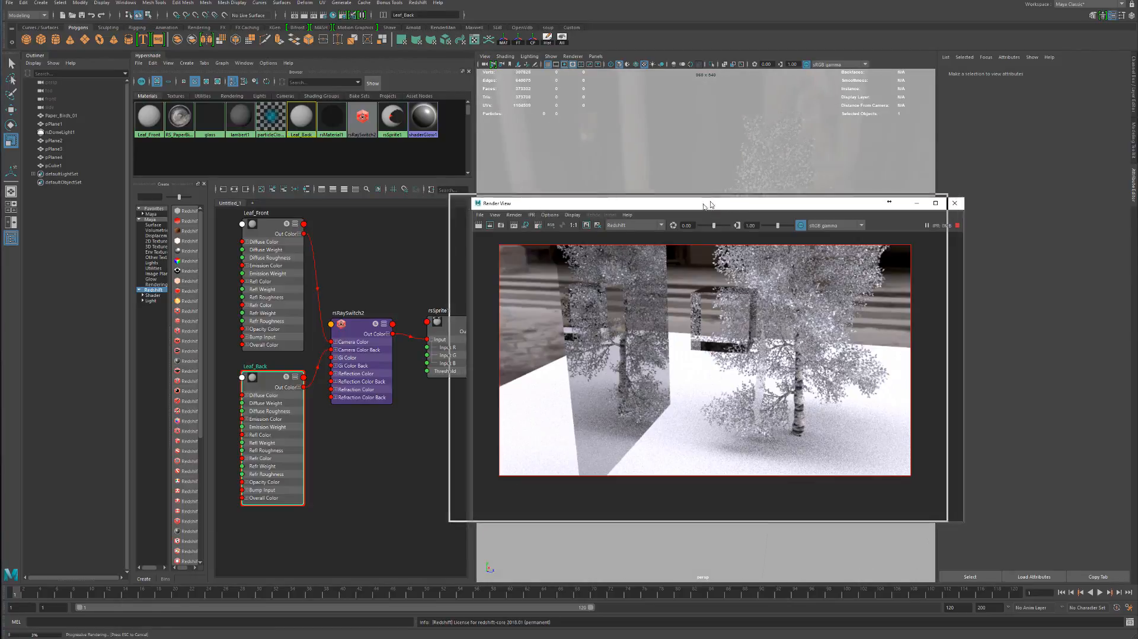
left_click_drag(271, 396, 267, 391)
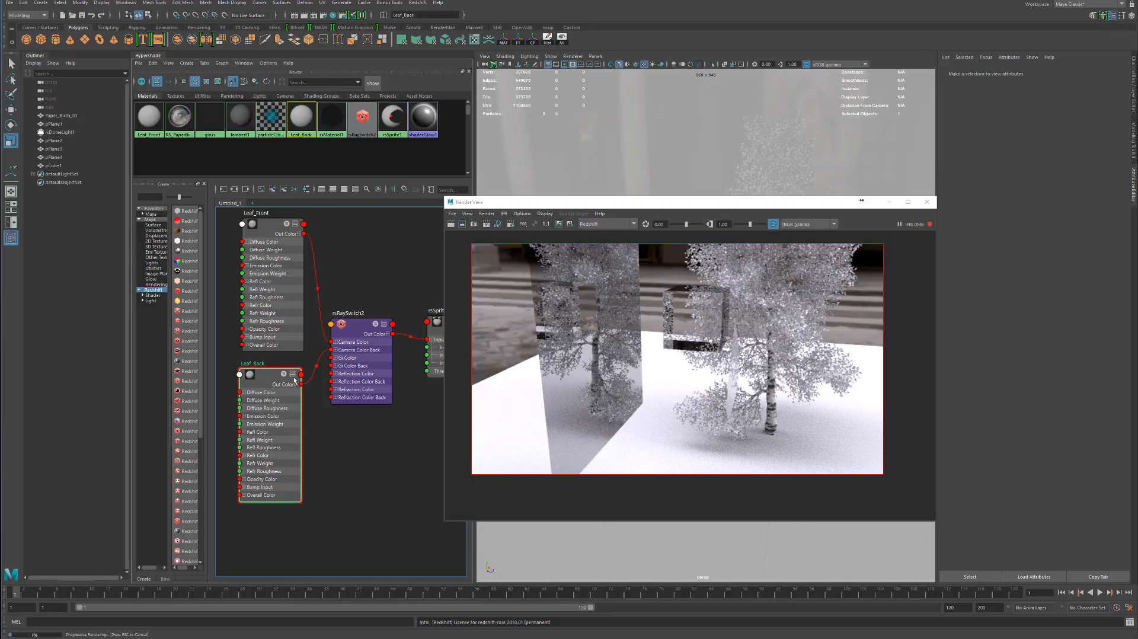
Review the node chain from rsRaySwitch2 through rsSprite1 to the Leaf shading group, and reposition the shading group and Leaf_Front nodes
left_click_drag(358, 342, 369, 344)
middle_click_drag(398, 301, 291, 311, "alt")
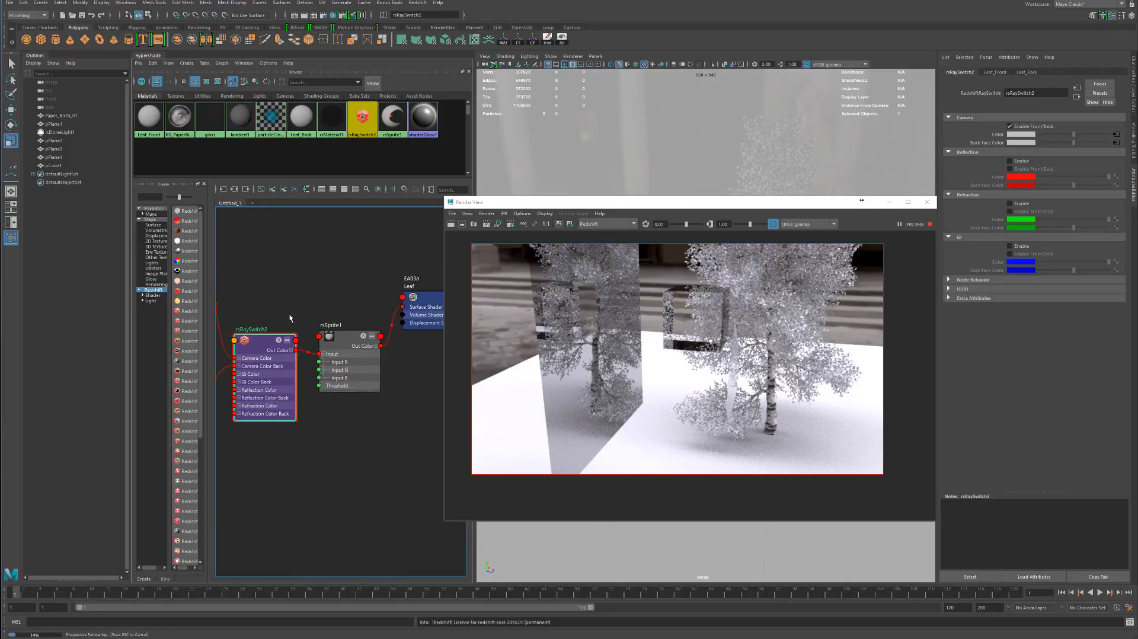
left_click(347, 350)
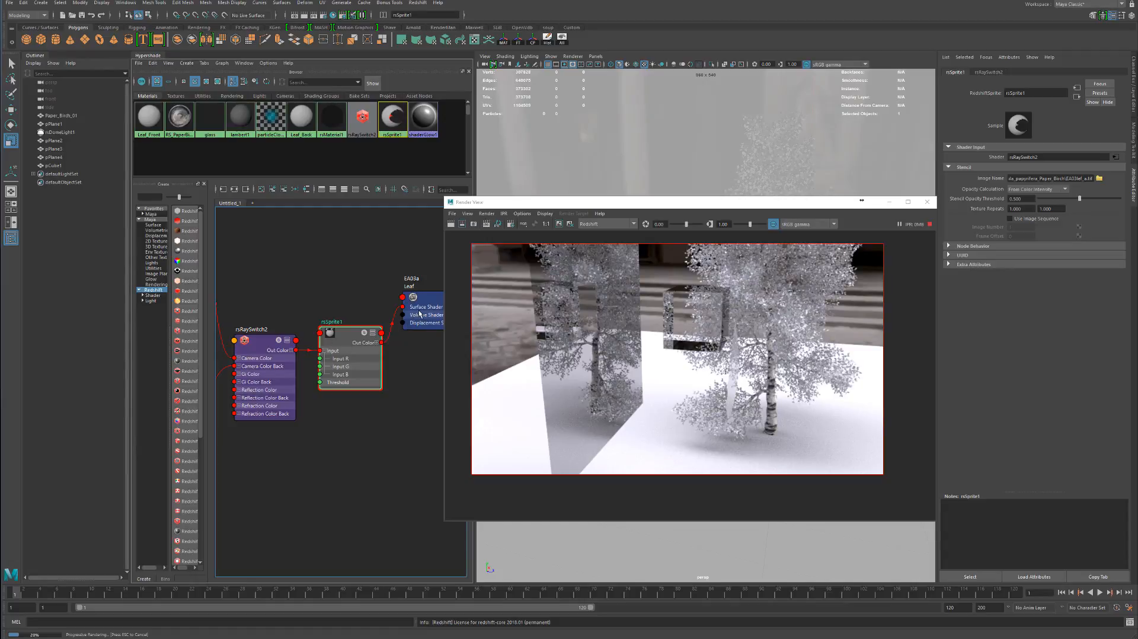
left_click_drag(420, 314, 419, 339)
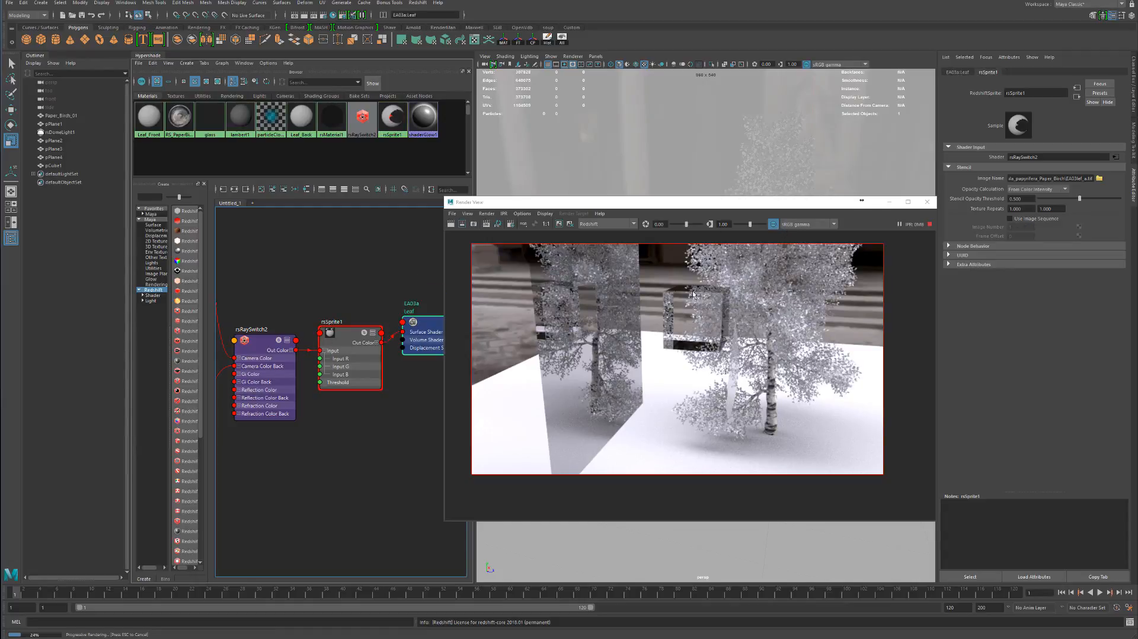
middle_click_drag(357, 283, 507, 286, "alt")
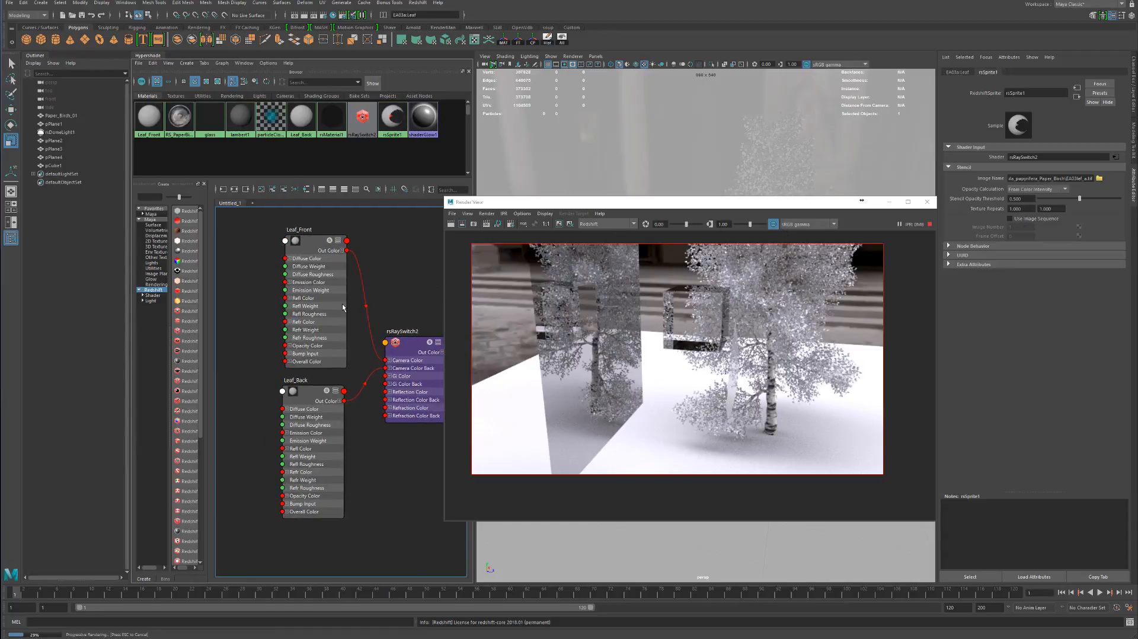
middle_click_drag(321, 293, 349, 314, "alt")
left_click_drag(321, 305, 319, 324)
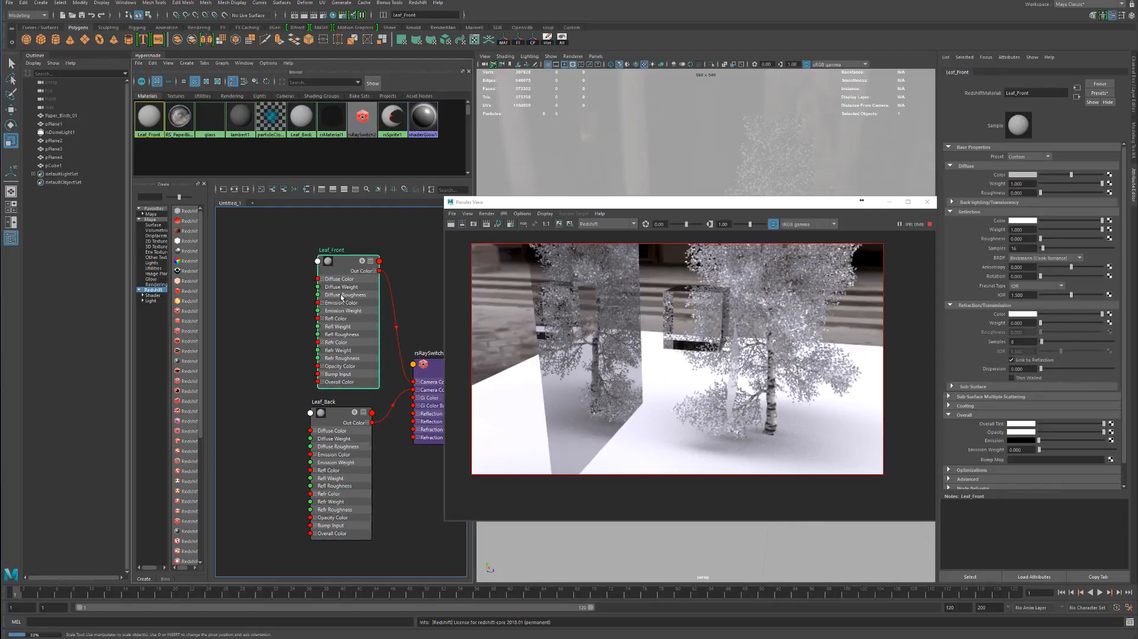
middle_click_drag(319, 323, 318, 293, "alt")
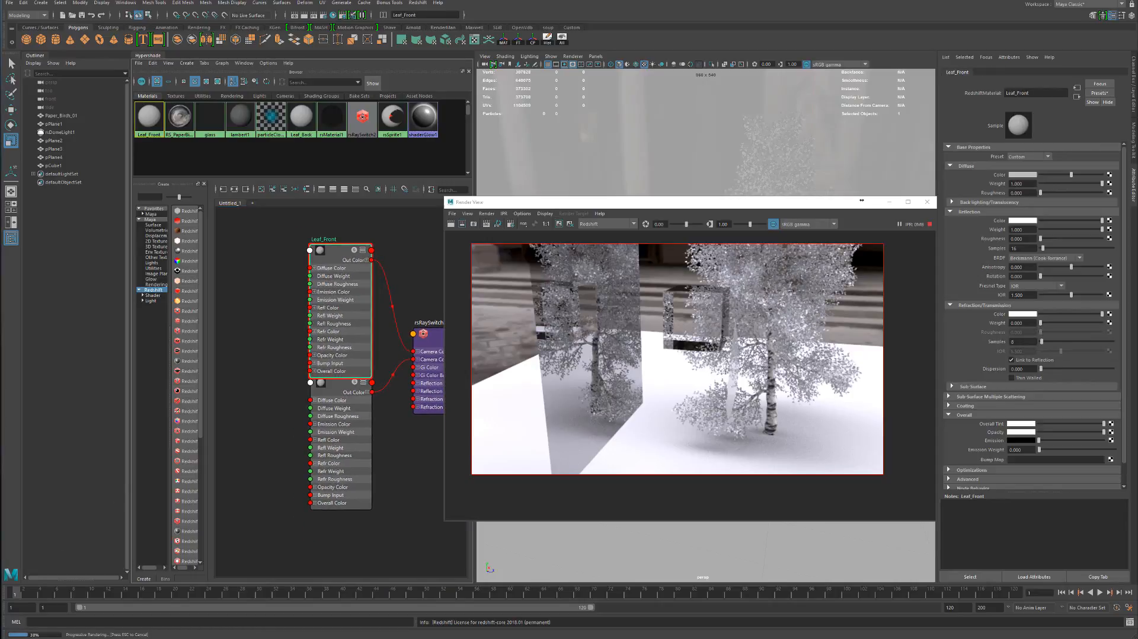
Import the EA03lef.tif texture into the node graph and connect its Out Color to Leaf_Front's Diffuse Color
left_click_drag(178, 356, 299, 326)
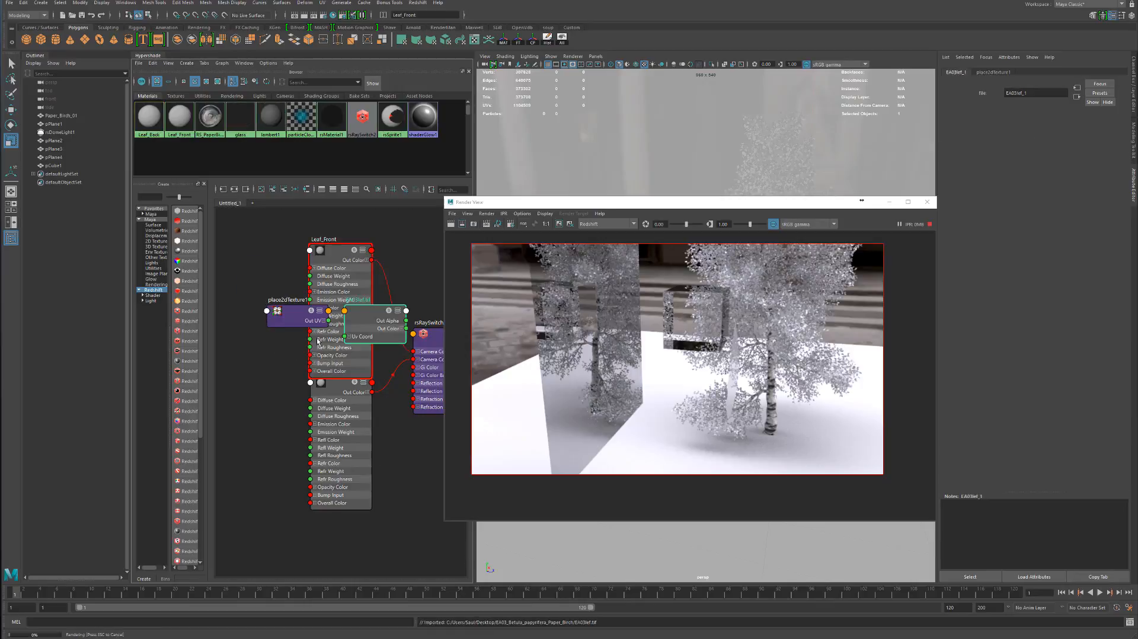
middle_click_drag(256, 273, 292, 328, "alt")
left_click_drag(332, 378, 219, 332)
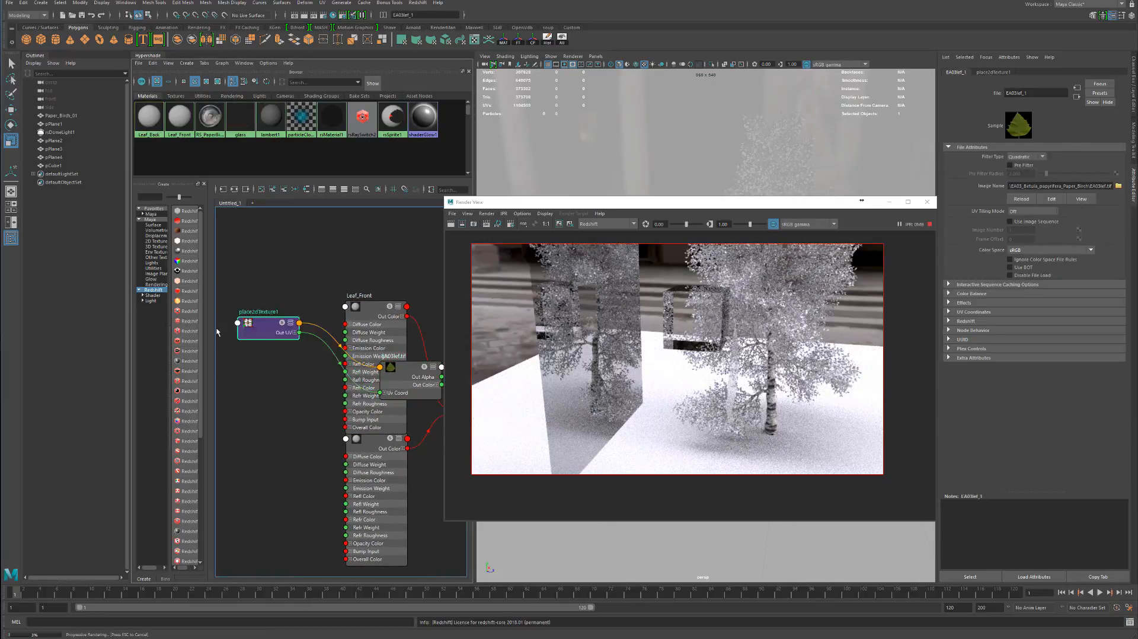
left_click_drag(400, 382, 347, 325)
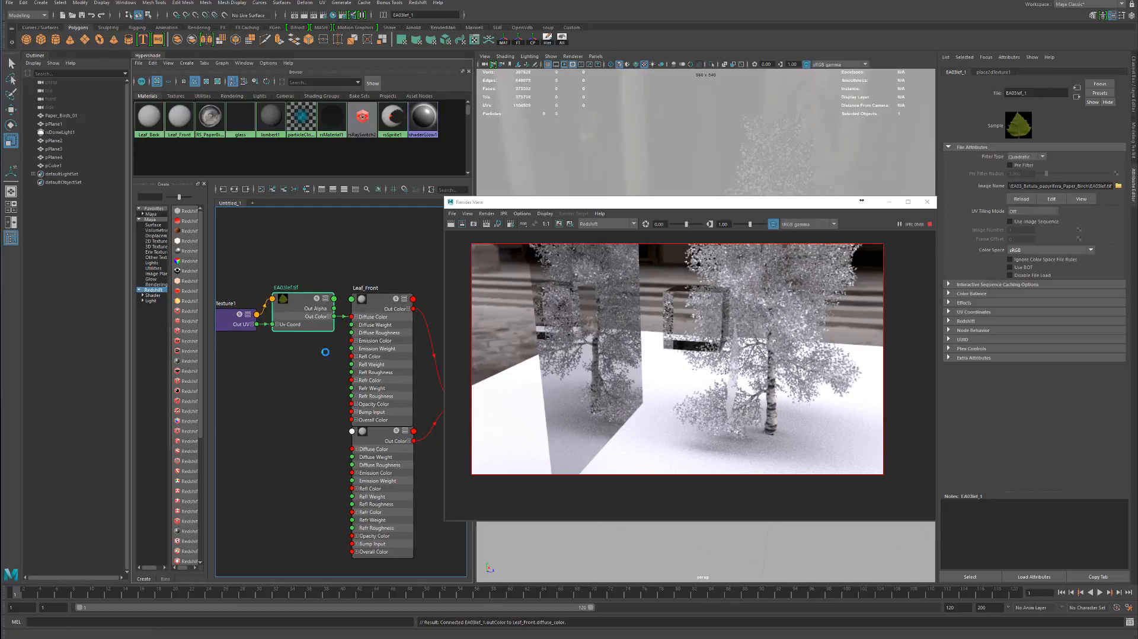
middle_click_drag(325, 352, 342, 287, "alt")
Connect the Out Color of the EA03lef_under.tif texture to Leaf_Back's Diffuse Color
left_click_drag(0, 391, 369, 418)
left_click(392, 409)
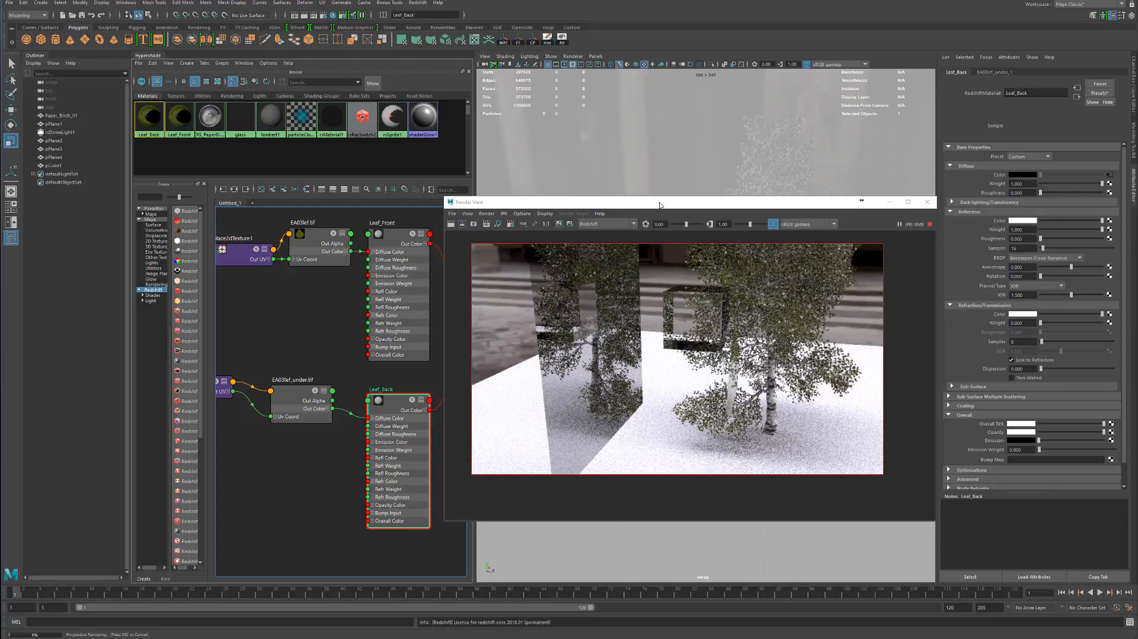
Examine the front and back leaf textures up close in the render, and select the front leaf plane
left_click_drag(664, 203, 408, 193)
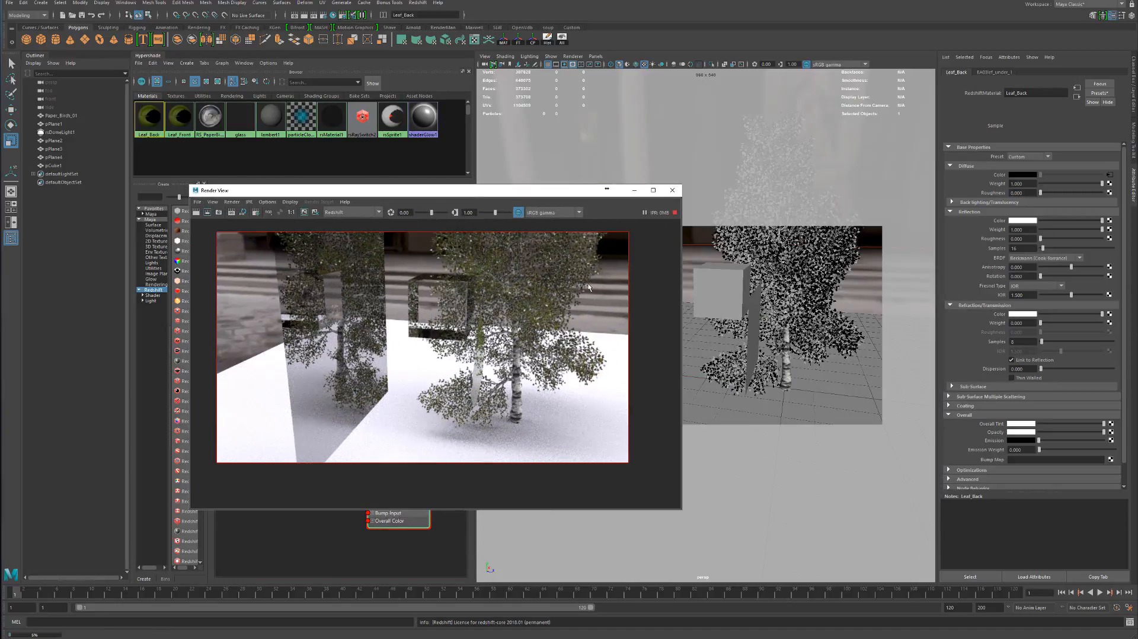
middle_click_drag(732, 293, 804, 296, "alt")
left_click_drag(804, 297, 748, 297, "alt")
right_click_drag(749, 297, 789, 295, "alt")
left_click_drag(789, 294, 748, 300, "alt")
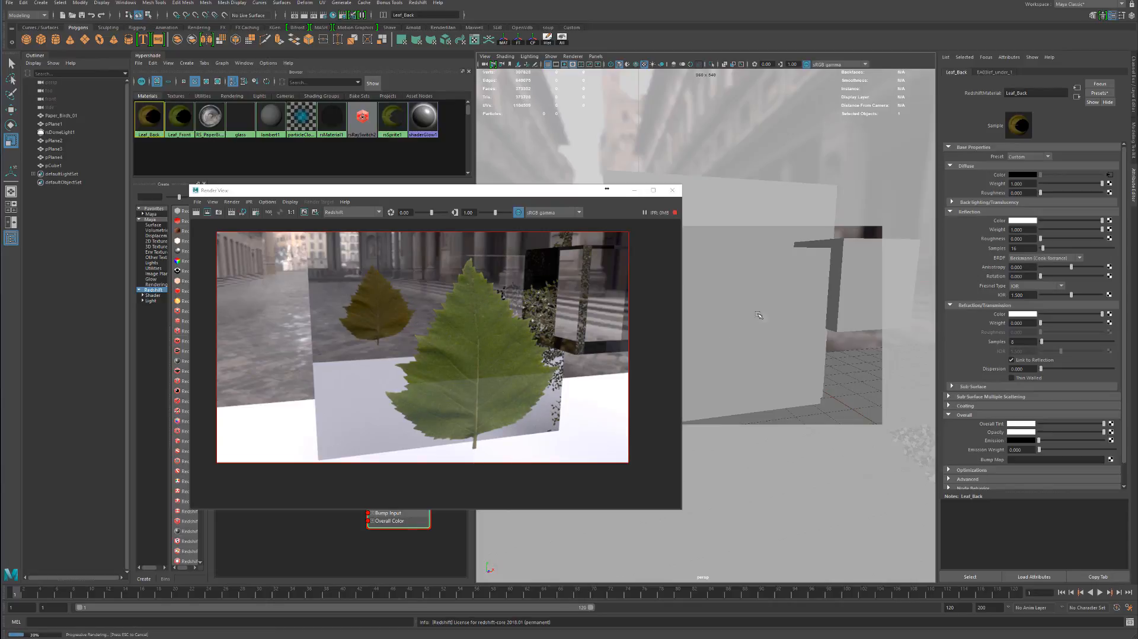
left_click_drag(530, 191, 497, 181)
left_click(767, 332)
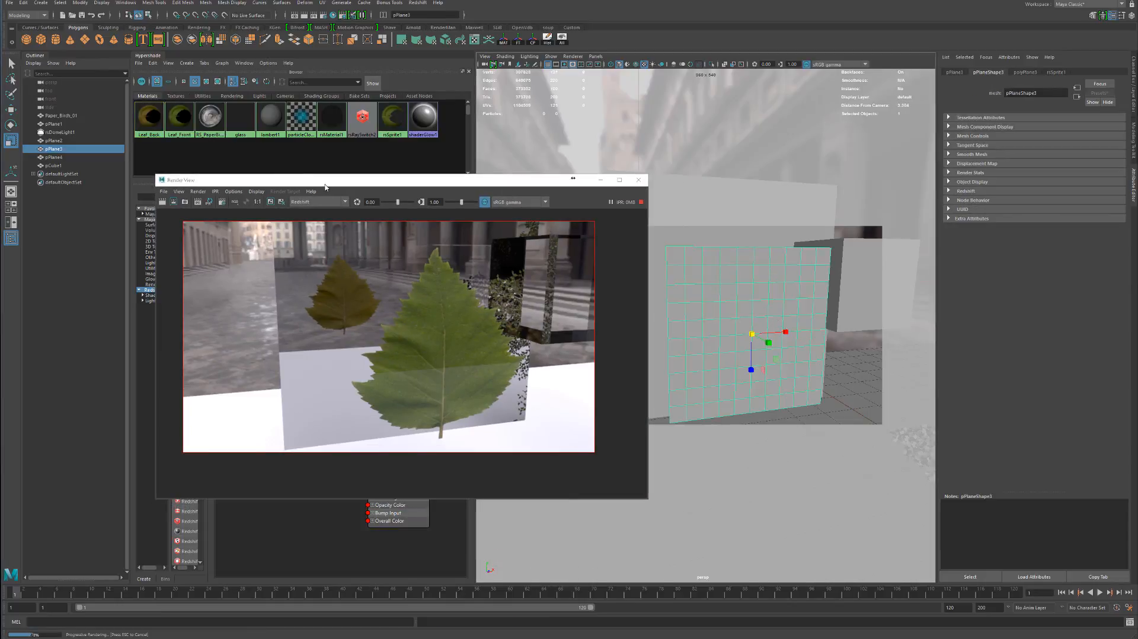
Set Leaf_Front's reflection roughness to about 0.39 and open its Back-lighting/Translucency settings
left_click_drag(325, 188, 774, 266)
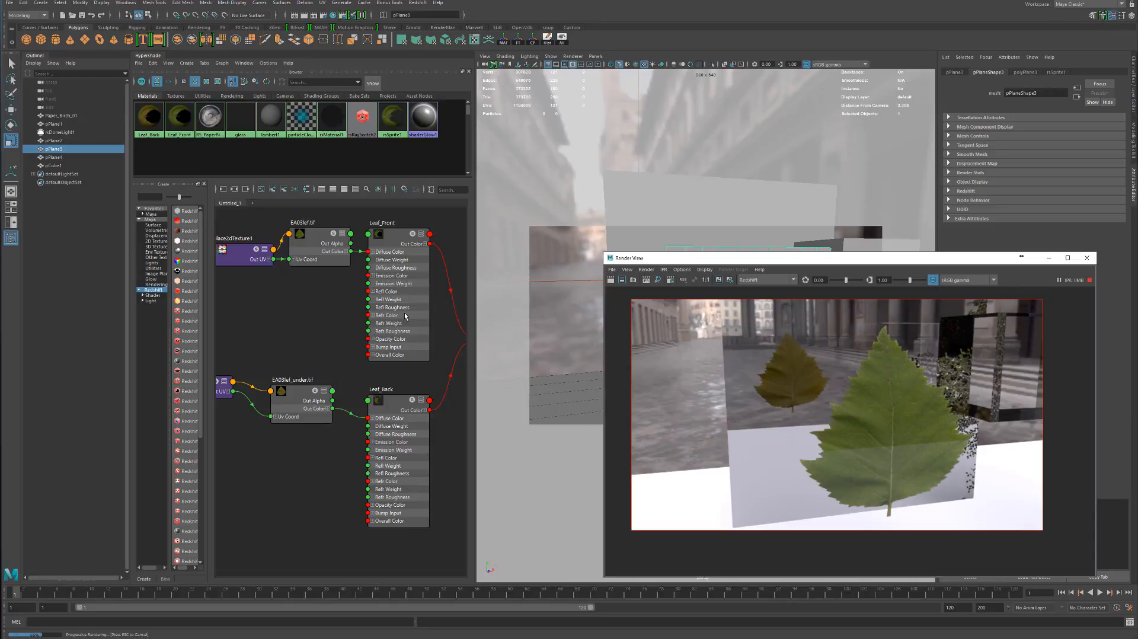
left_click_drag(777, 261, 638, 187)
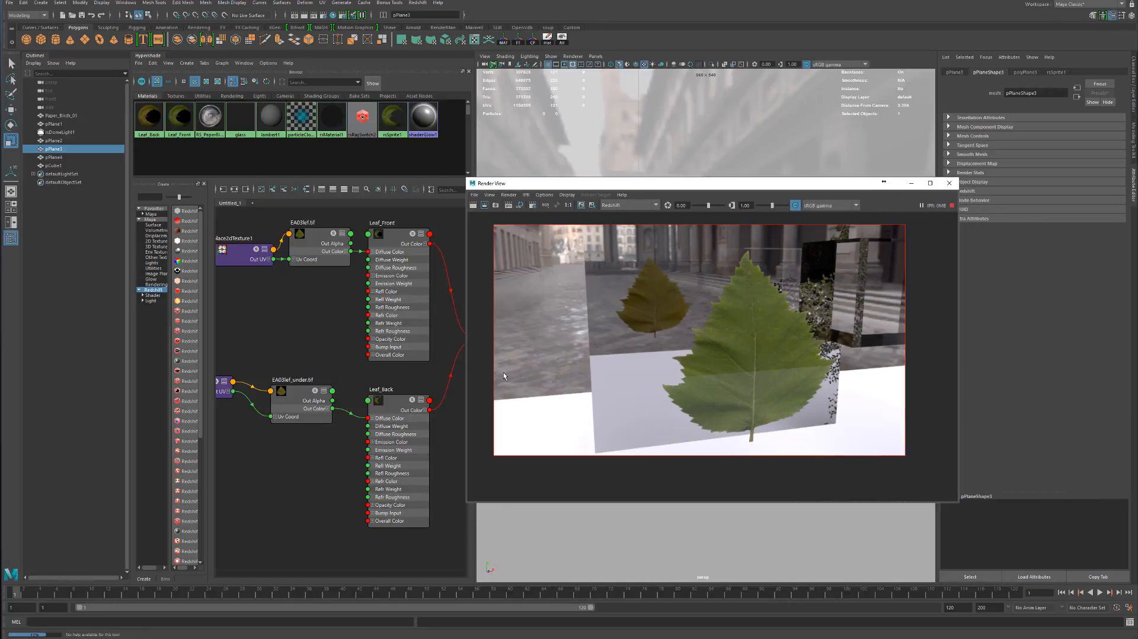
left_click(398, 421)
left_click_drag(771, 184, 750, 121)
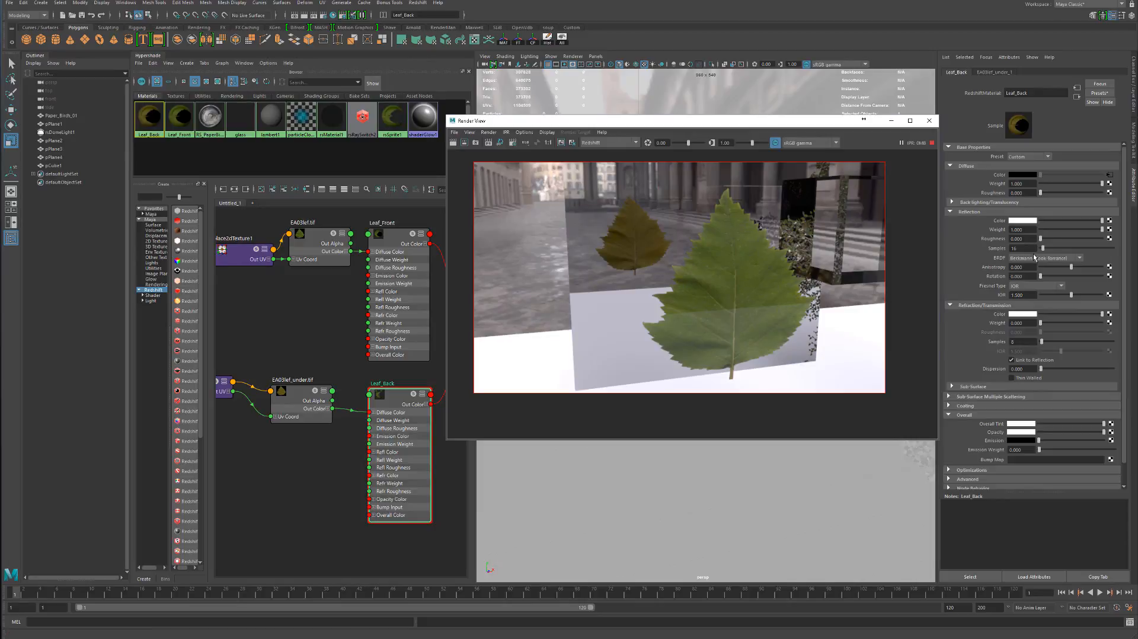
left_click(408, 280)
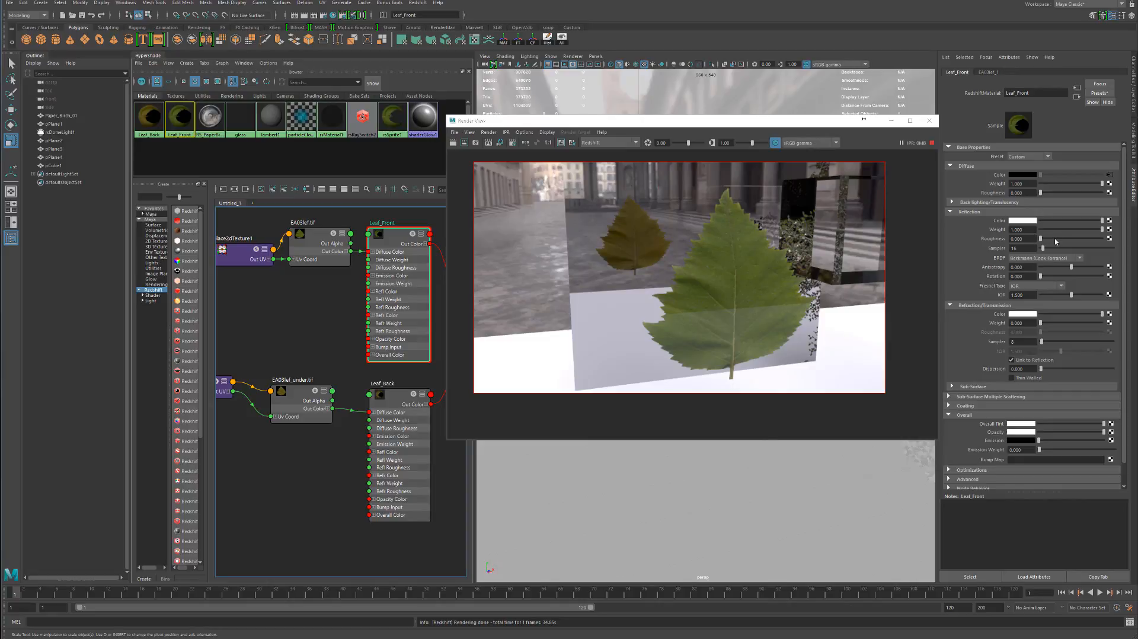
left_click_drag(1052, 239, 1082, 237)
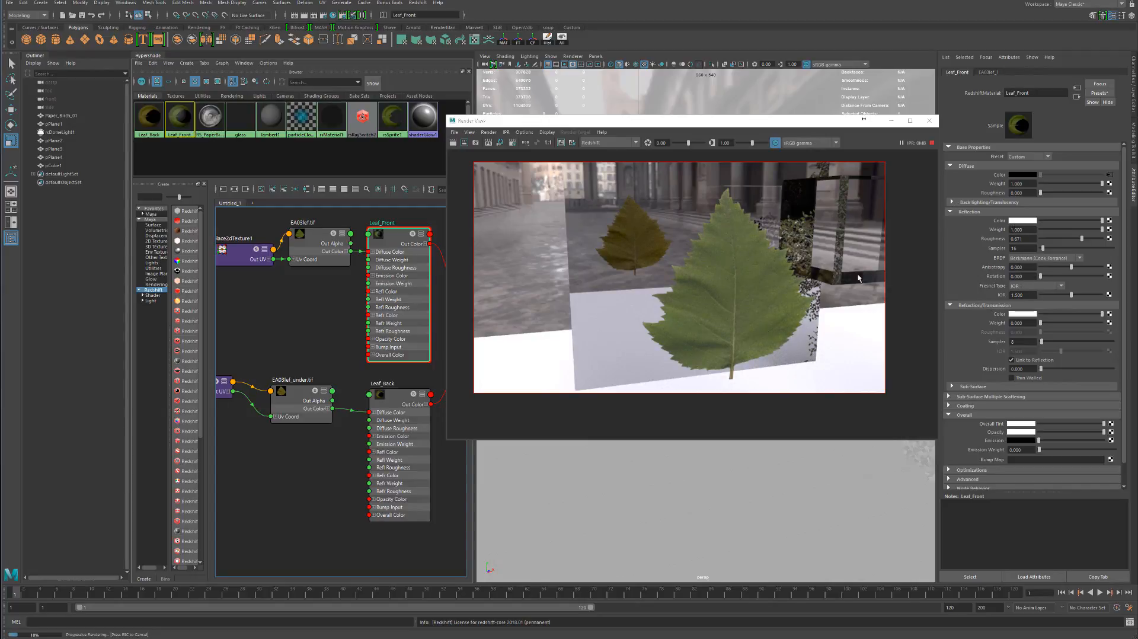
left_click(1066, 239)
left_click(952, 202)
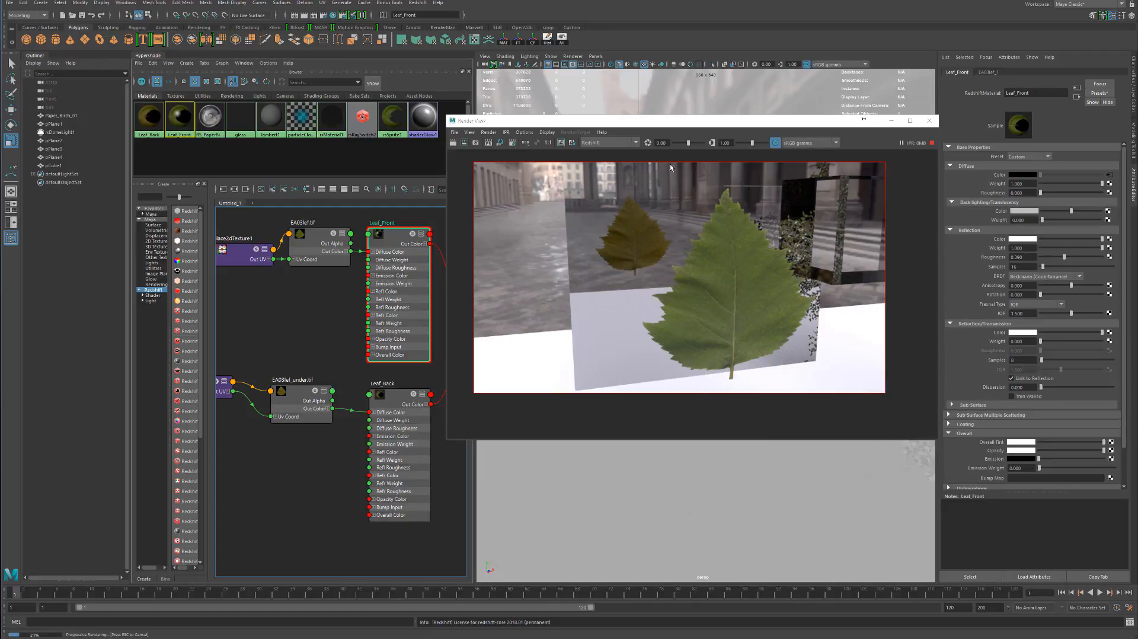
Add a Redshift Physical Light to the scene and move the render window clear of the viewport
left_click_drag(622, 121, 447, 246)
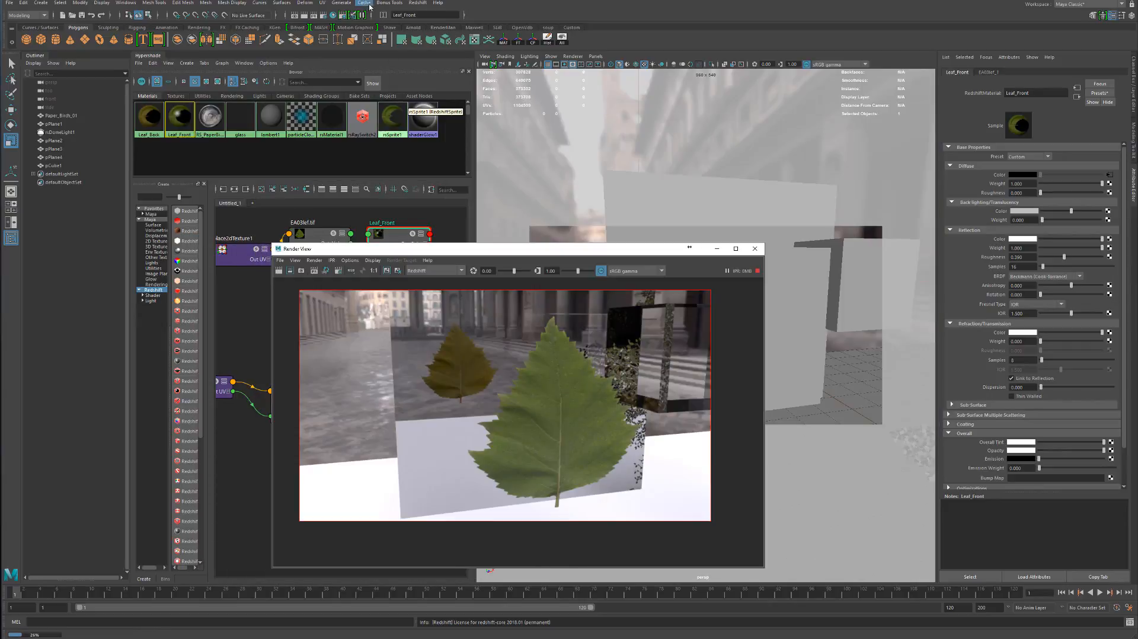
left_click(418, 2)
mouse_move(451, 34)
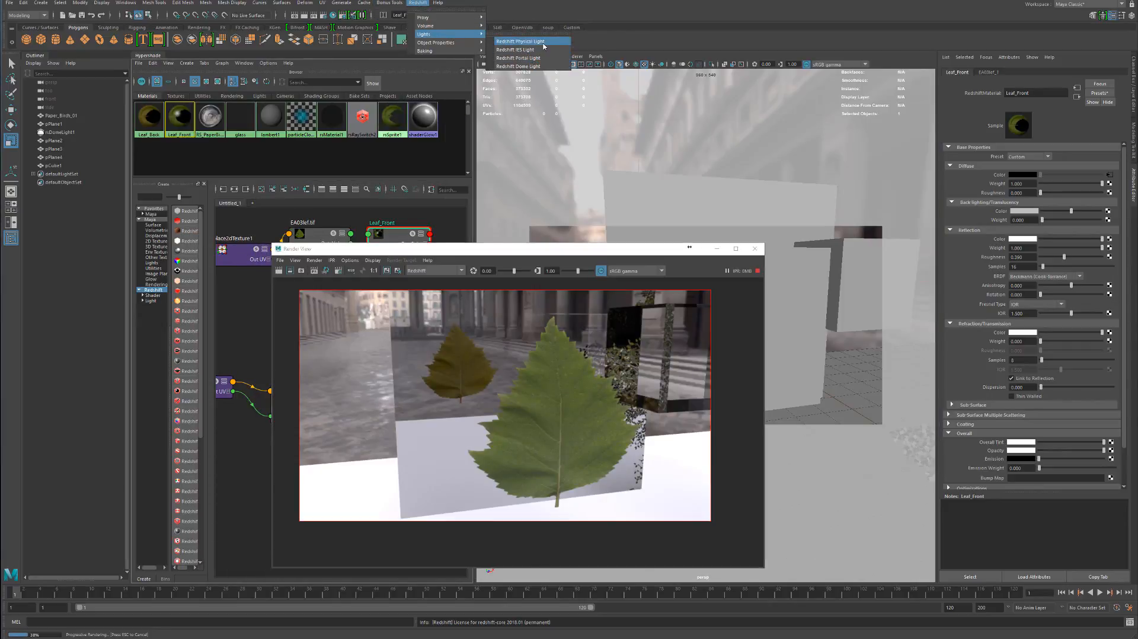
left_click(544, 46)
left_click_drag(699, 248, 603, 235)
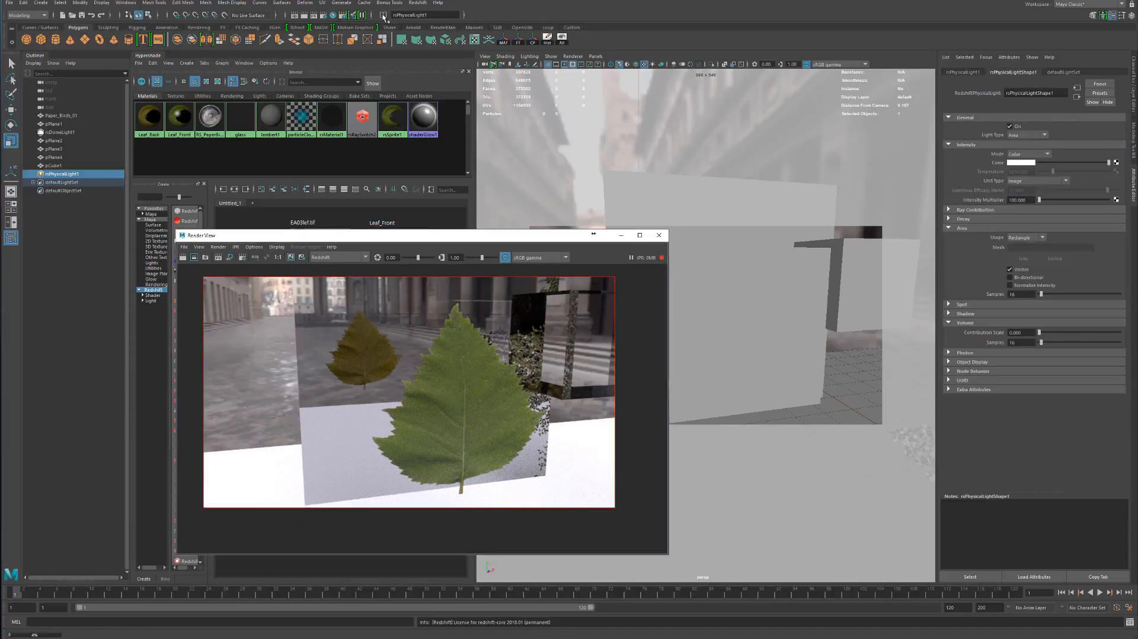
Look through the physical light and place it behind the leaf plane, aimed at the leaf
left_click(355, 15)
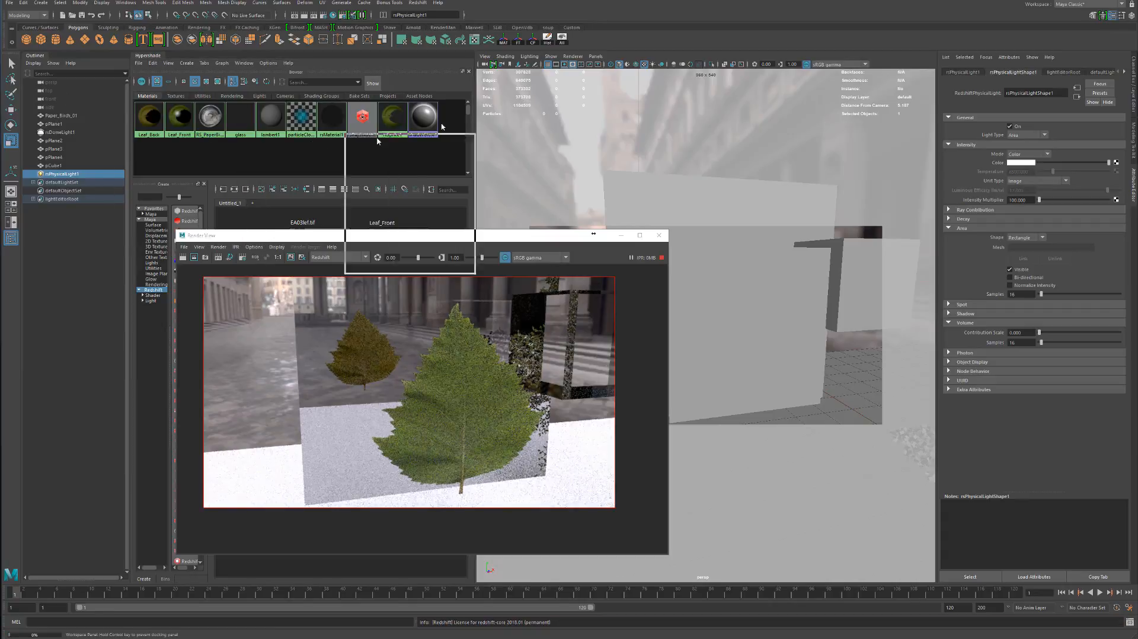
left_click_drag(644, 265, 855, 412)
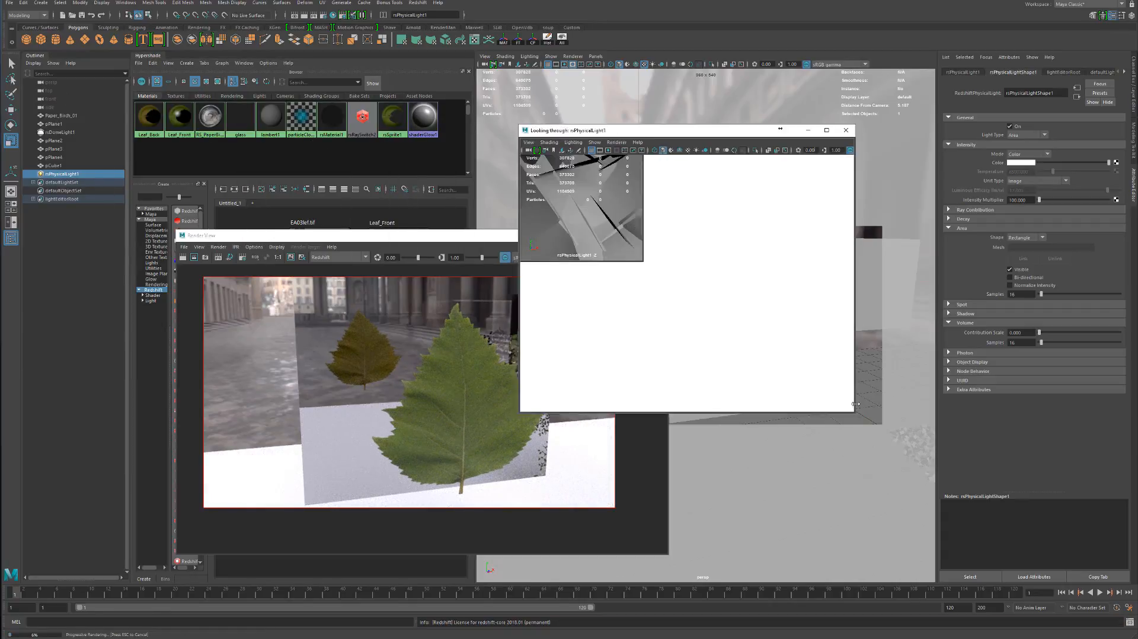
scroll(676, 266, "down", 8)
left_click_drag(654, 259, 752, 290, "alt")
right_click_drag(752, 291, 752, 267, "alt")
middle_click_drag(752, 267, 753, 262, "alt")
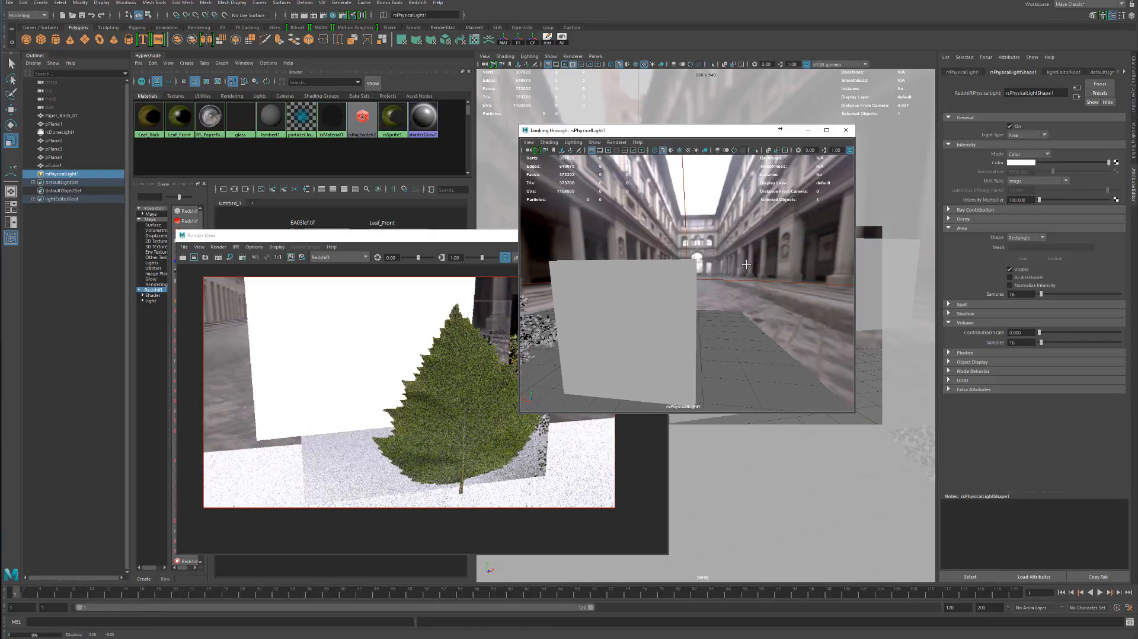
left_click_drag(753, 261, 818, 223, "alt")
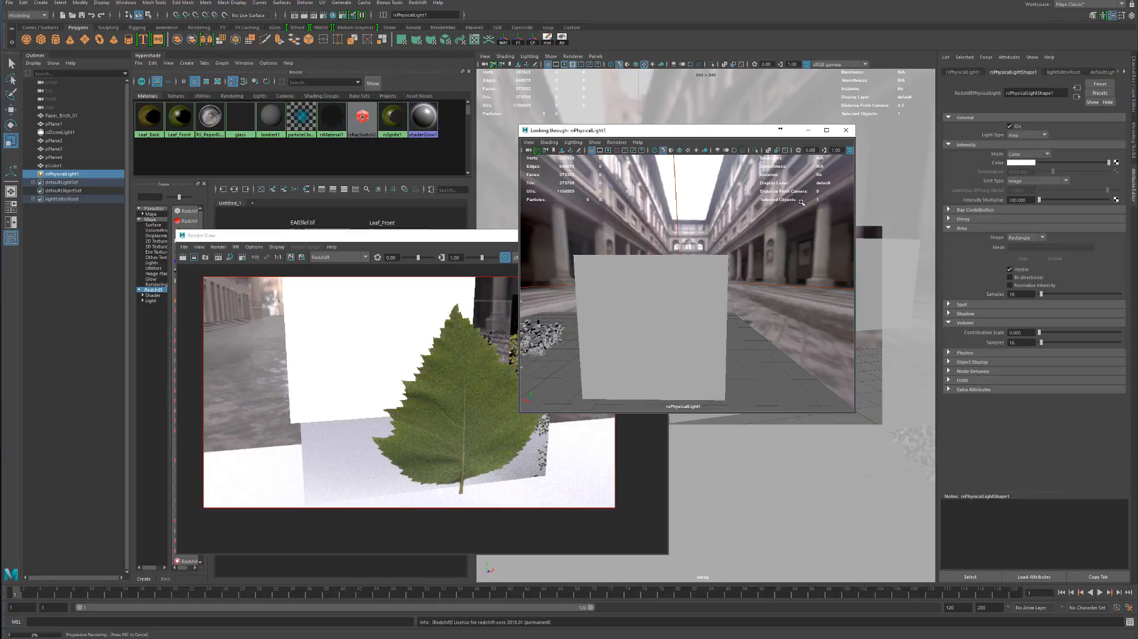
left_click(847, 131)
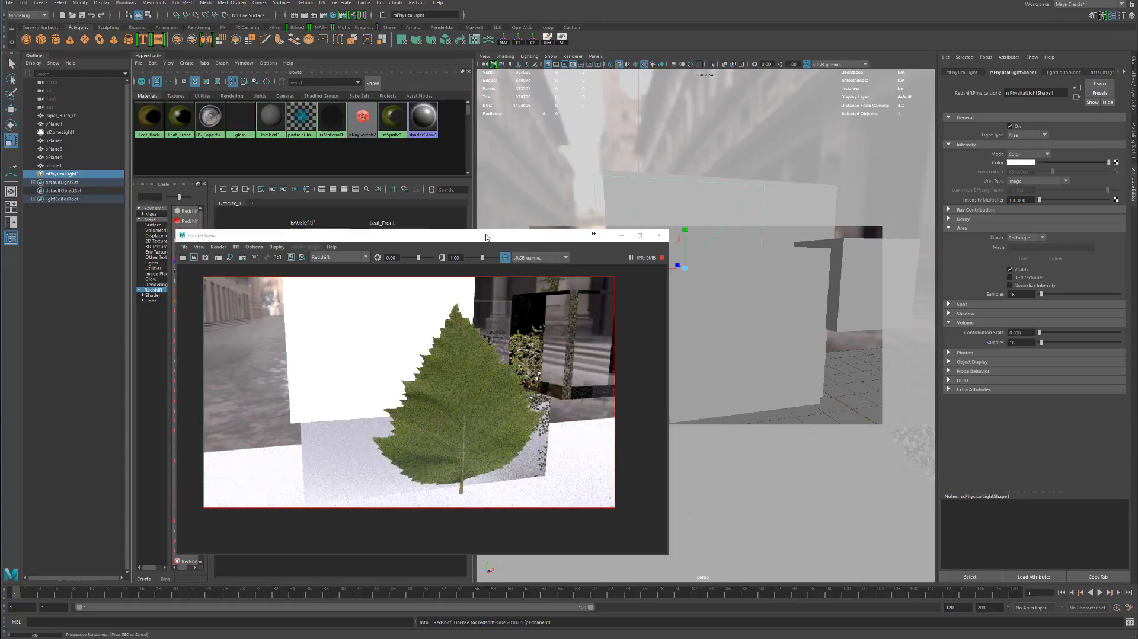
Scale down the area light behind the leaf and view the leaf plane straight on
left_click_drag(332, 235, 217, 235)
left_click_drag(686, 269, 583, 295)
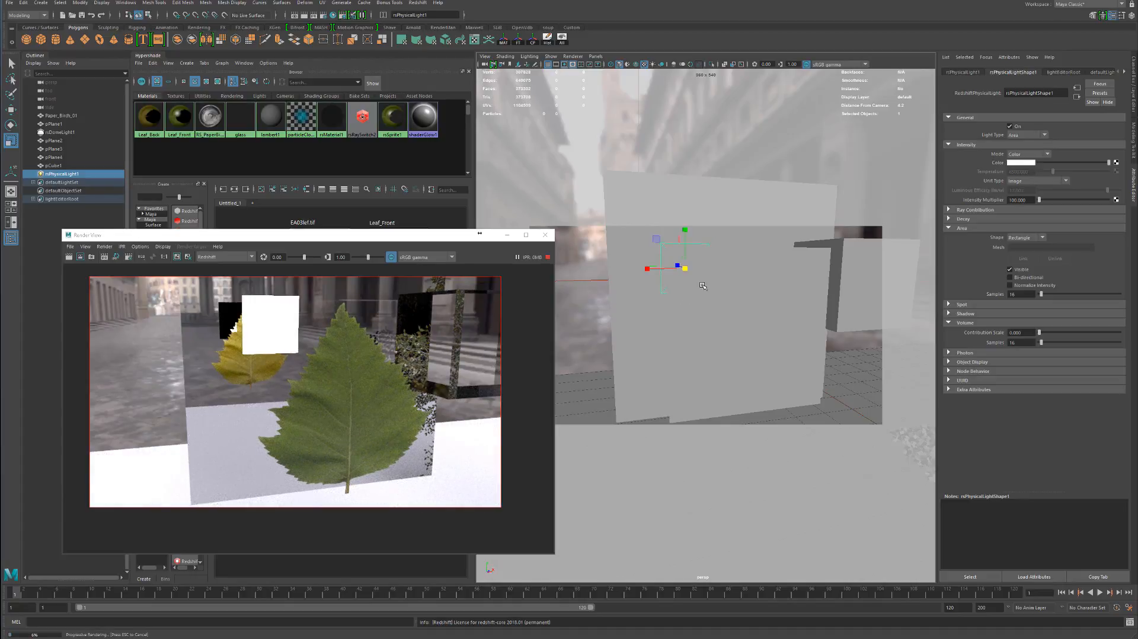
left_click_drag(718, 276, 693, 310, "alt")
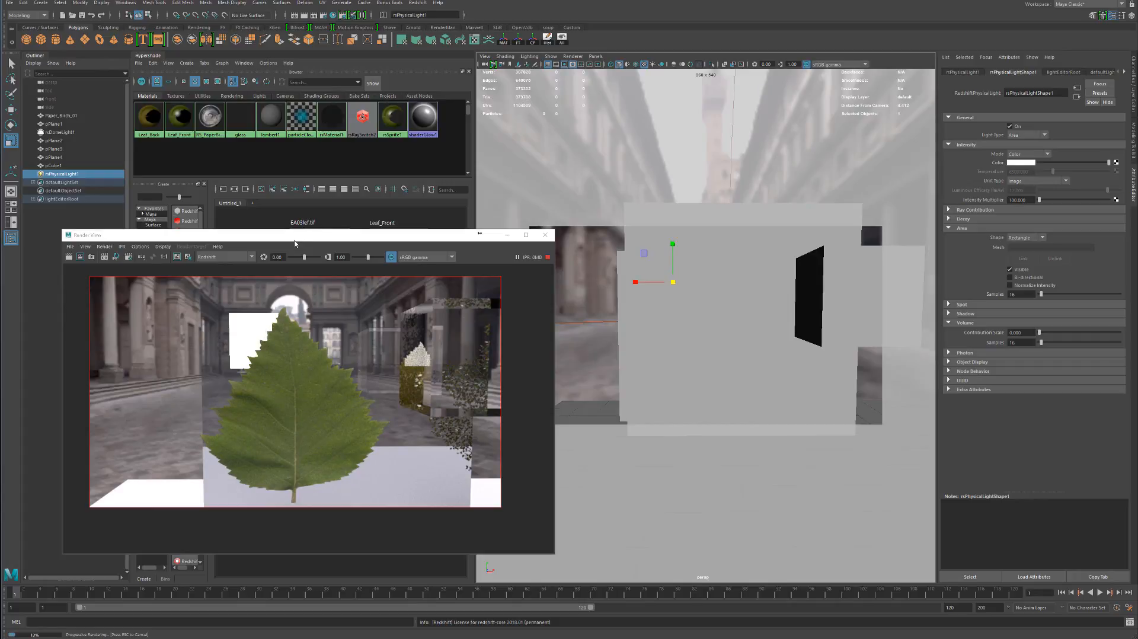
Raise Leaf_Front's Back-lighting/Translucency weight to 1 and reduce it to about 0.6
left_click_drag(325, 240, 690, 241)
left_click(398, 278)
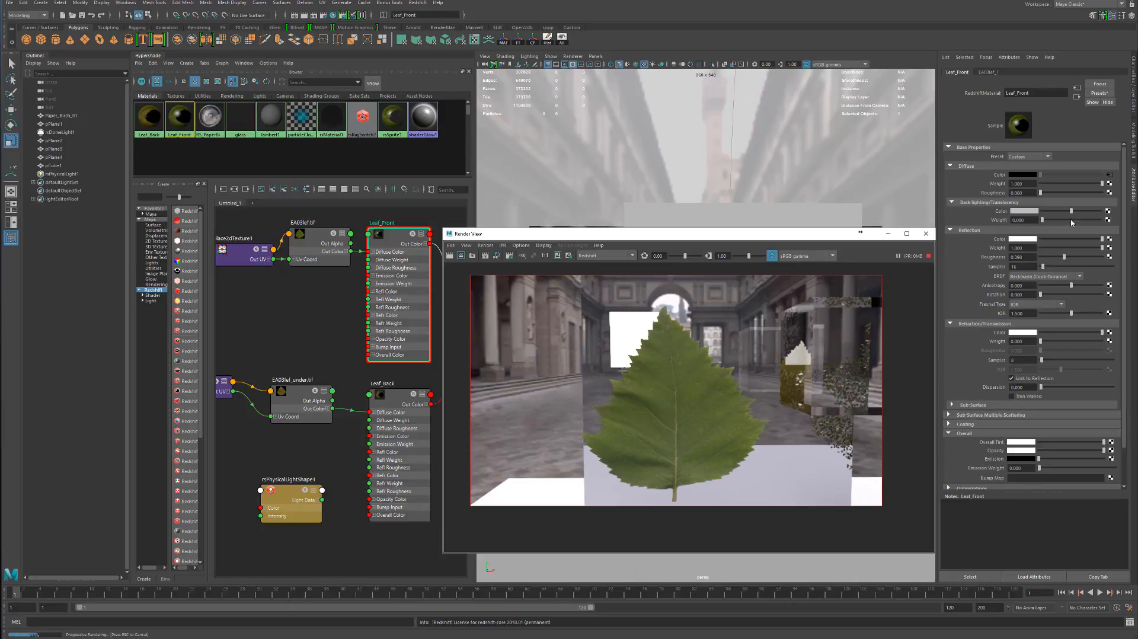
left_click(1032, 219)
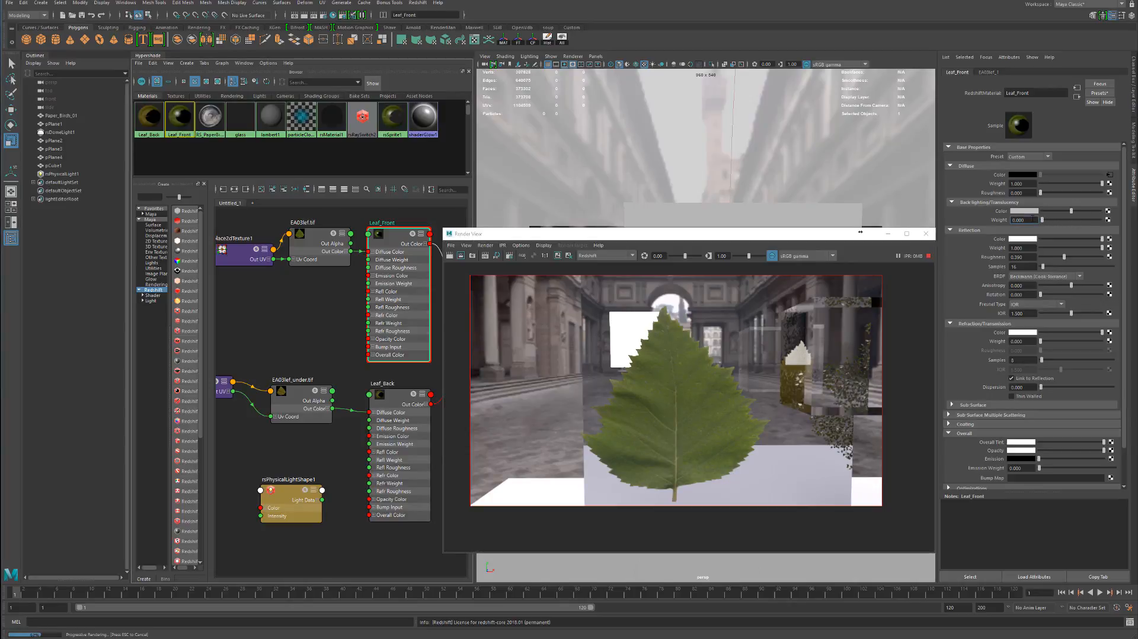
left_click(1100, 220)
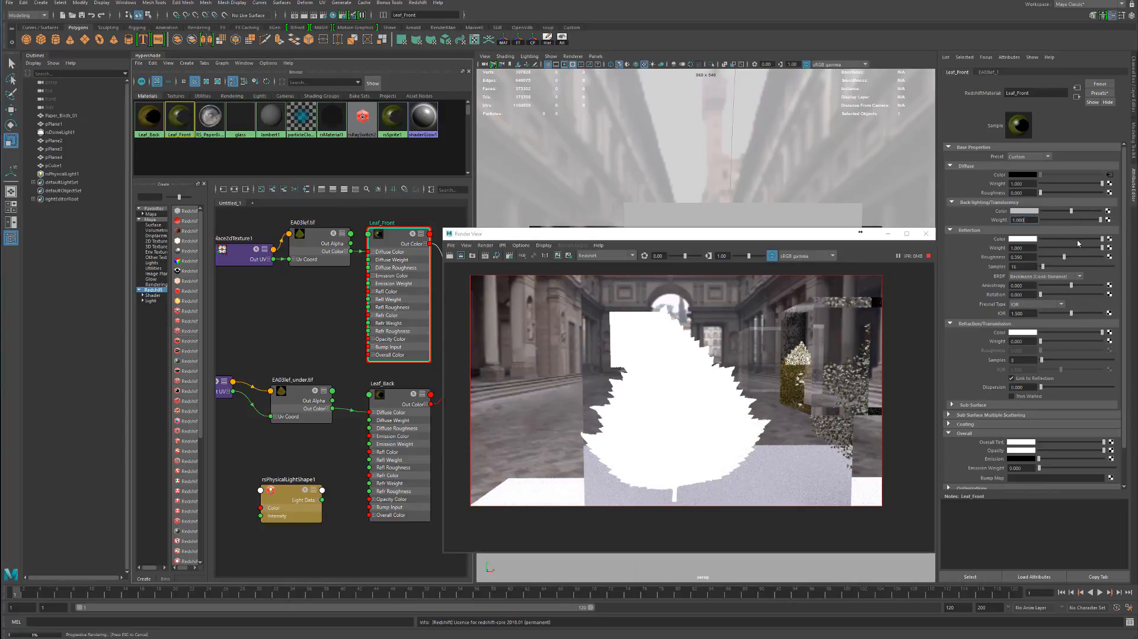
left_click(1079, 220)
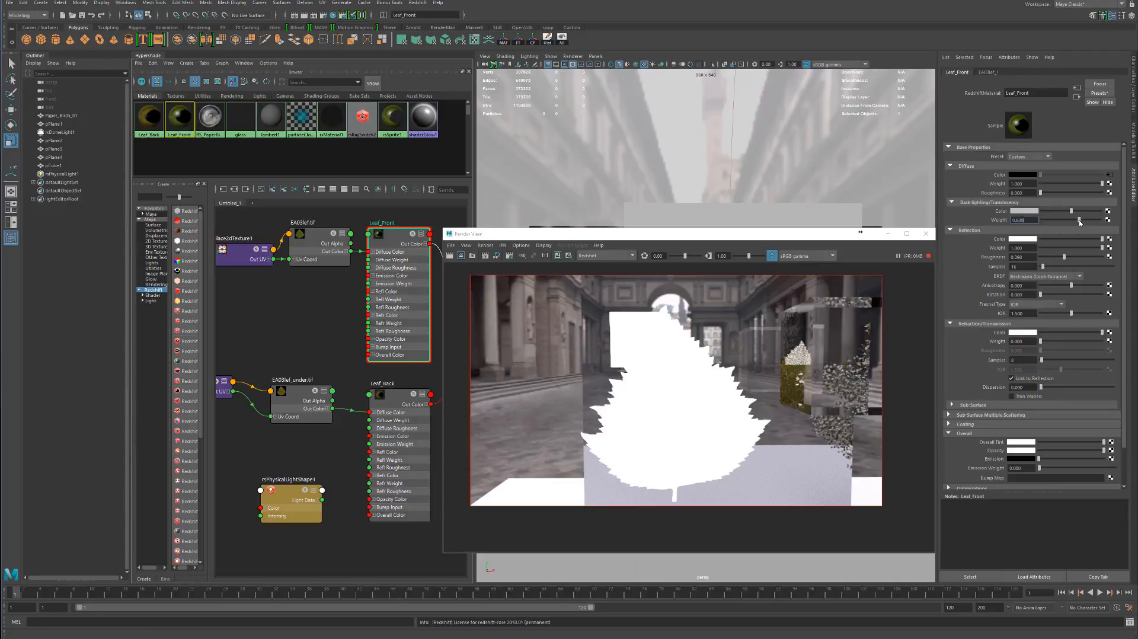
Adjust Leaf_Front's back-lighting/translucency weight to about 0.67 and select the leaf plane while checking its render
left_click_drag(1079, 220, 1082, 220)
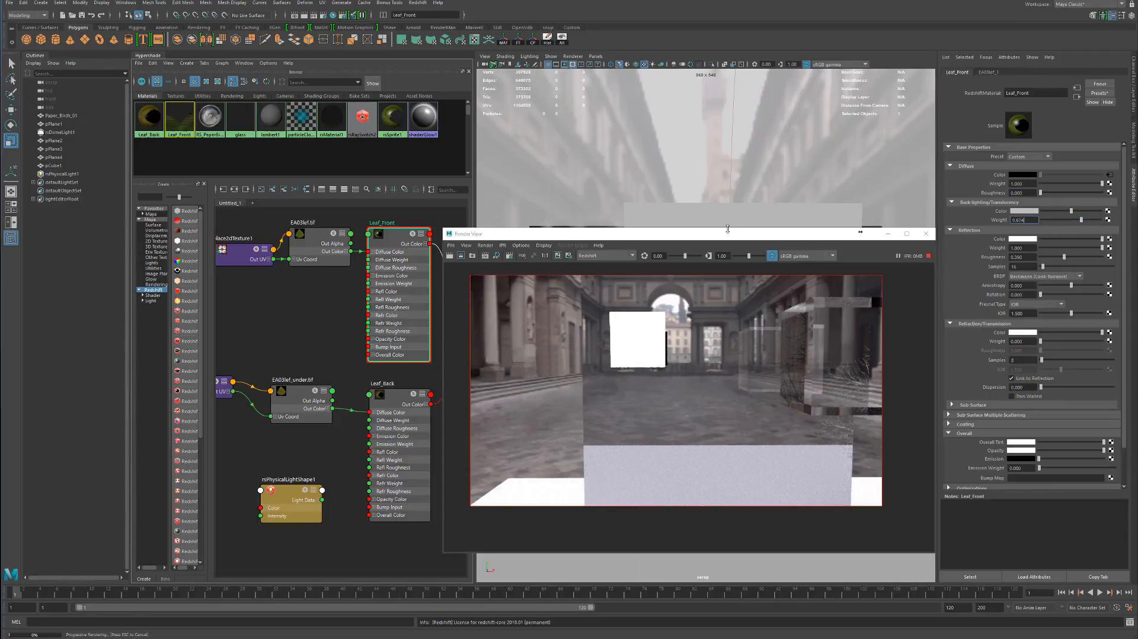
left_click_drag(710, 233, 481, 241)
left_click(762, 290)
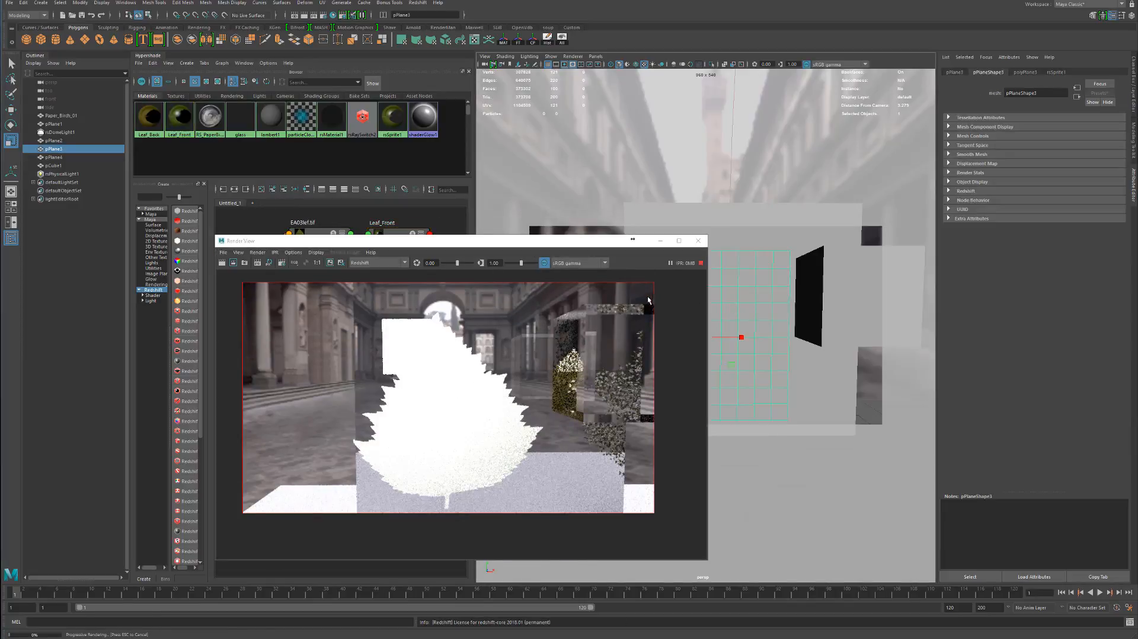
left_click_drag(517, 243, 626, 296)
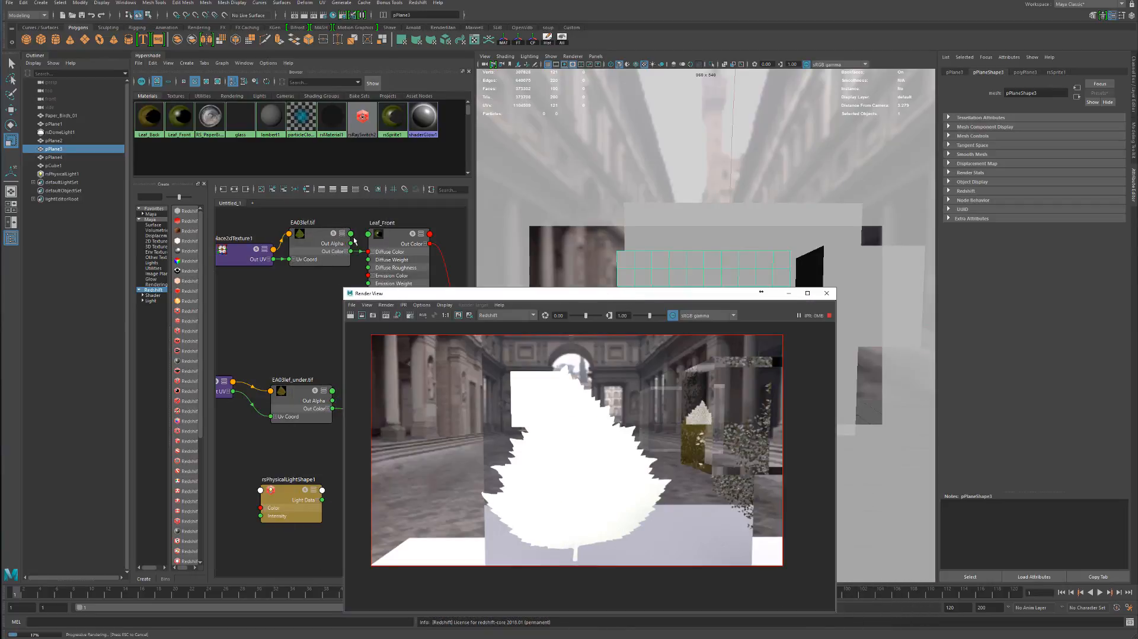
Lower the physical light's intensity multiplier in stages to 25, 5 and finally 2
left_click(56, 175)
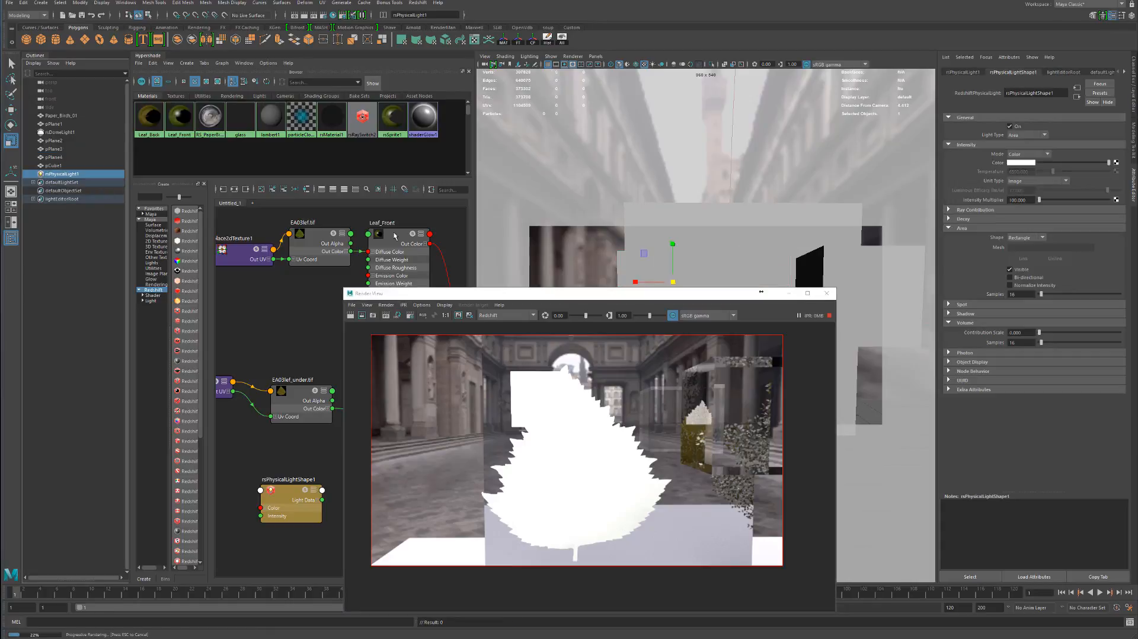
left_click(1032, 200)
type("25")
key("Return")
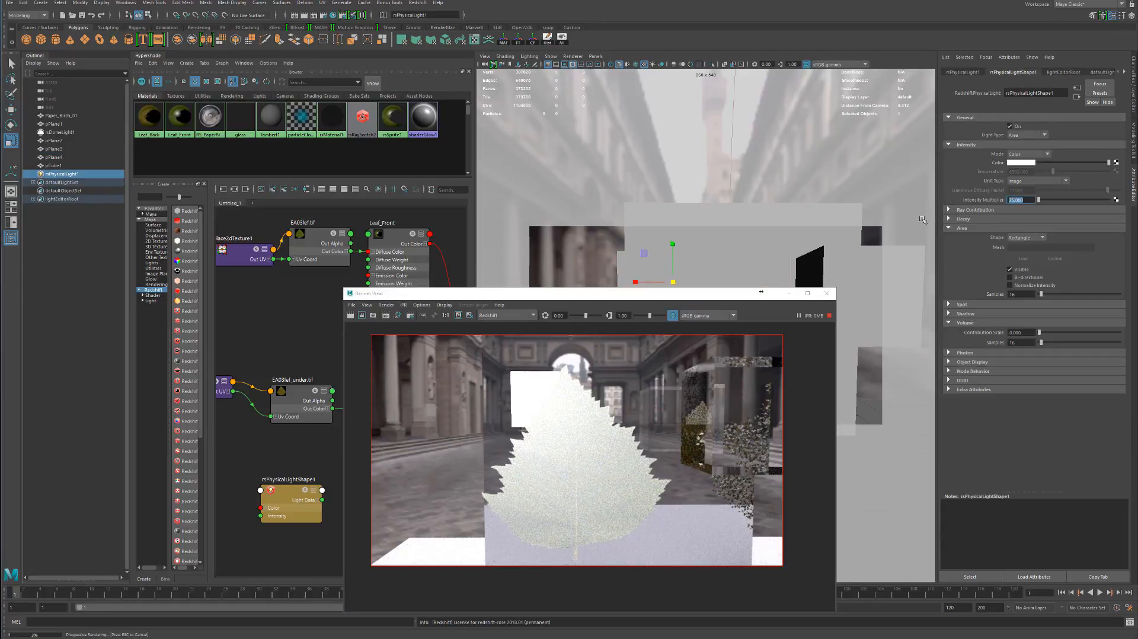
type("5")
key("Return")
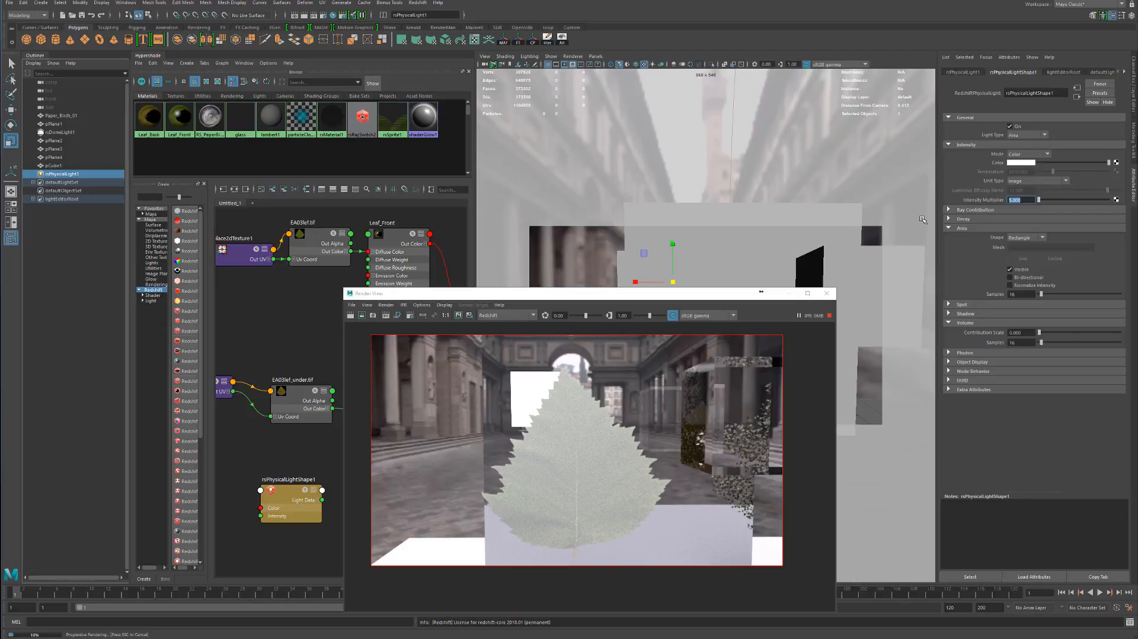
type("2")
key("Return")
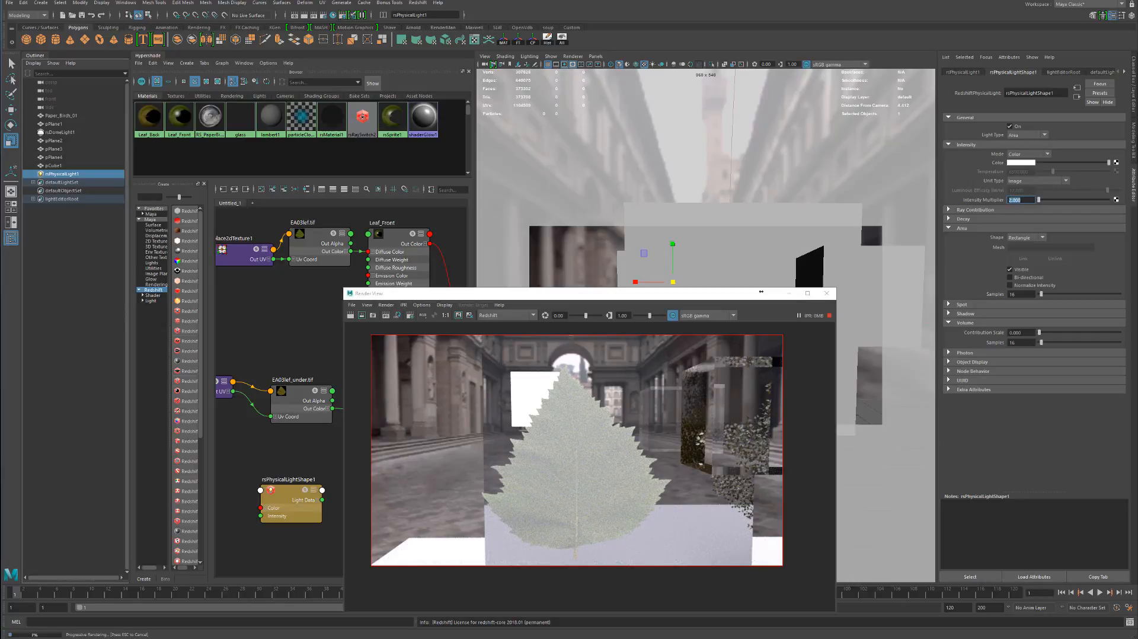
Try the dome light's exposure at 1, return it to 0 and switch the dome light off
left_click(60, 132)
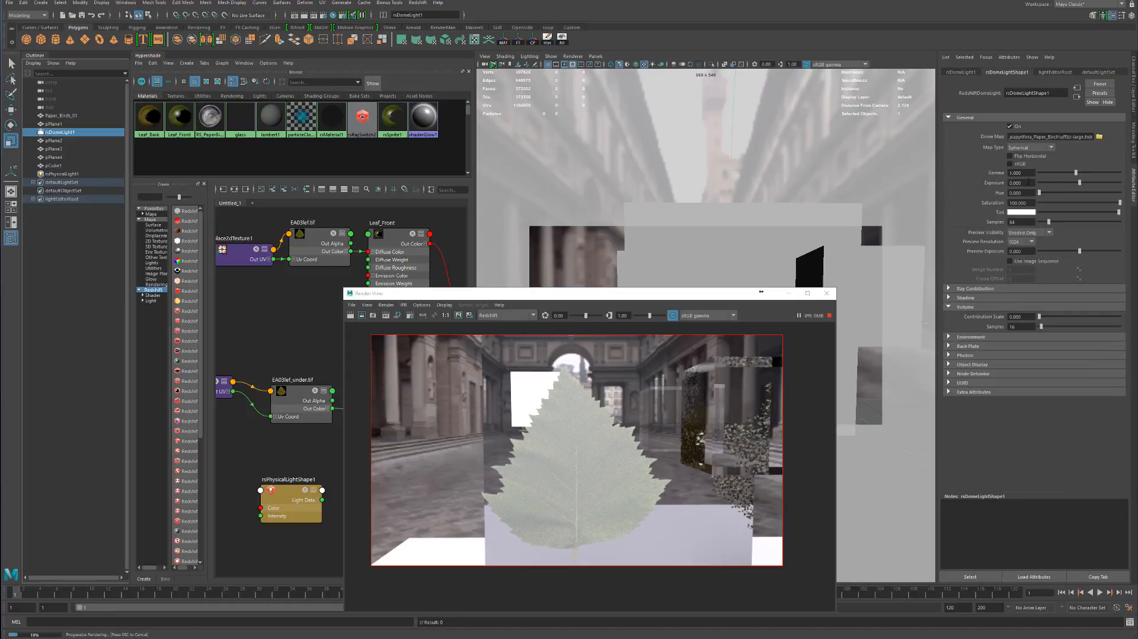
left_click_drag(1079, 182, 957, 189)
type("1")
key("Return")
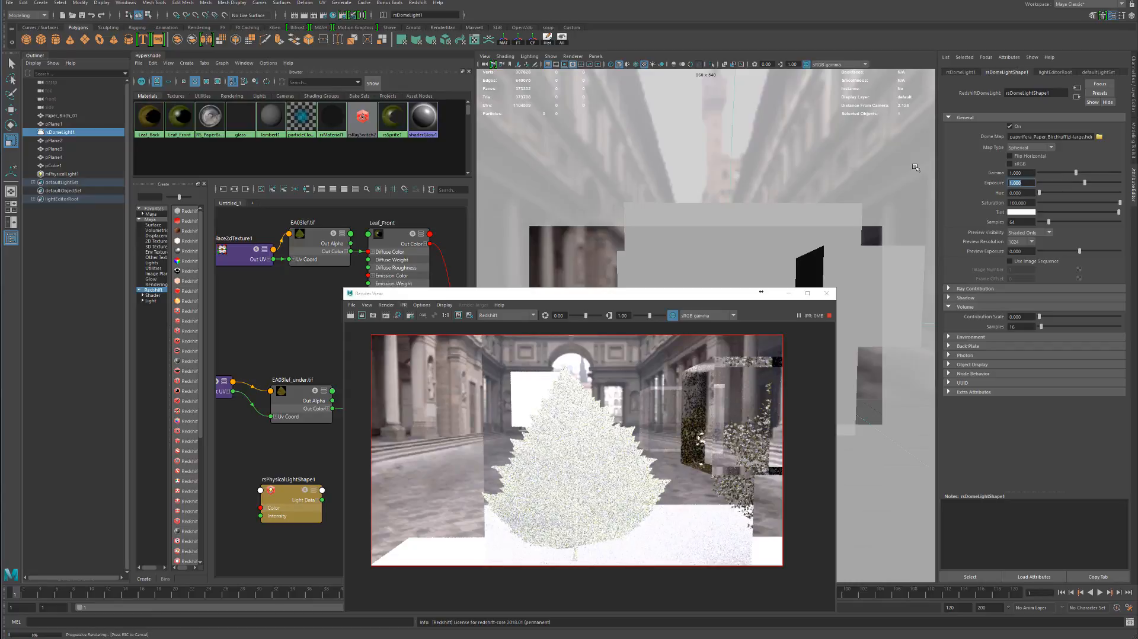
type("0")
key("Return")
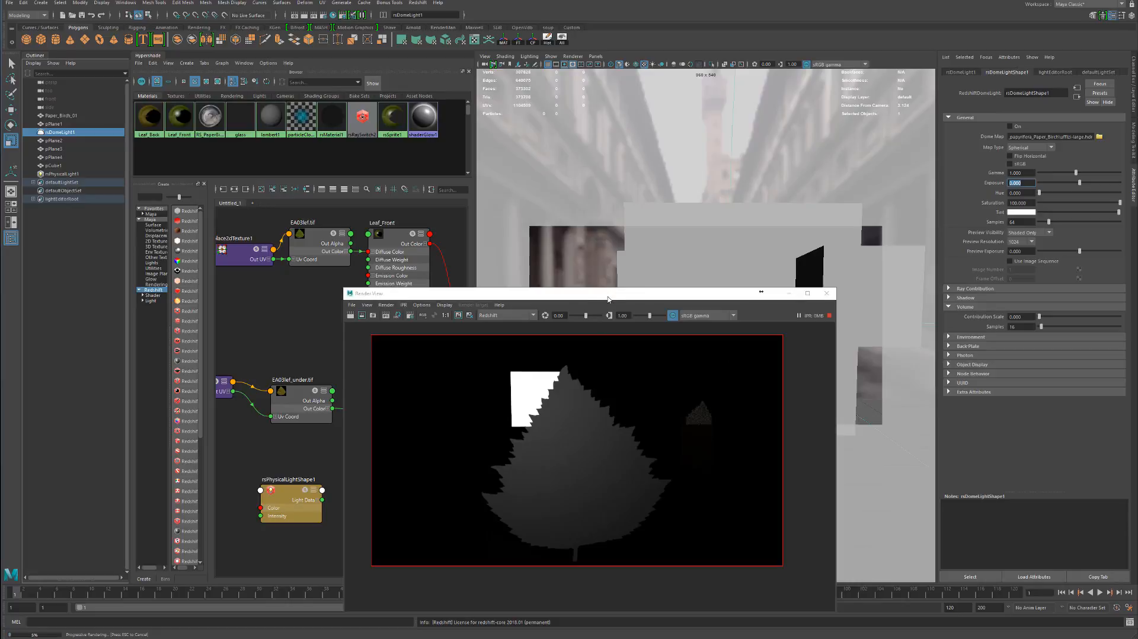
left_click_drag(608, 300, 700, 232)
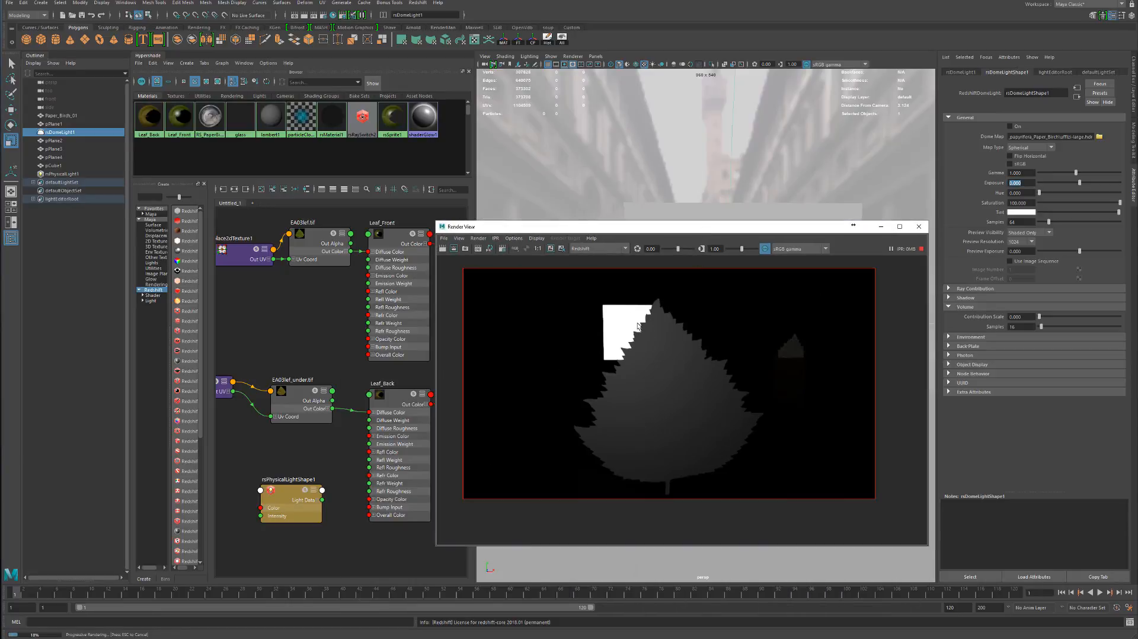
Try a green back-lighting/translucency color on Leaf_Front and check the backlit leaf plane in the render
left_click(387, 279)
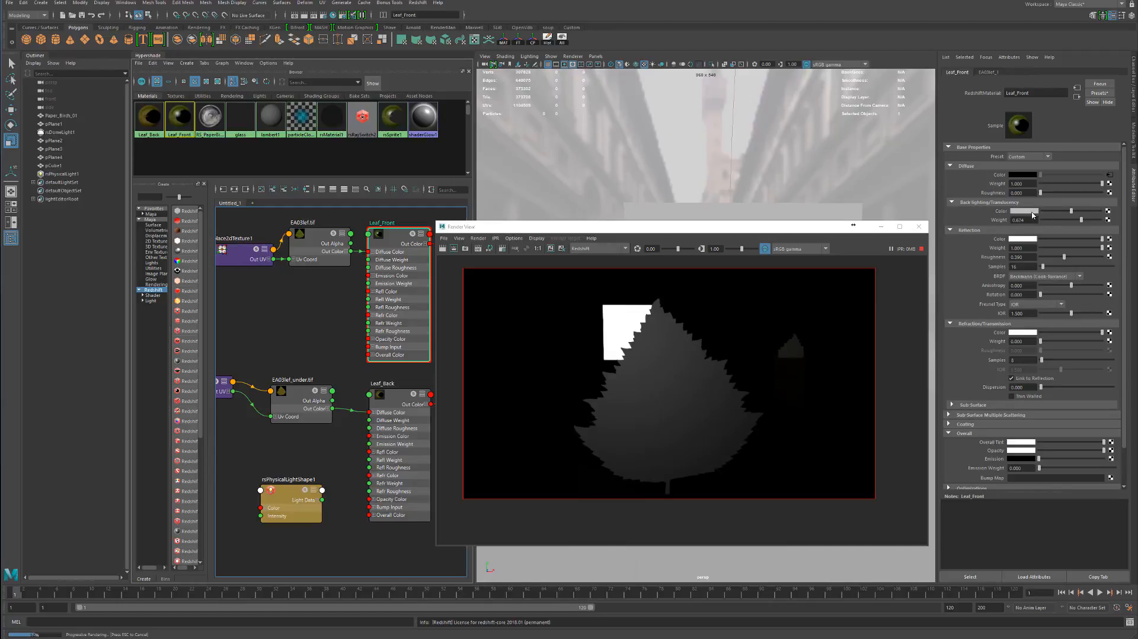
left_click(1031, 211)
left_click_drag(1014, 235, 1049, 245)
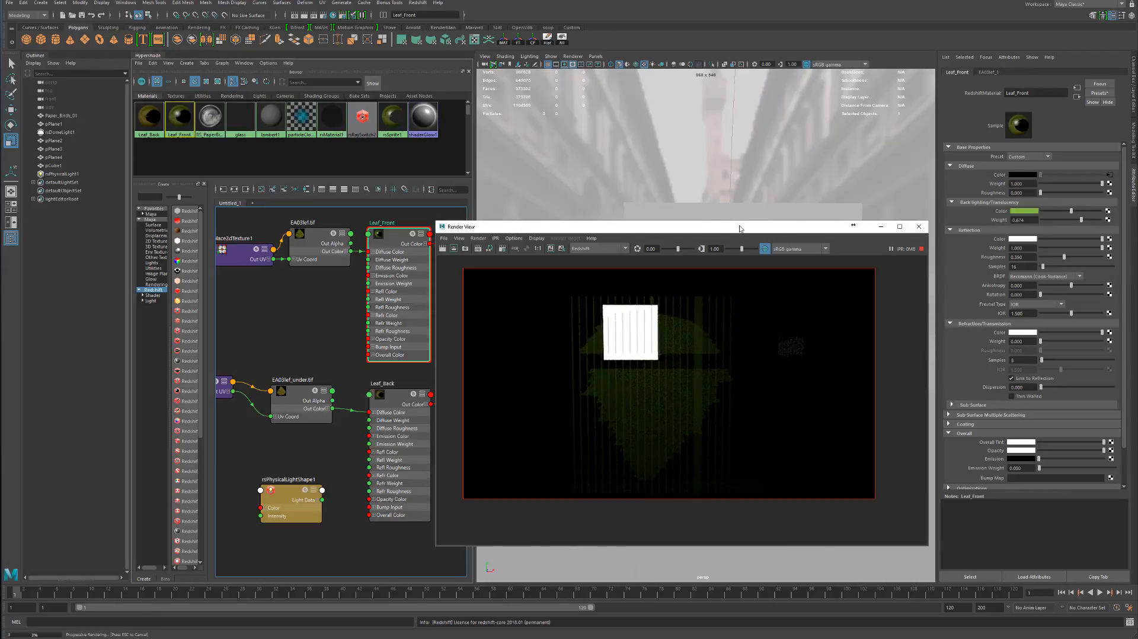
left_click_drag(739, 227, 465, 205)
left_click_drag(803, 284, 782, 280, "alt")
left_click_drag(487, 203, 384, 195)
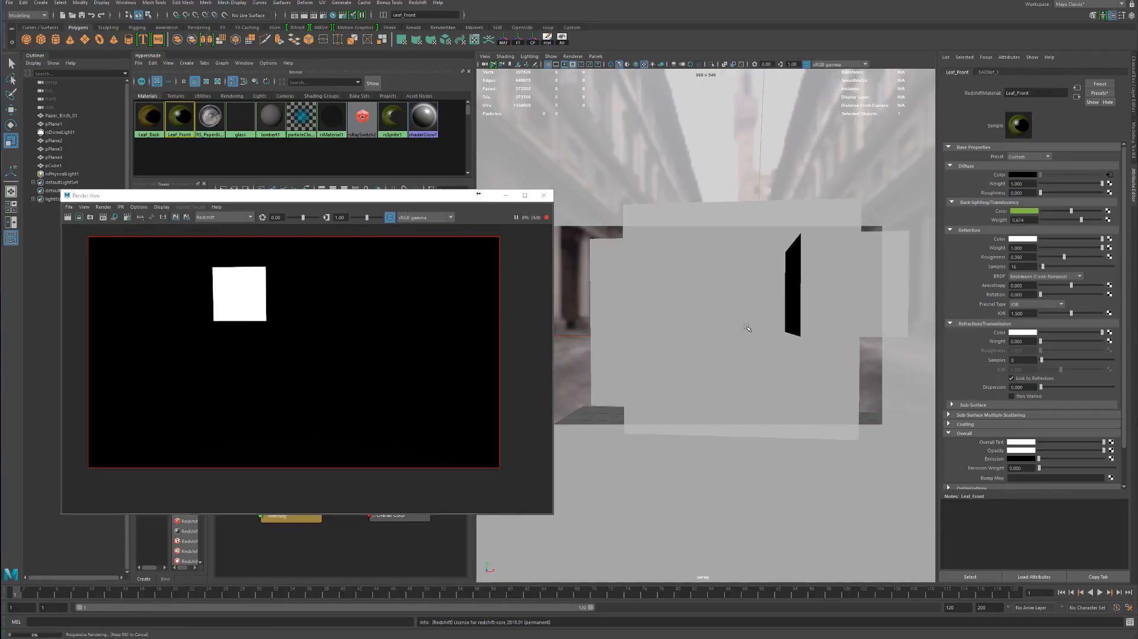
left_click(674, 318)
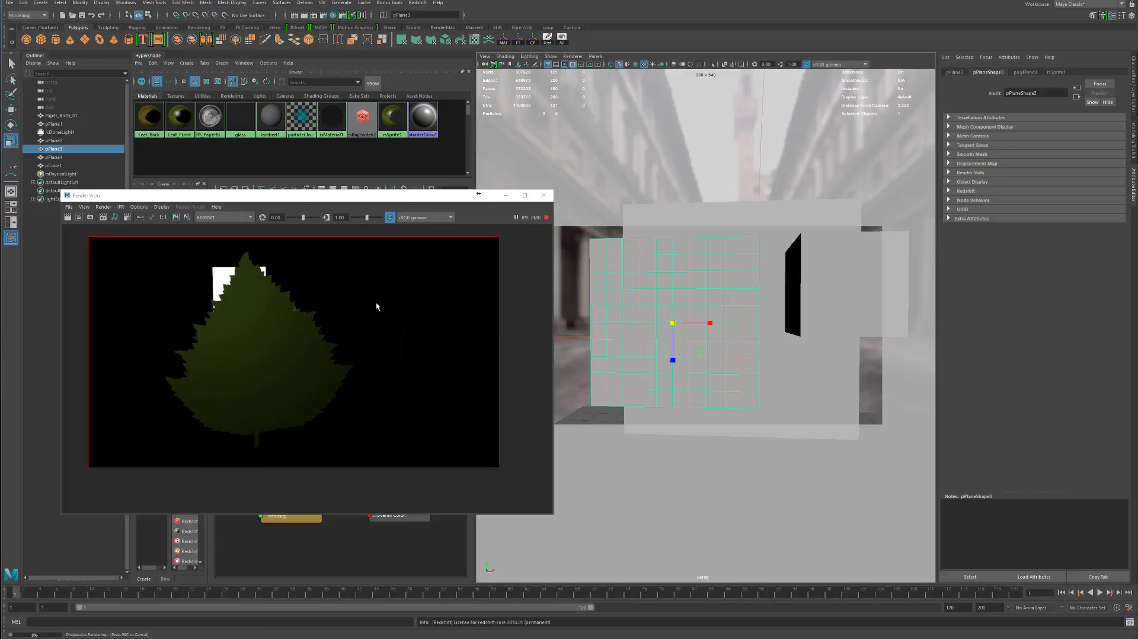
left_click_drag(362, 204, 733, 261)
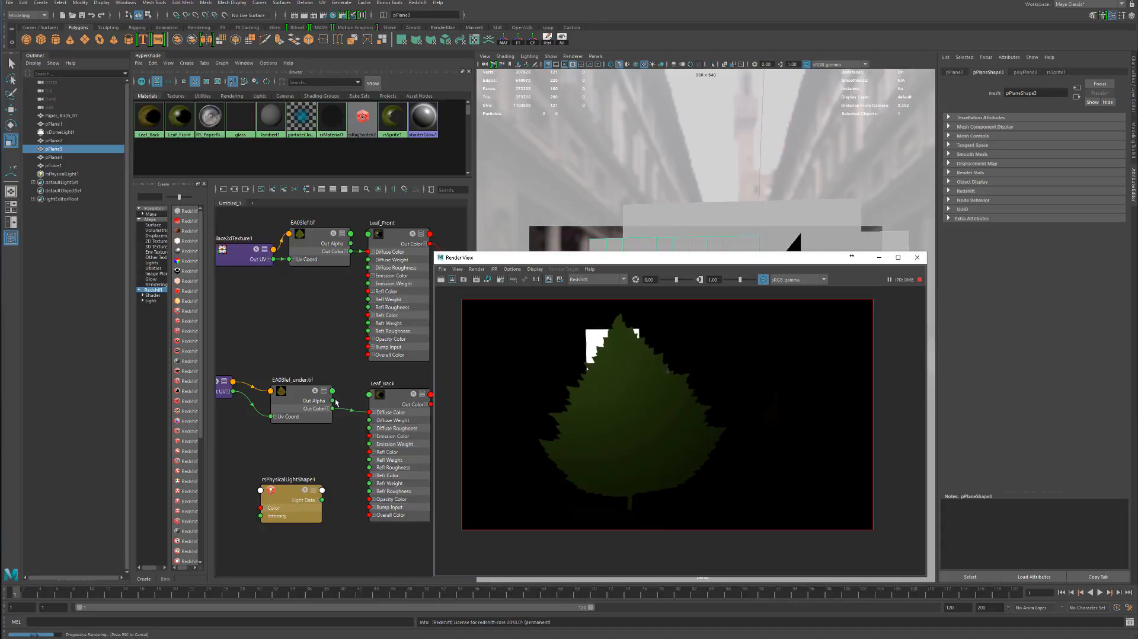
Try the EA03lef_under.tif texture as Leaf_Front's back-lighting/translucency color
left_click_drag(332, 392, 350, 289)
left_click(393, 234)
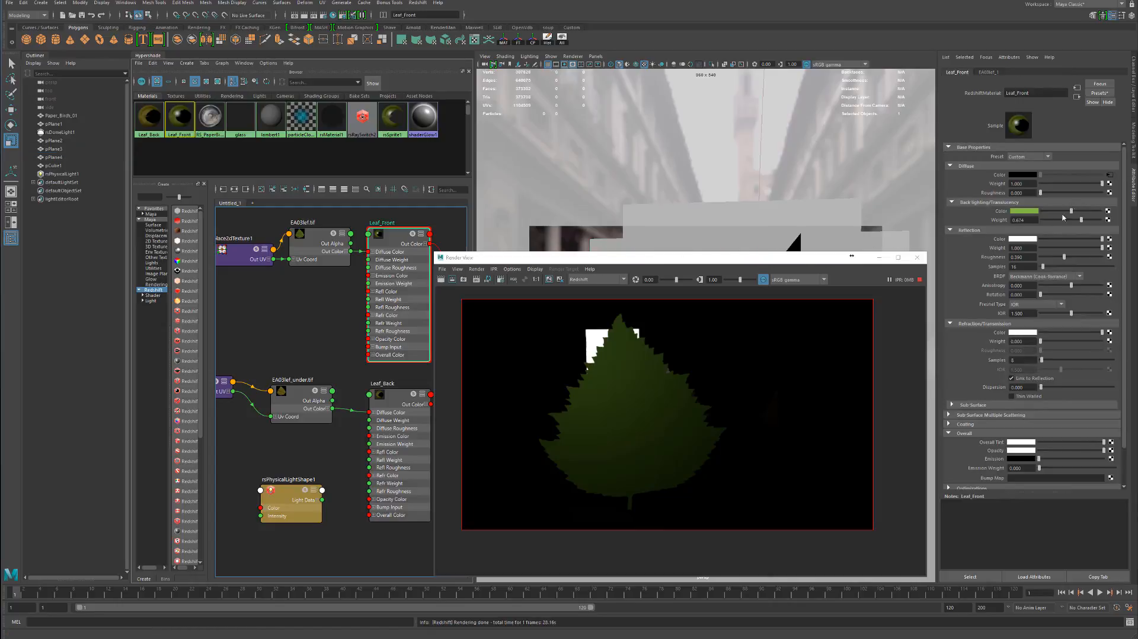
middle_click_drag(313, 412, 1002, 212)
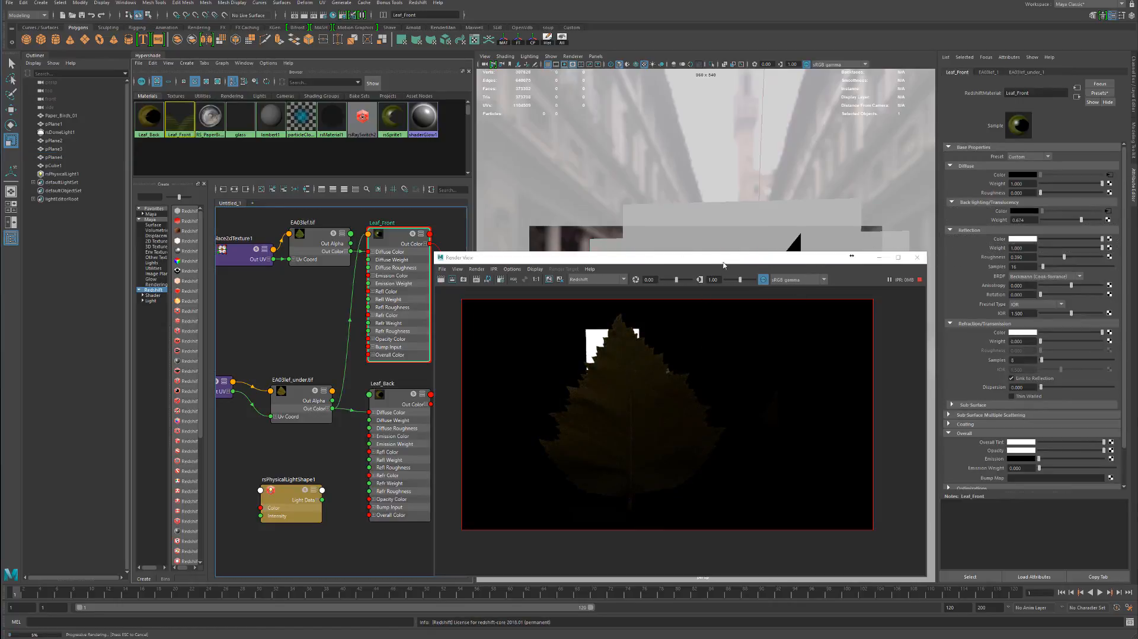
left_click_drag(724, 261, 716, 263)
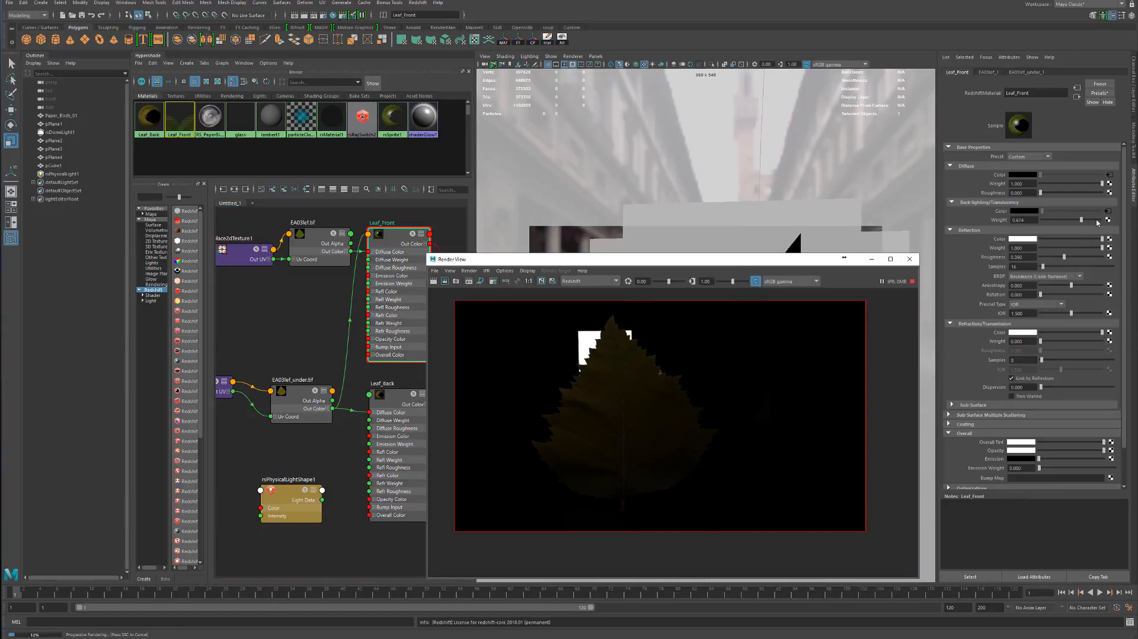
Set Leaf_Front's back-lighting/translucency weight to 1 and connect the EA03lef.tif texture to its color, inspecting the leaf render up close
left_click_drag(1098, 222, 1117, 221)
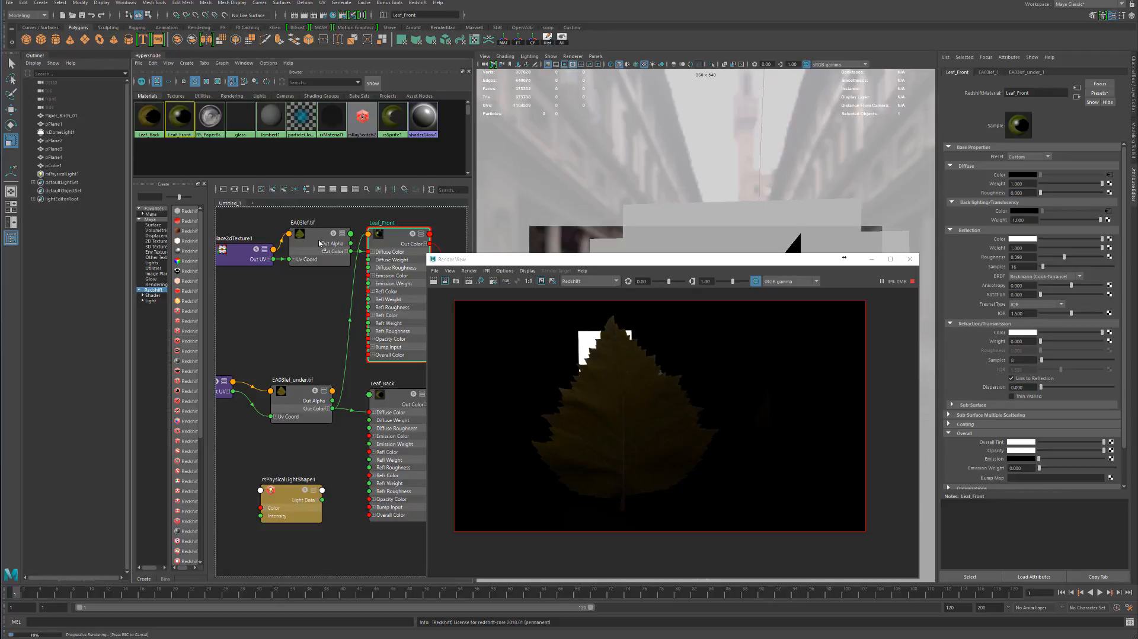
middle_click_drag(1023, 225, 999, 212)
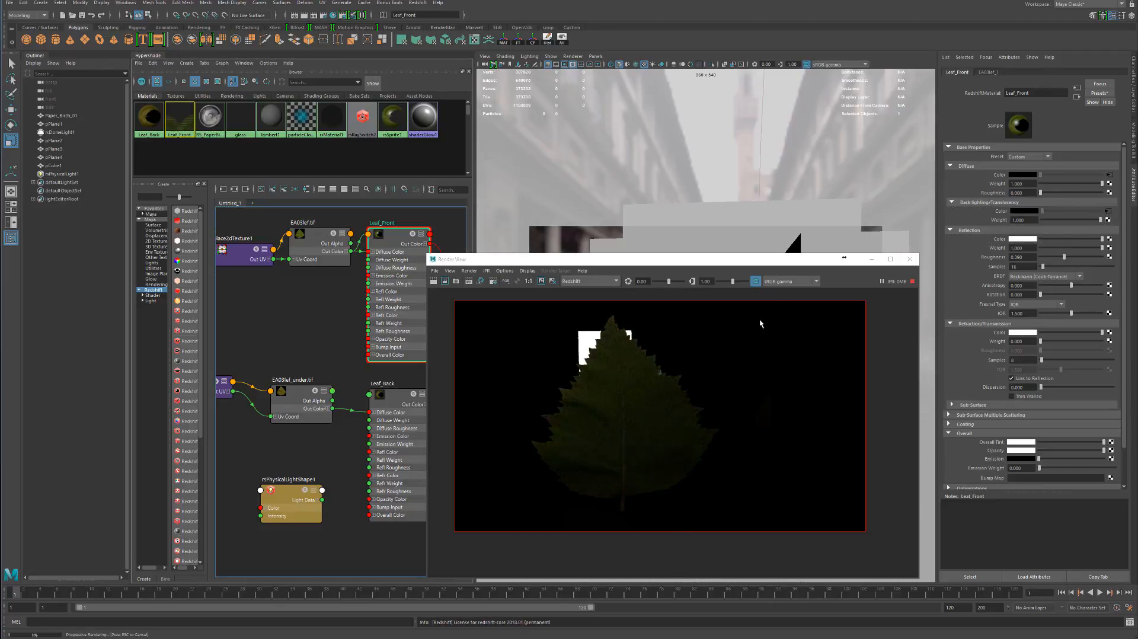
left_click_drag(693, 262, 641, 220)
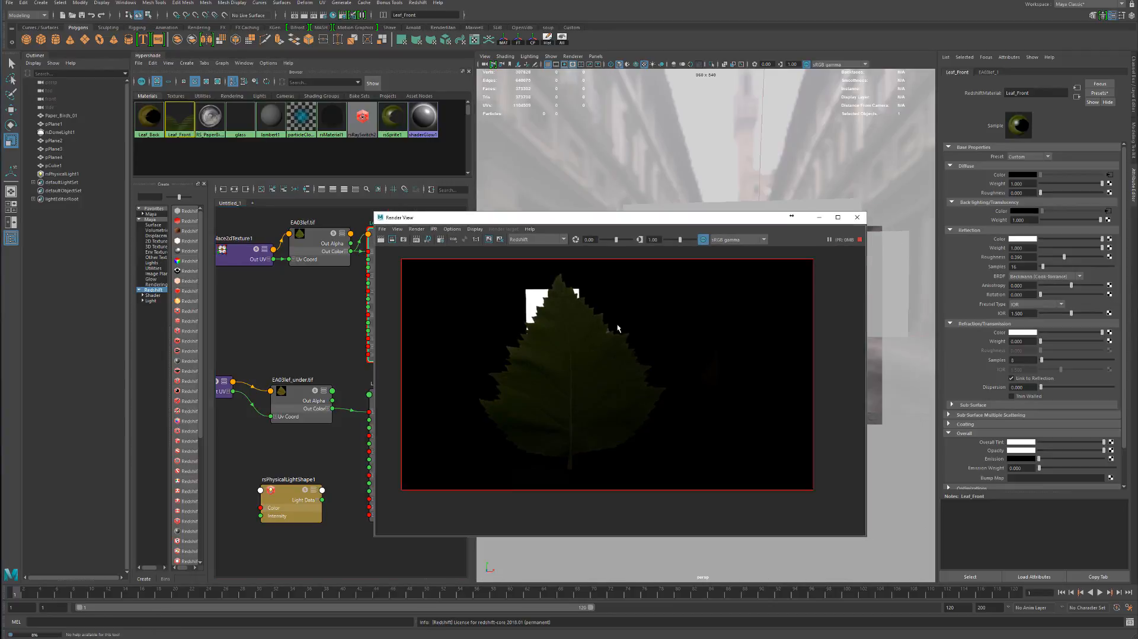
scroll(531, 402, "up", 3)
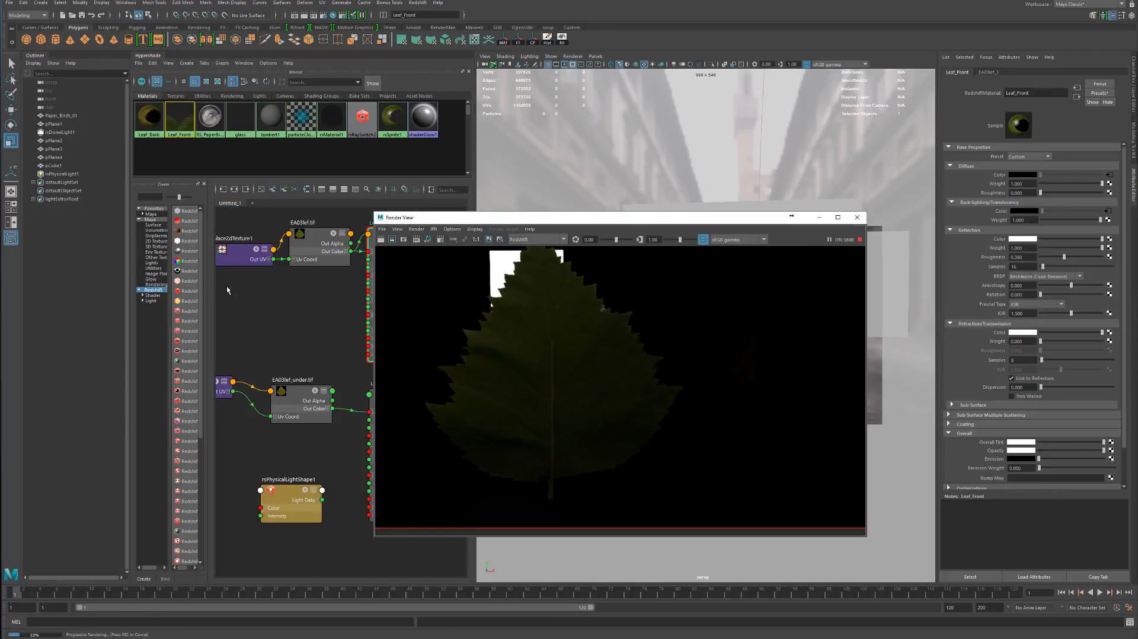
Test the physical light's intensity multiplier at 5, 25 and 20 with the textured translucency
left_click(59, 175)
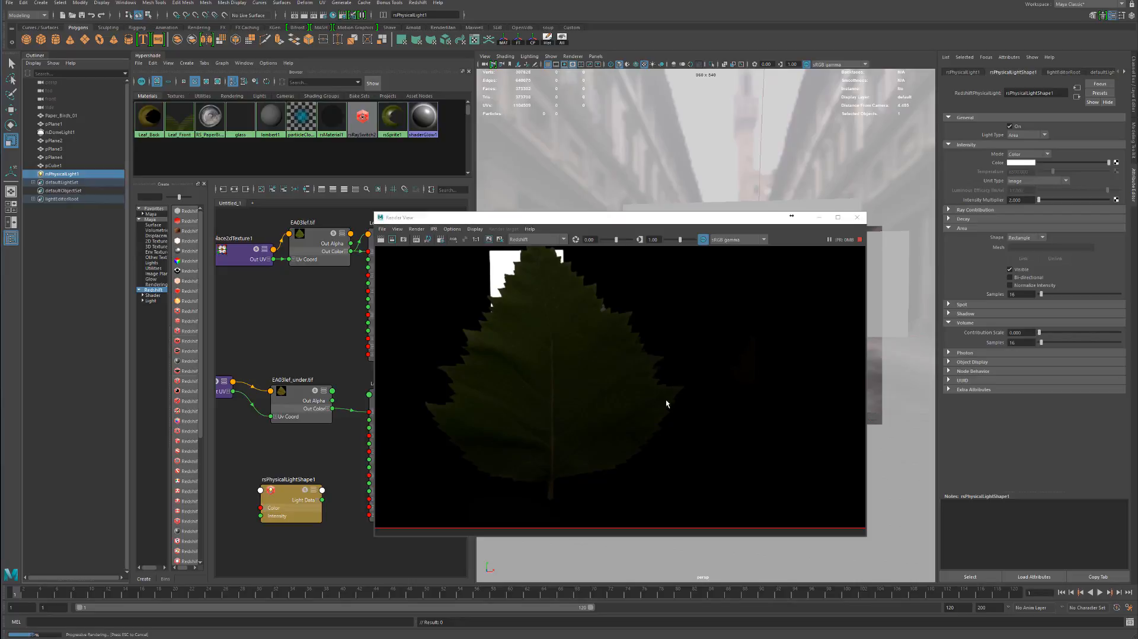
left_click(1032, 200)
type("5")
key("Return")
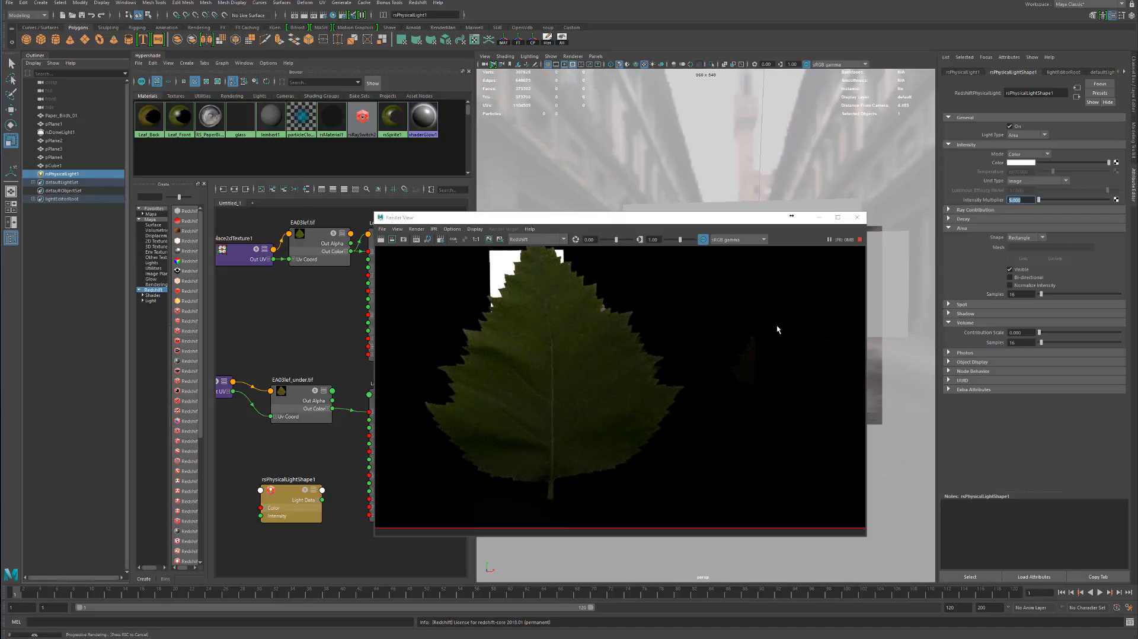
type("25")
key("Return")
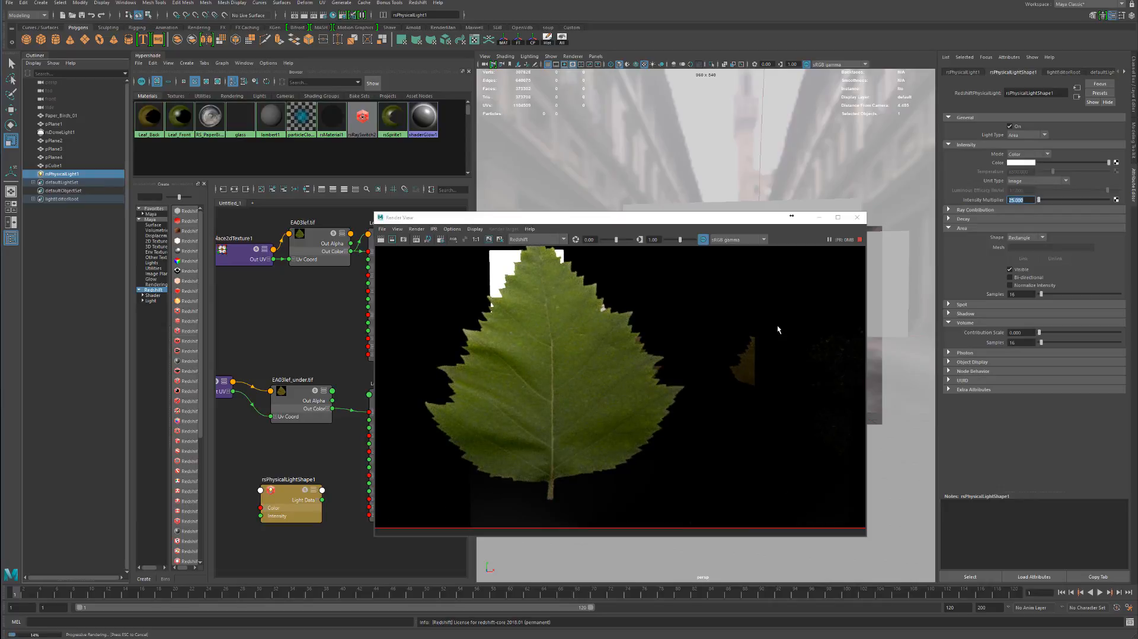
type("20")
key("Return")
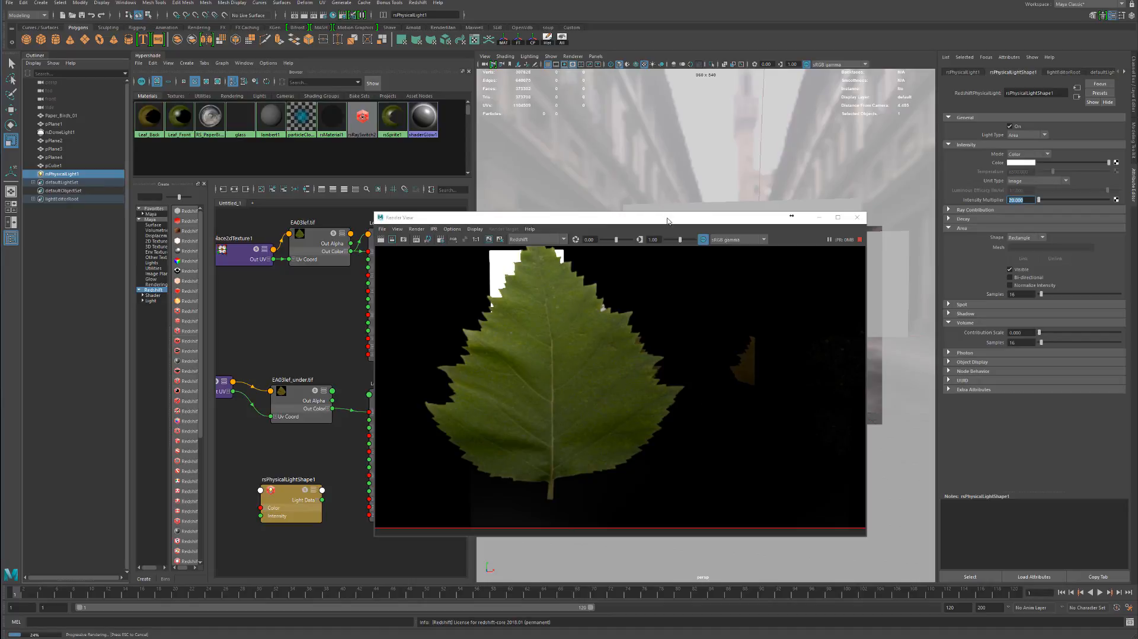
Set the physical light's intensity multiplier to 10 and frame the whole leaf in the render view
left_click_drag(663, 223, 616, 210)
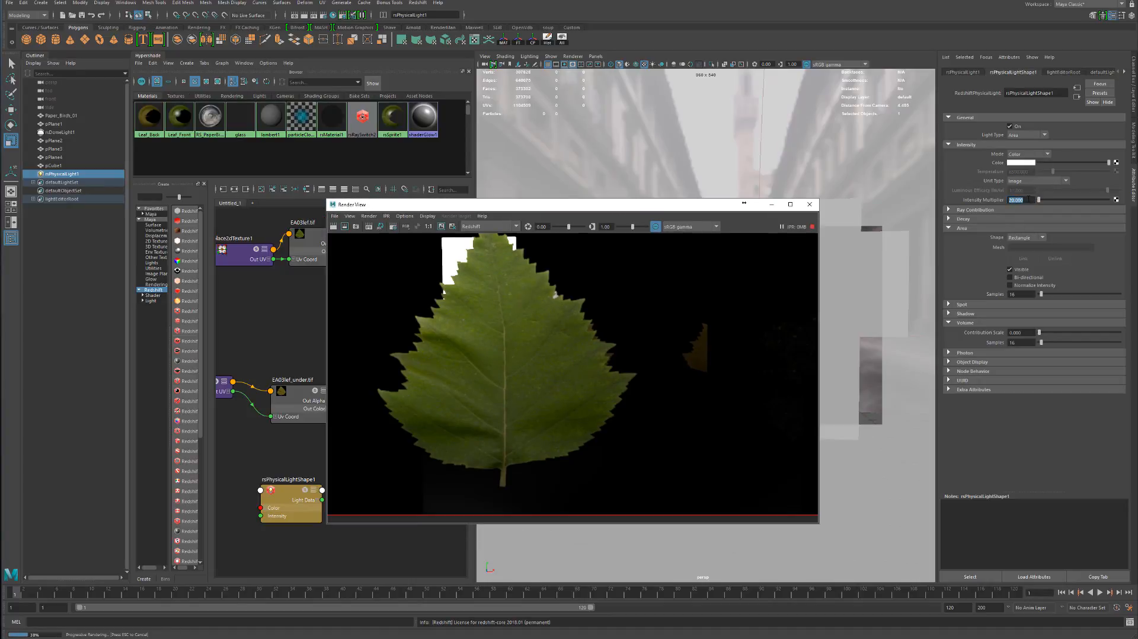
left_click_drag(1025, 203, 960, 213)
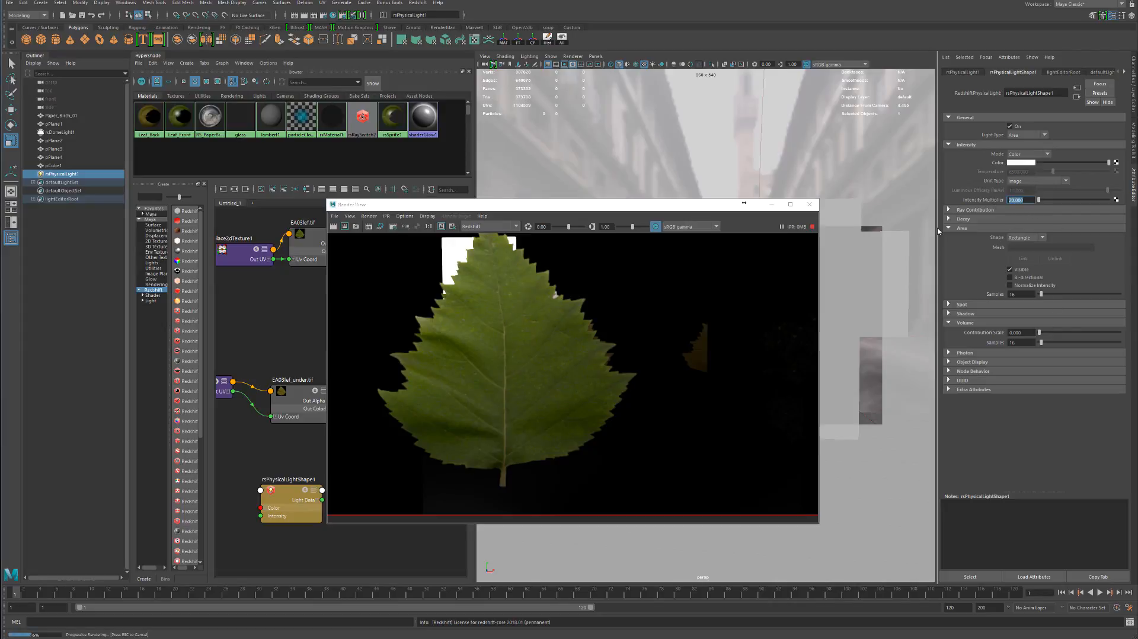
type("10")
key("Return")
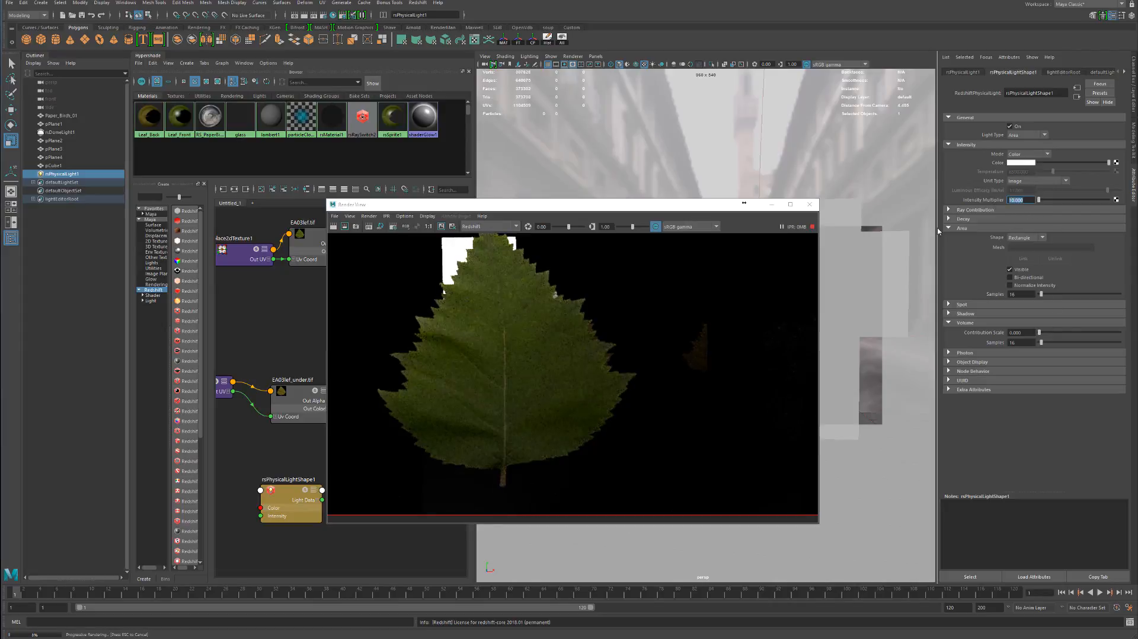
left_click_drag(598, 204, 410, 206)
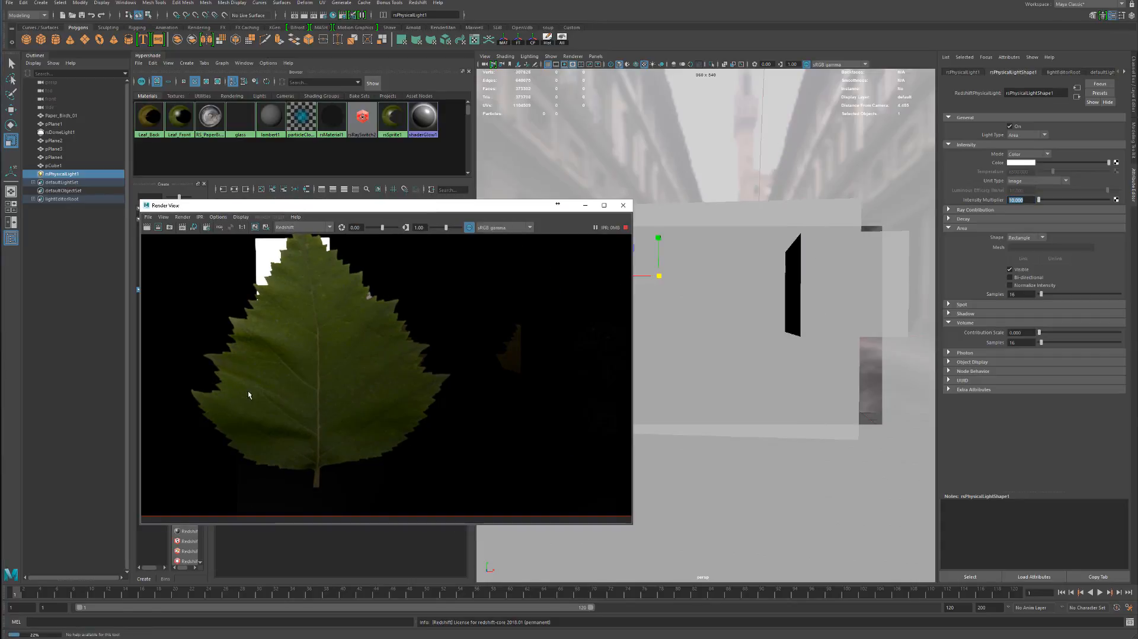
left_click_drag(431, 210, 722, 216)
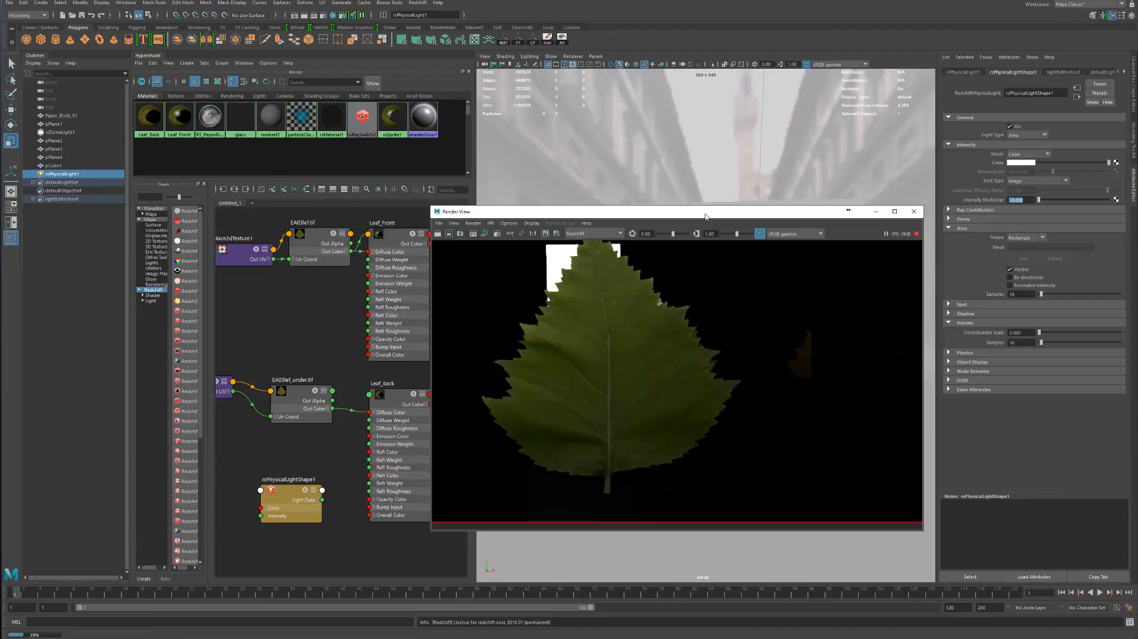
right_click_drag(761, 312, 723, 359, "alt")
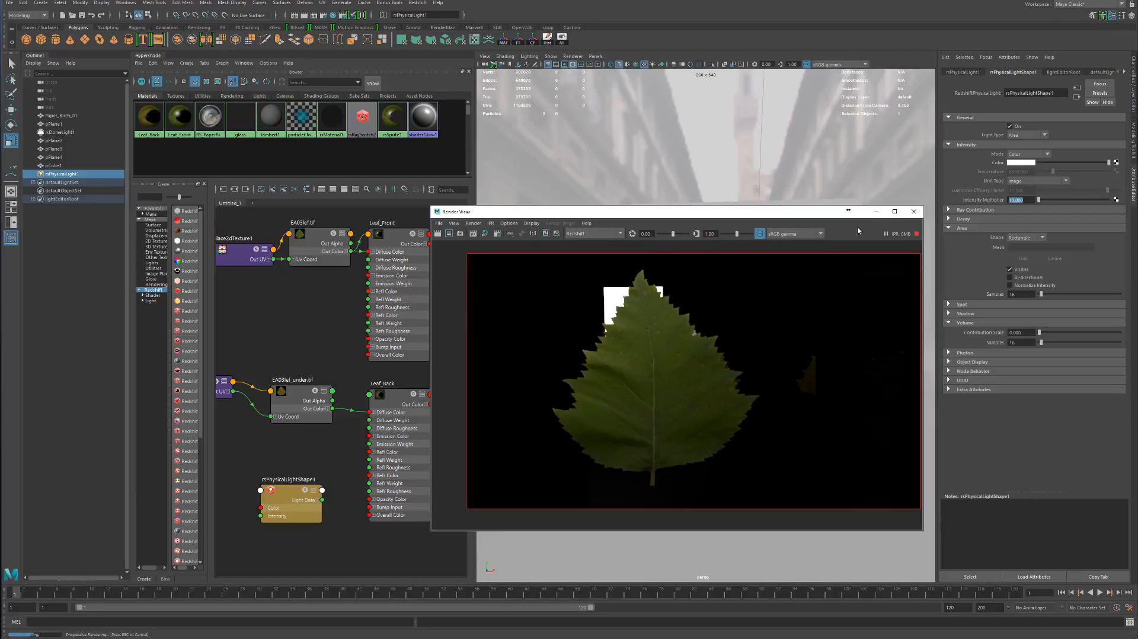
Connect the EA03lef_under.tif texture to Leaf_Back's back-lighting/translucency color and set the translucency weight to 0.5
left_click(395, 263)
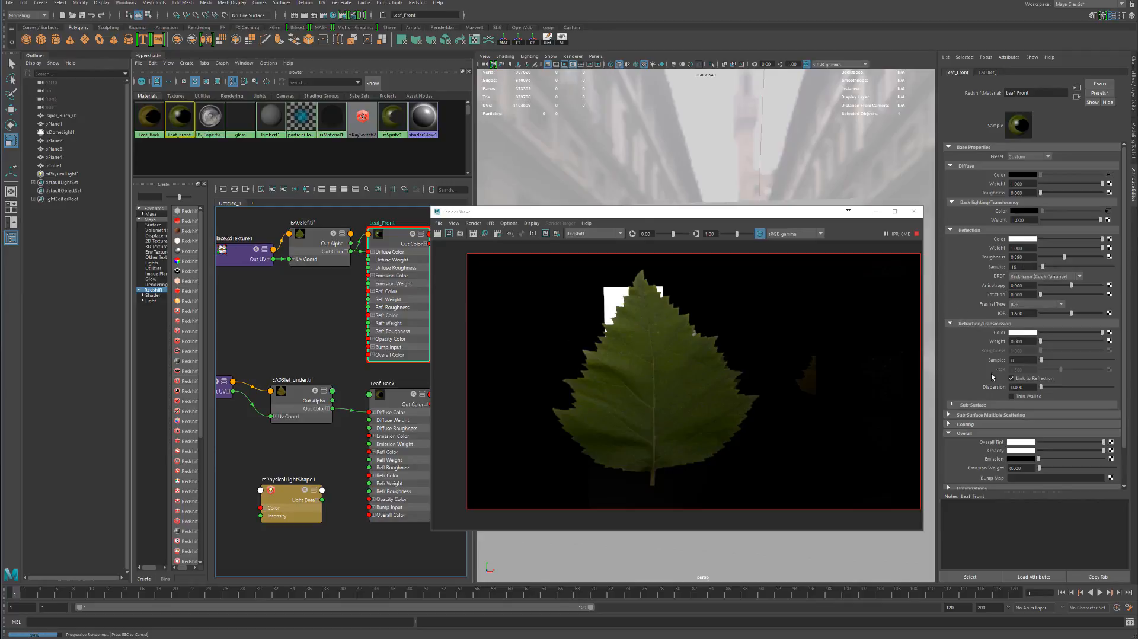
left_click(395, 417)
left_click_drag(658, 217, 650, 358)
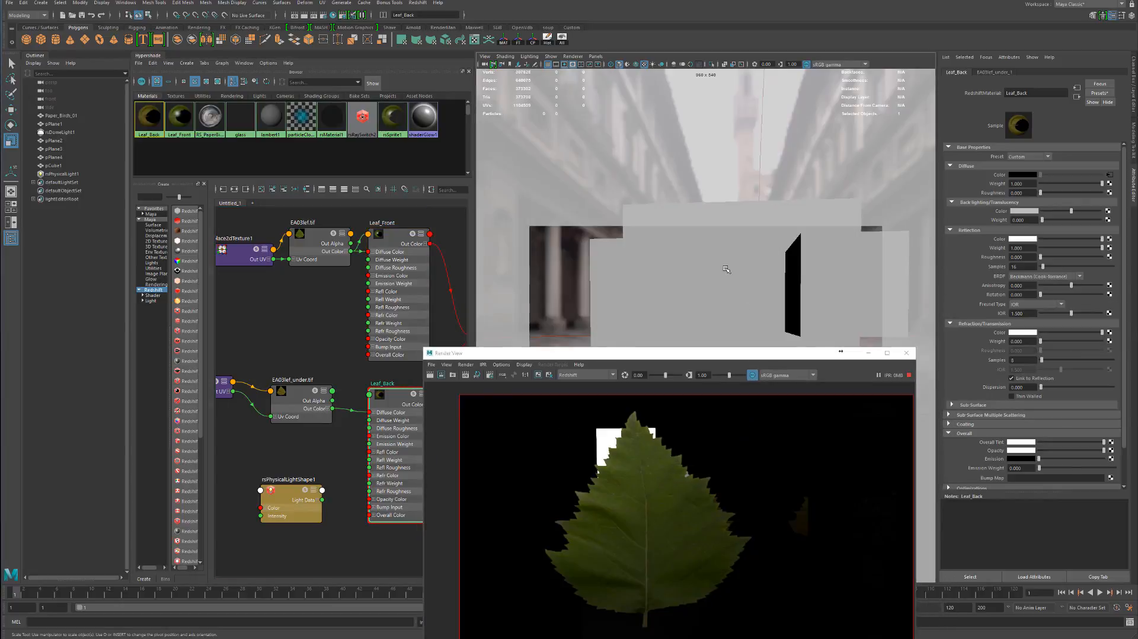
left_click_drag(737, 276, 790, 279, "alt")
scroll(785, 278, "up", 2)
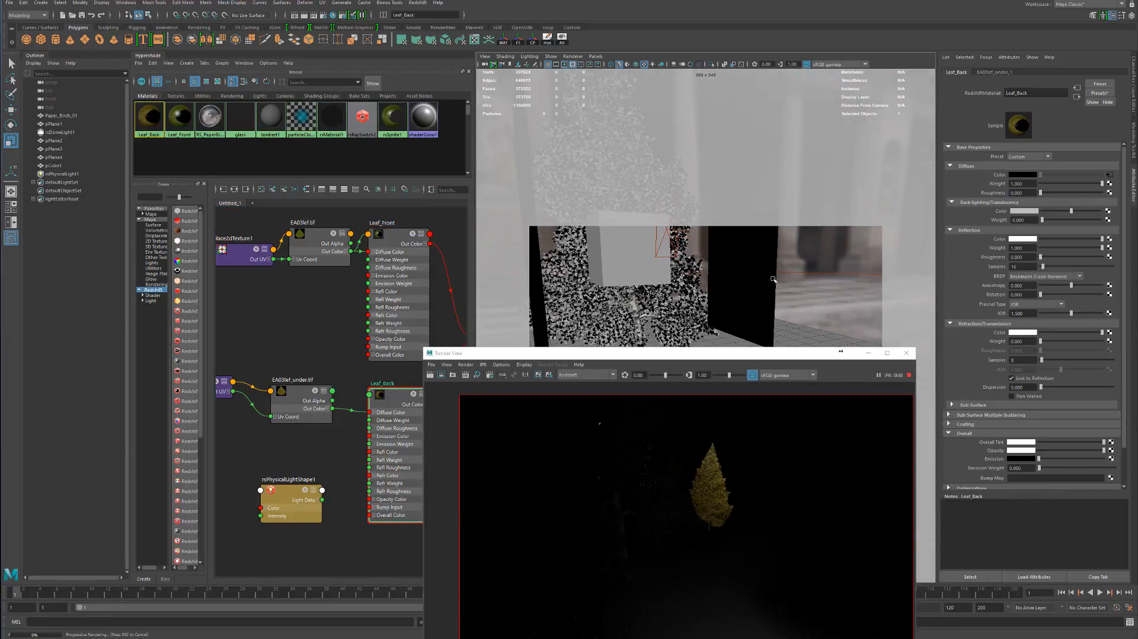
middle_click_drag(777, 277, 730, 339, "alt")
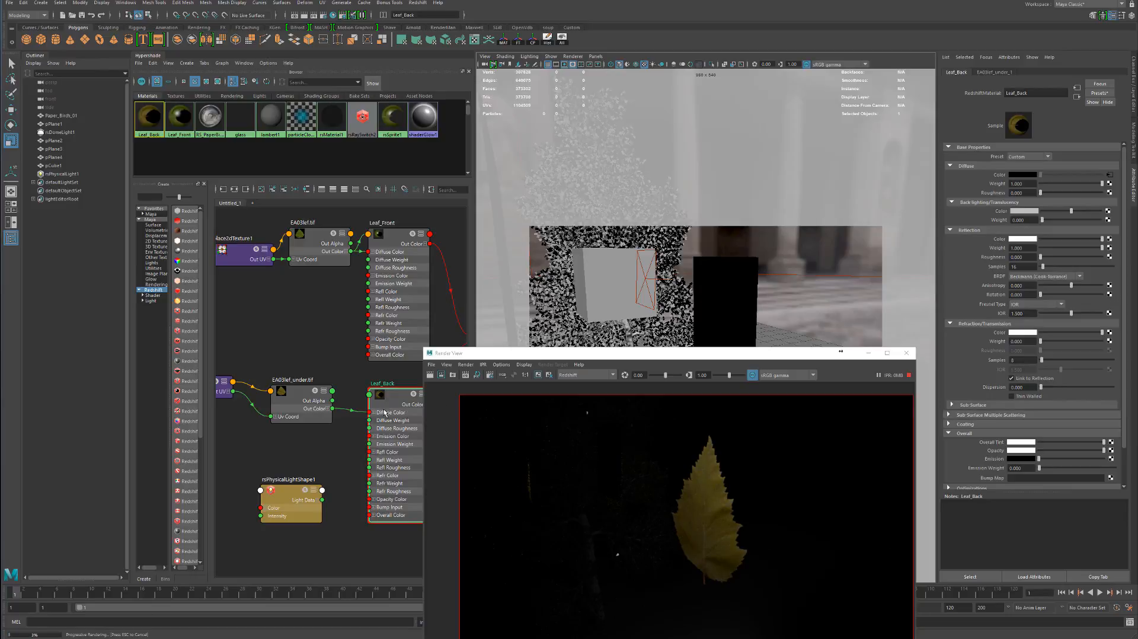
left_click_drag(386, 412, 383, 407)
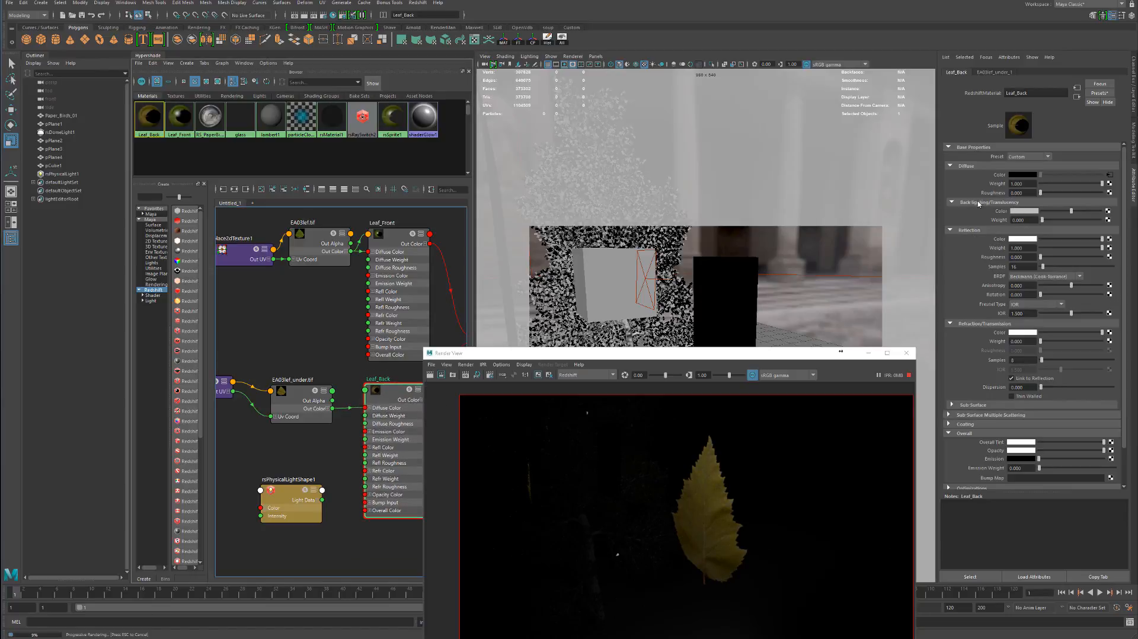
middle_click_drag(291, 410, 991, 213)
left_click_drag(1032, 221, 935, 234)
type(".5")
key("Return")
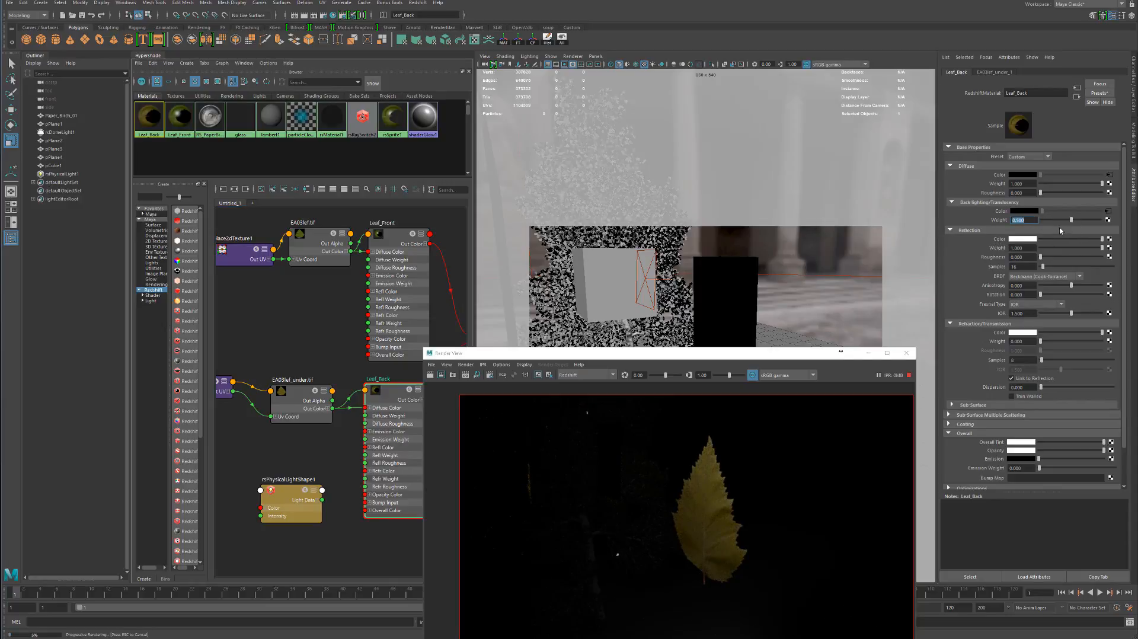
Set Leaf_Back's diffuse roughness to 0.25 and its reflection roughness to 0.75
left_click(1056, 193)
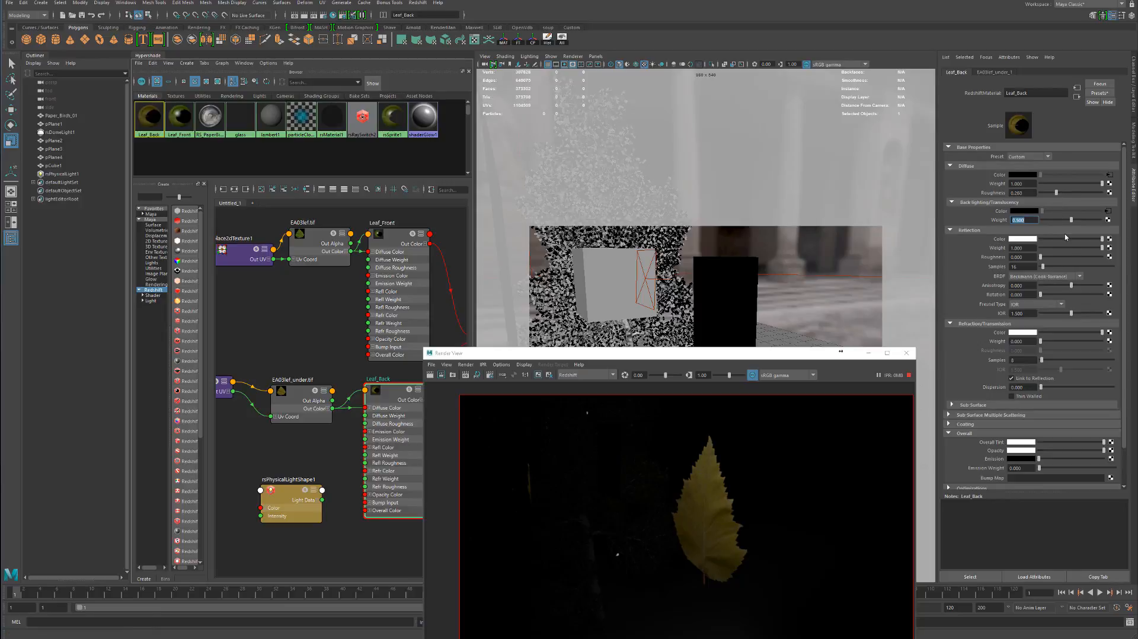
left_click(1090, 258)
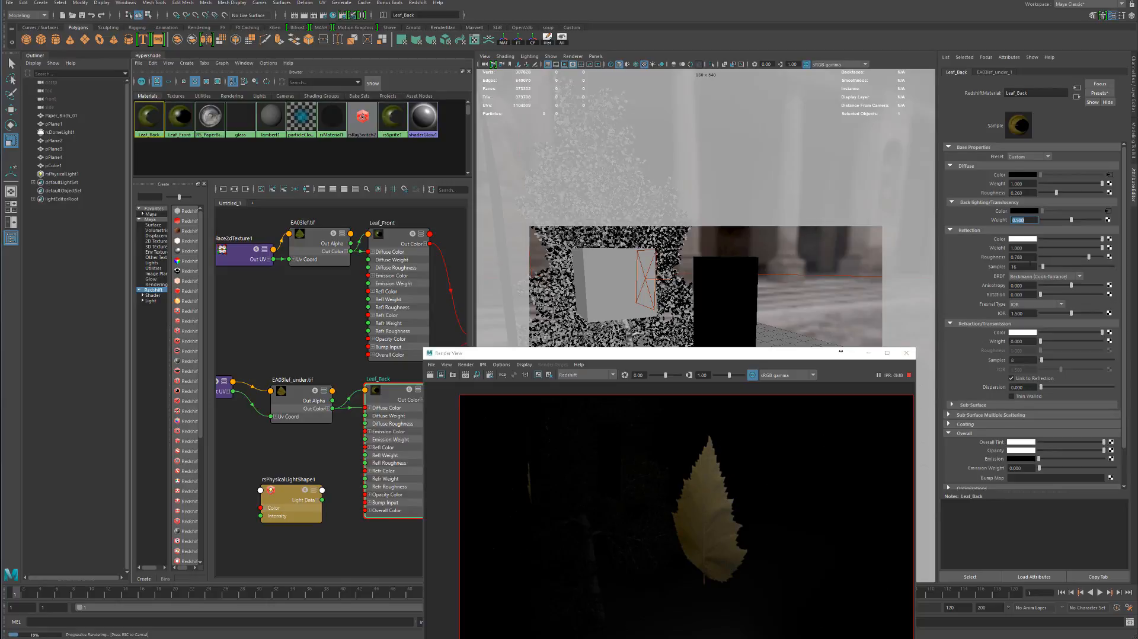
key("shift+Tab")
key("BackSpace")
type(".25")
key("Return")
left_click_drag(1028, 257, 960, 272)
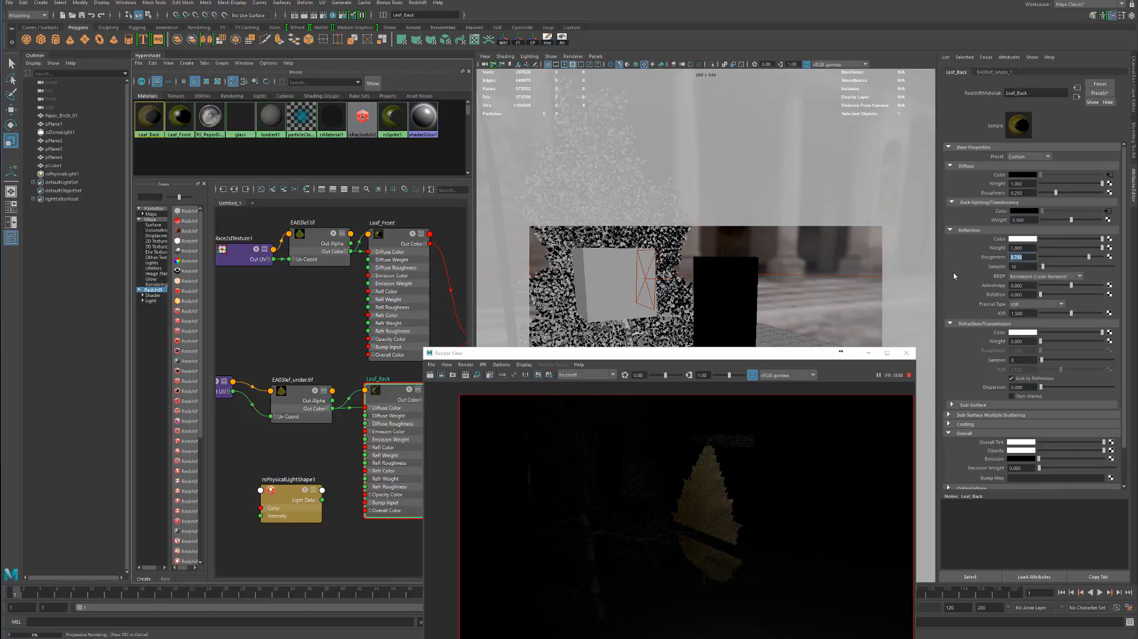
type(".75")
key("Return")
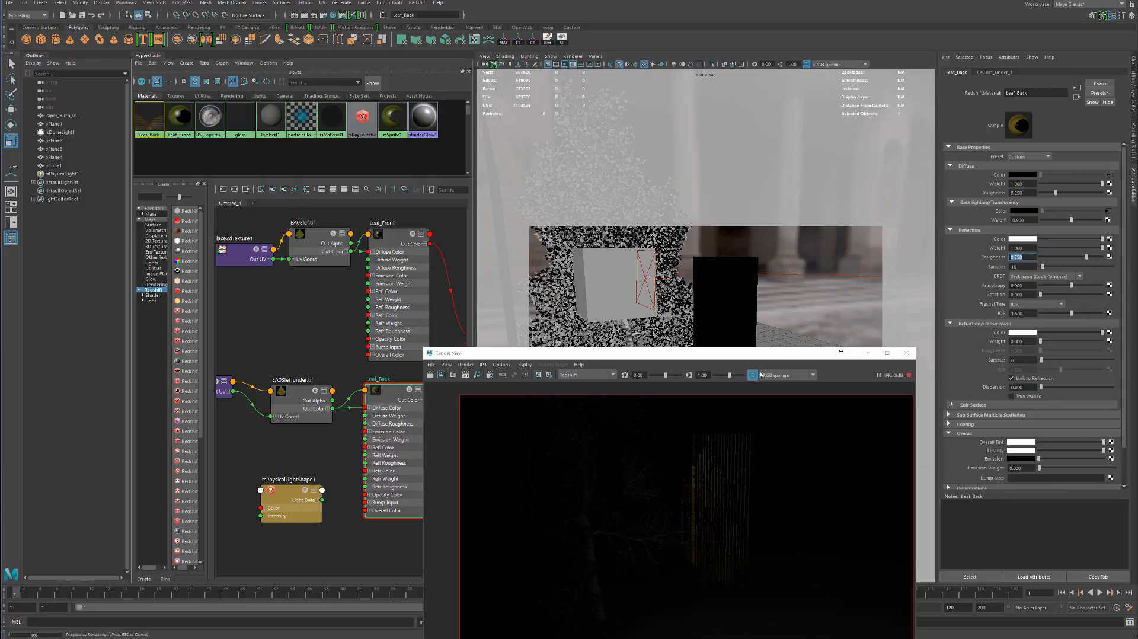
Examine the leaf planes from behind and from the front in the live render, and stop the interactive render
left_click(720, 307)
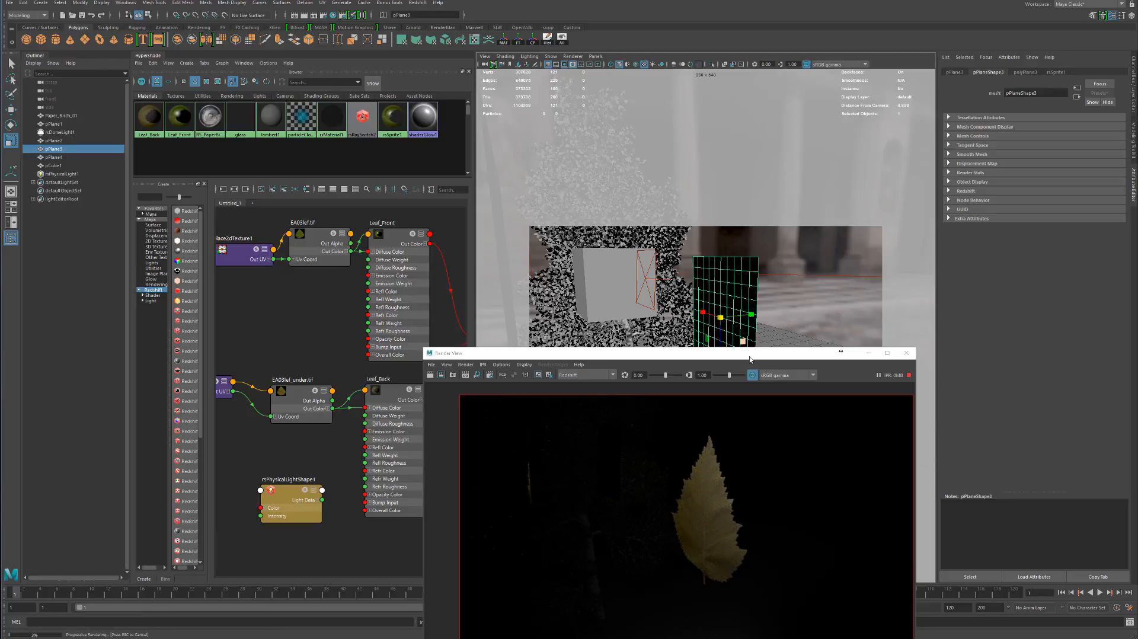
left_click_drag(749, 356, 566, 228)
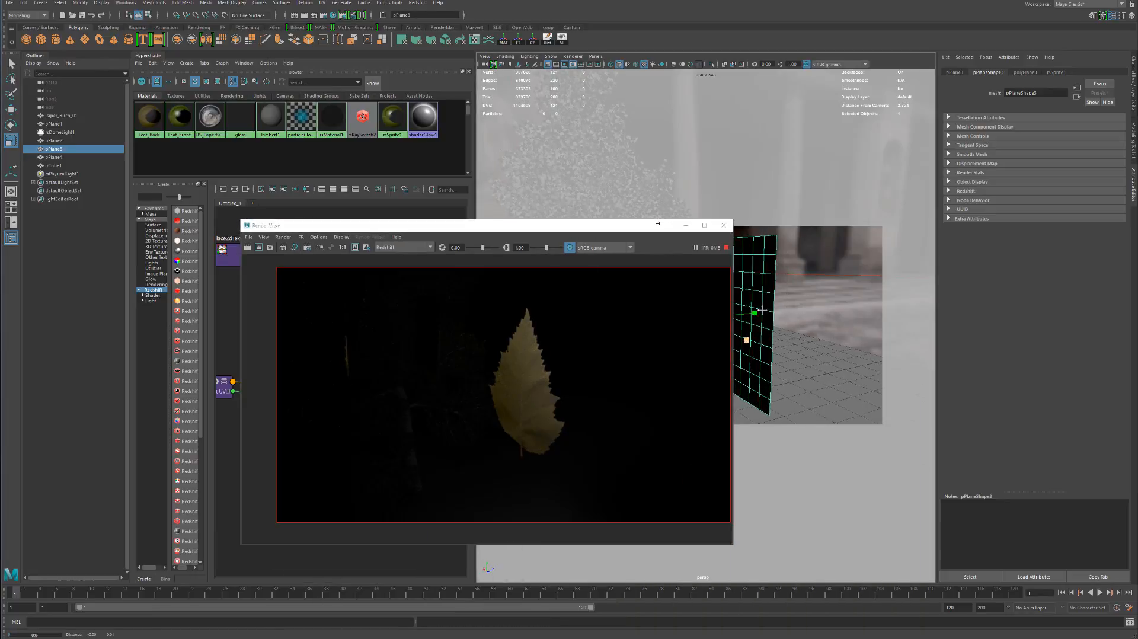
middle_click_drag(762, 310, 779, 348, "alt")
right_click_drag(806, 326, 818, 324, "alt")
mouse_move(801, 327)
left_mouse_down("alt")
mouse_move(822, 318)
mouse_move(786, 320)
mouse_move(806, 331)
left_mouse_up("alt")
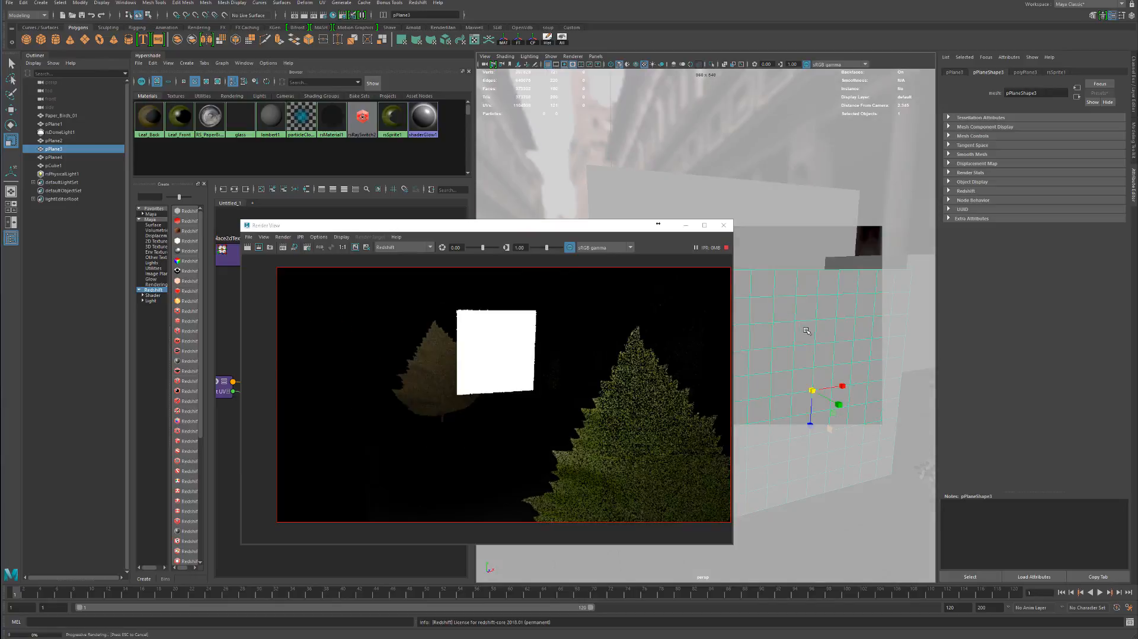
right_click_drag(810, 335, 808, 310, "alt")
middle_click_drag(807, 310, 791, 268, "alt")
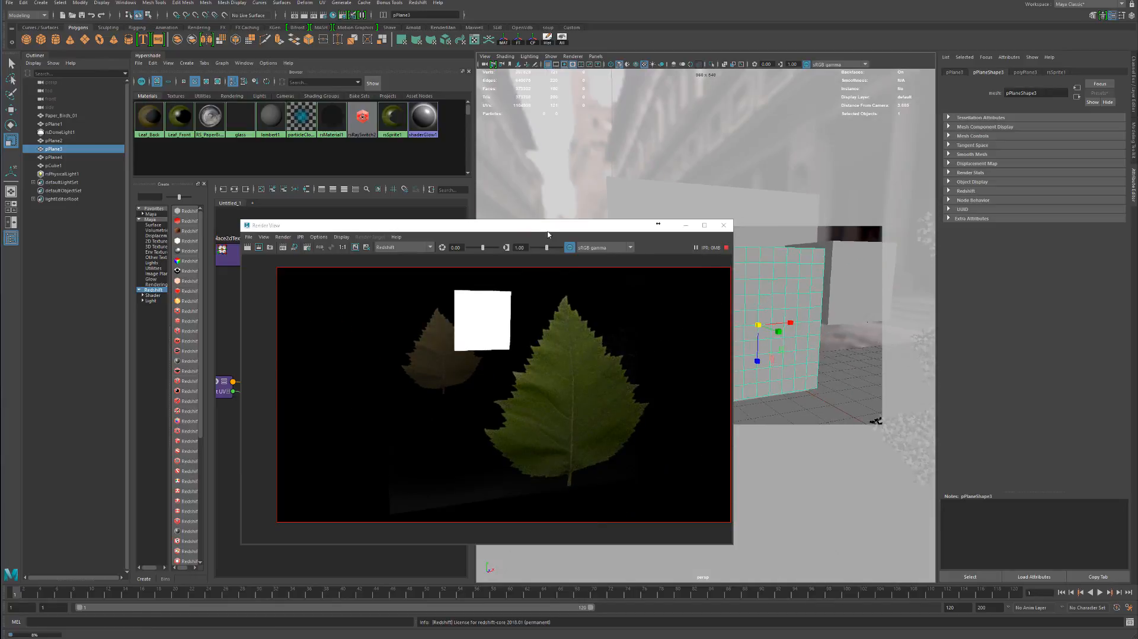
left_click_drag(542, 229, 591, 251)
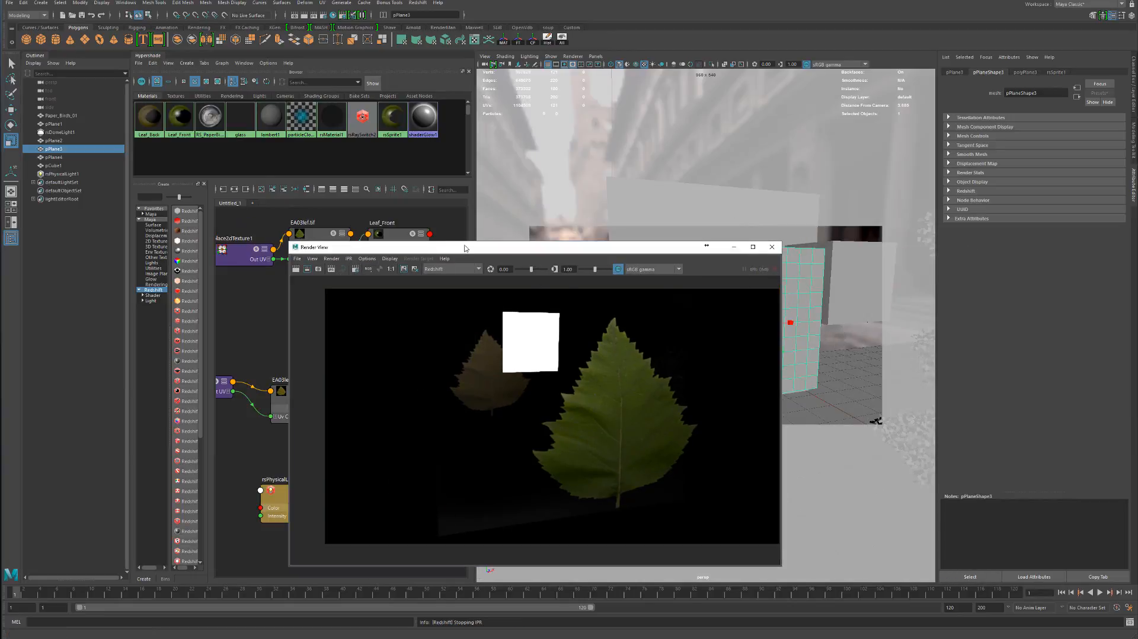
left_click_drag(507, 249, 758, 264)
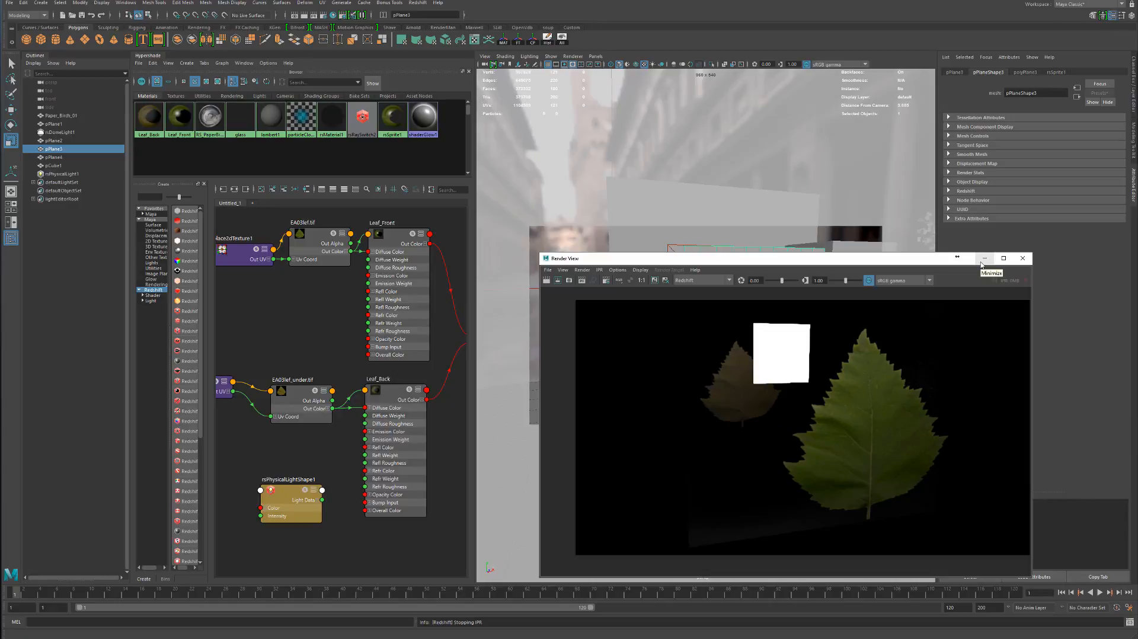
left_click_drag(911, 261, 883, 263)
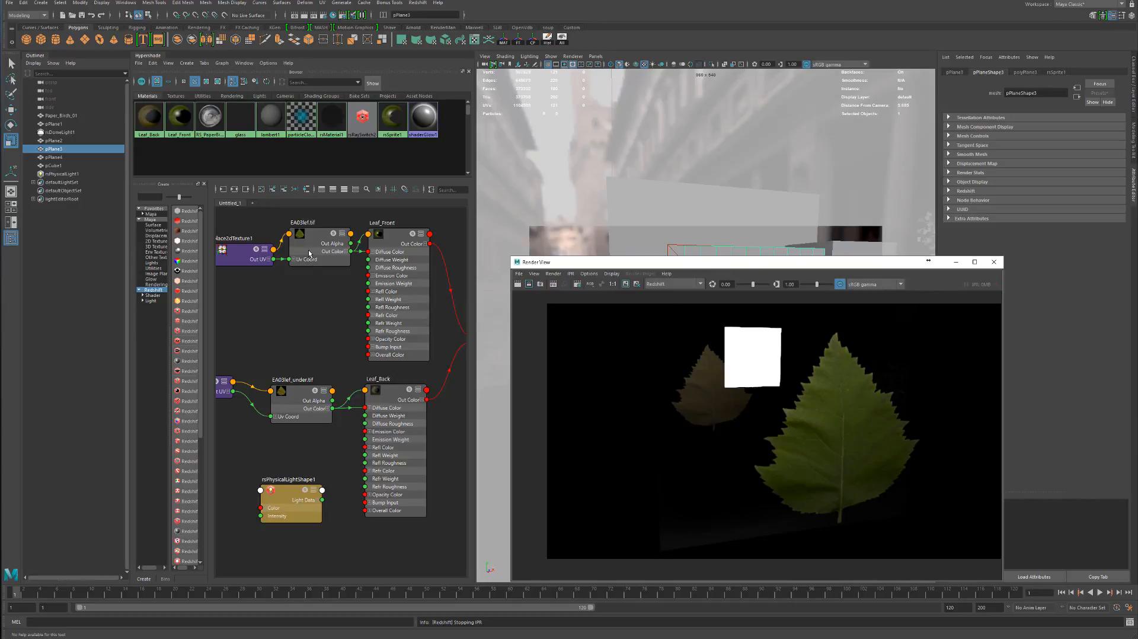
Review how the EA03lef.tif and EA03lef_under.tif textures feed the Leaf_Front and Leaf_Back materials in the node graph
left_click_drag(248, 255, 231, 253)
left_click_drag(318, 252, 305, 255)
scroll(389, 341, "down", 4)
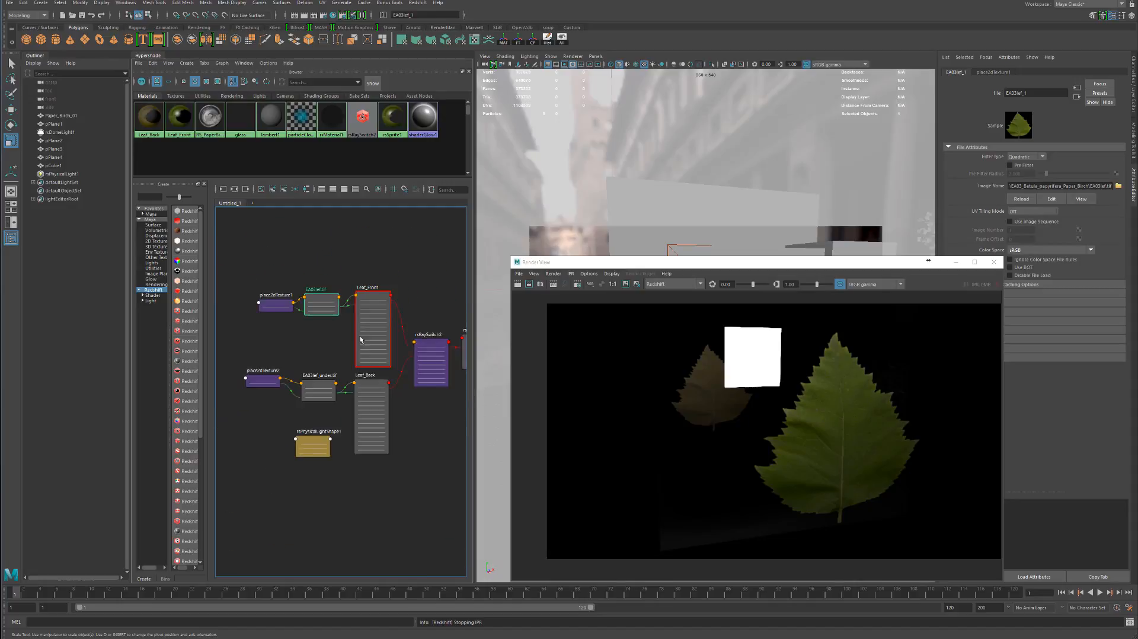
scroll(397, 355, "up", 2)
scroll(261, 343, "up", 5)
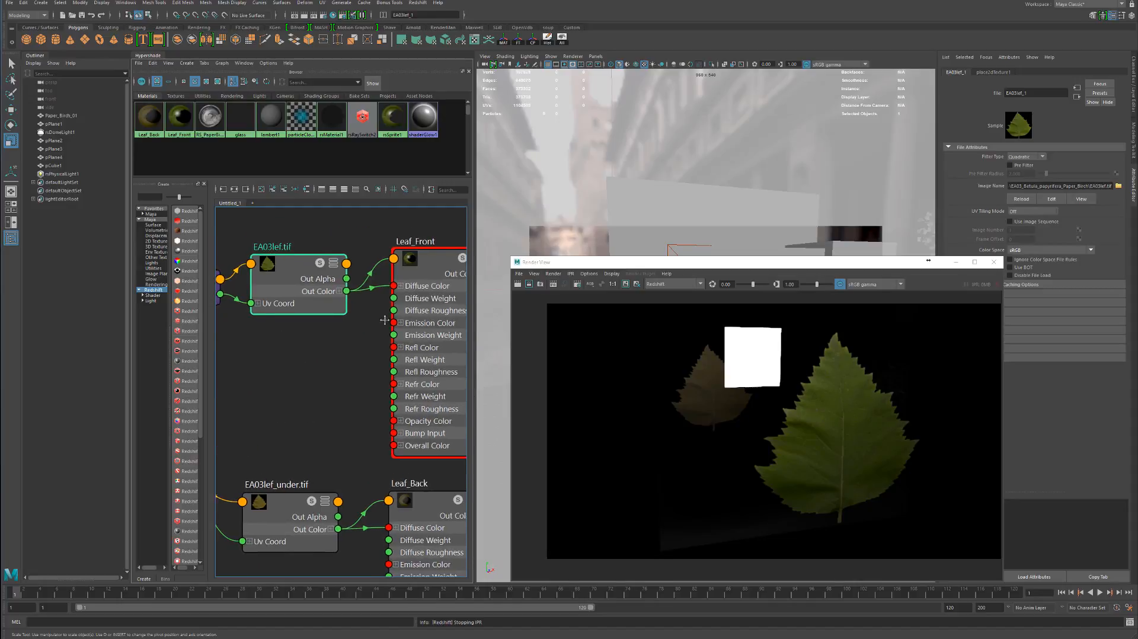
middle_click_drag(443, 332, 370, 267, "alt")
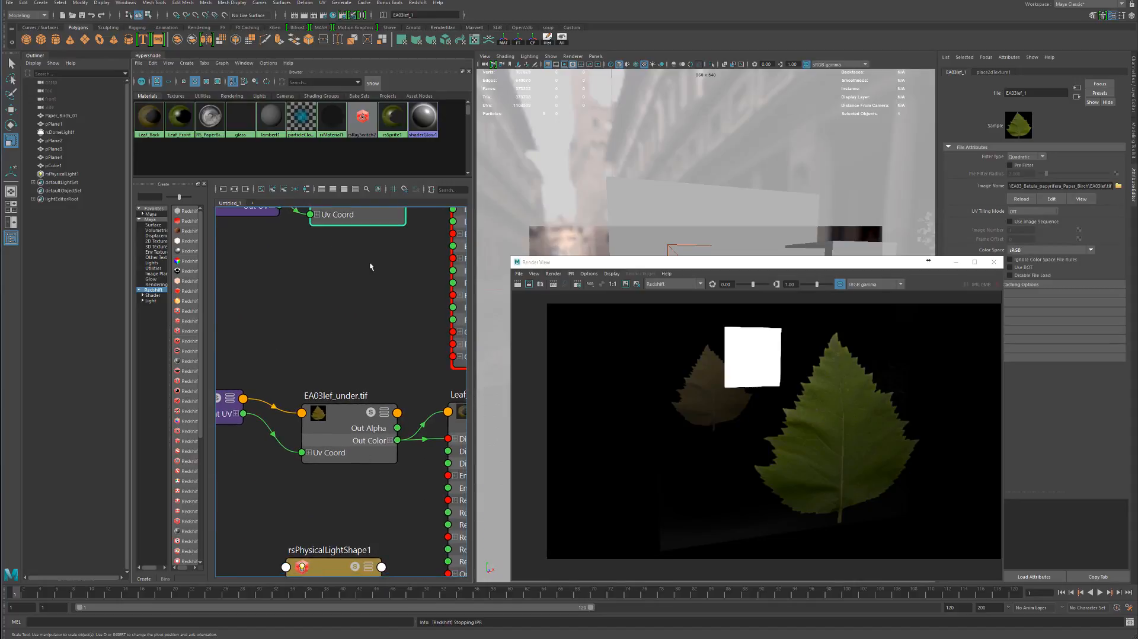
middle_click_drag(363, 320, 218, 434, "alt")
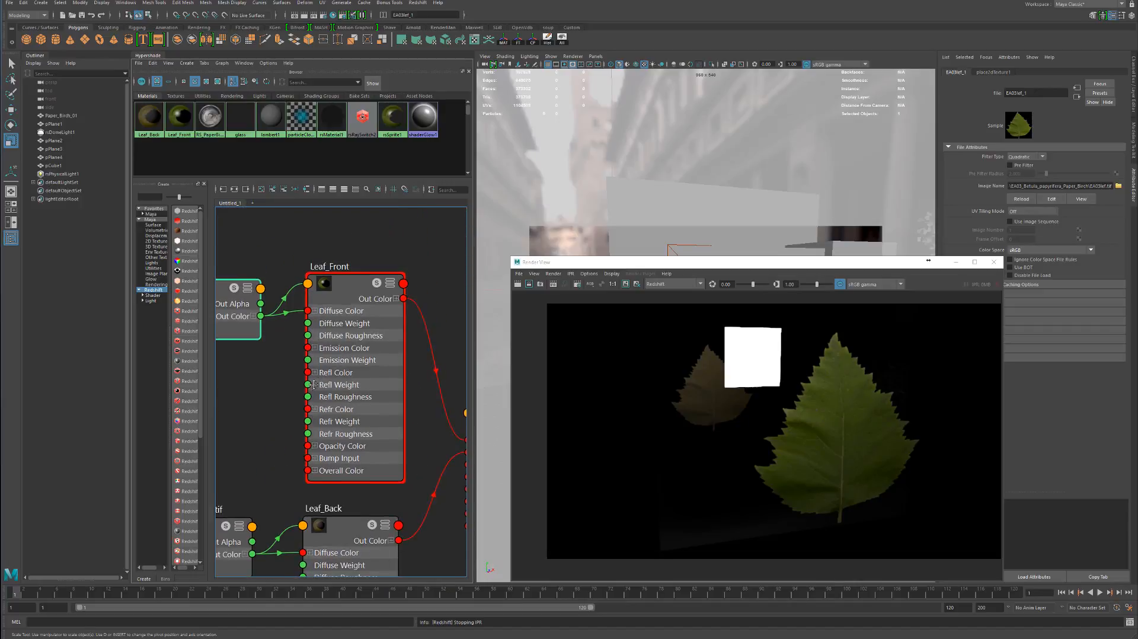
mouse_move(345, 310)
left_mouse_down()
mouse_move(324, 288)
mouse_move(349, 311)
left_mouse_up()
scroll(350, 311, "down", 4)
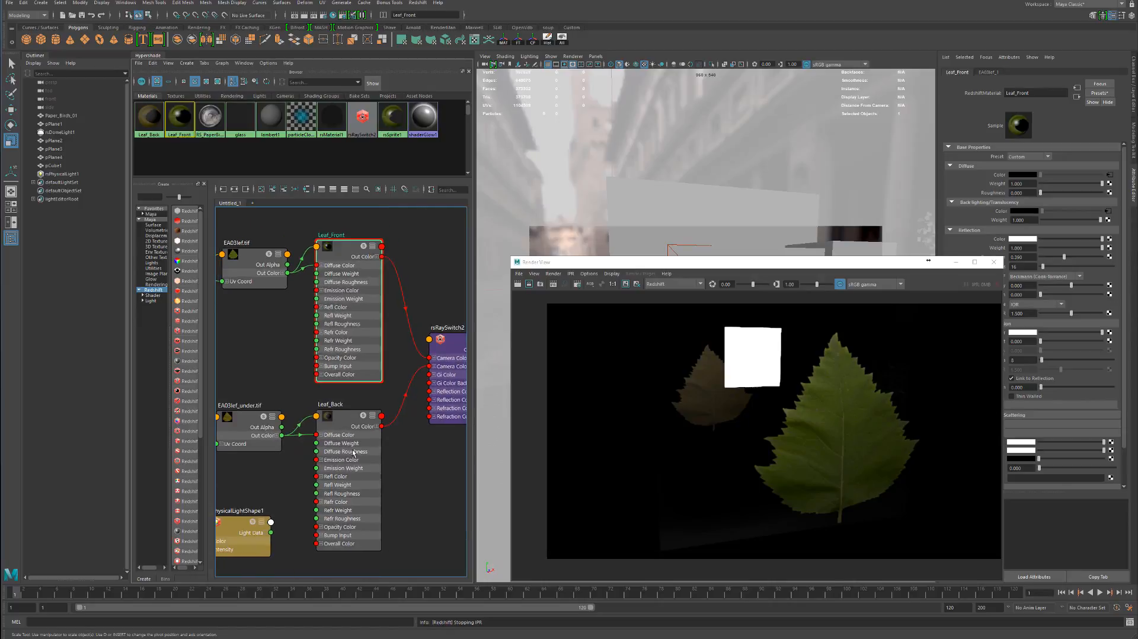
left_click_drag(355, 452, 349, 458)
Follow the material chain through rsRaySwitch2 and rsSprite1 to the leaf shading group, checking each node's attributes
middle_click_drag(407, 343, 329, 361, "alt")
left_click_drag(325, 372, 329, 360)
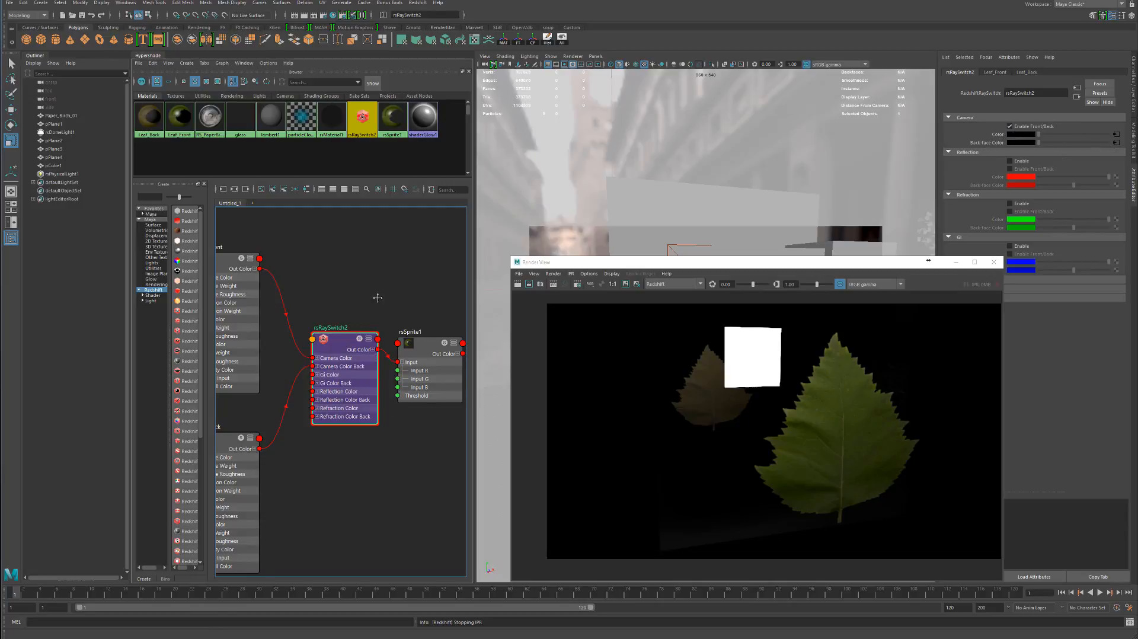
middle_click_drag(377, 297, 235, 298, "alt")
left_click(269, 355)
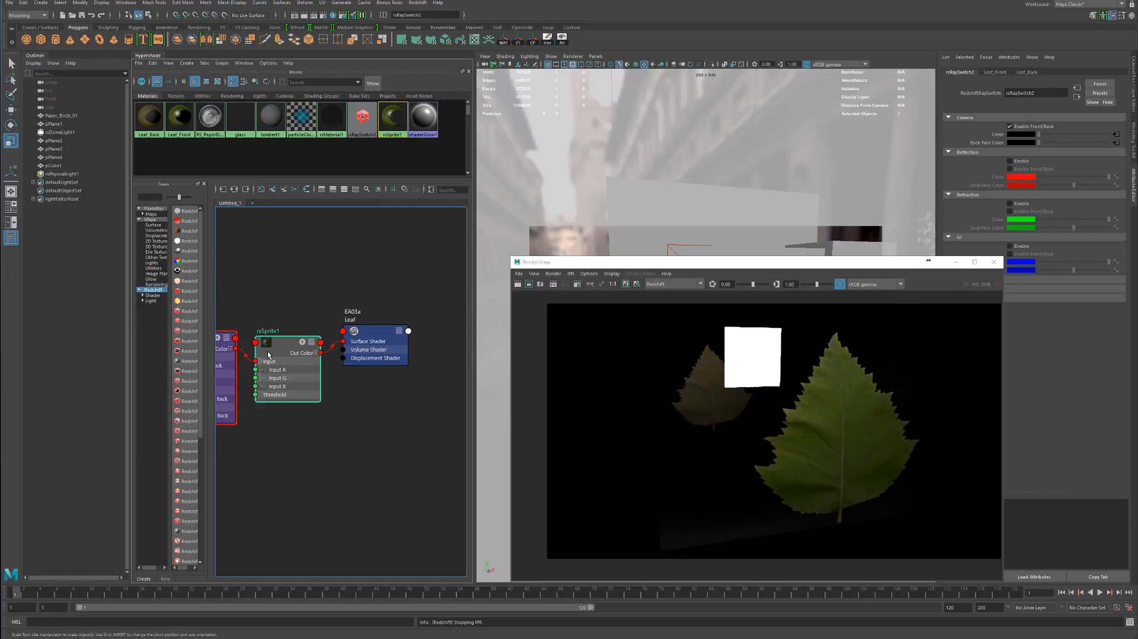
left_click_drag(268, 354, 270, 336)
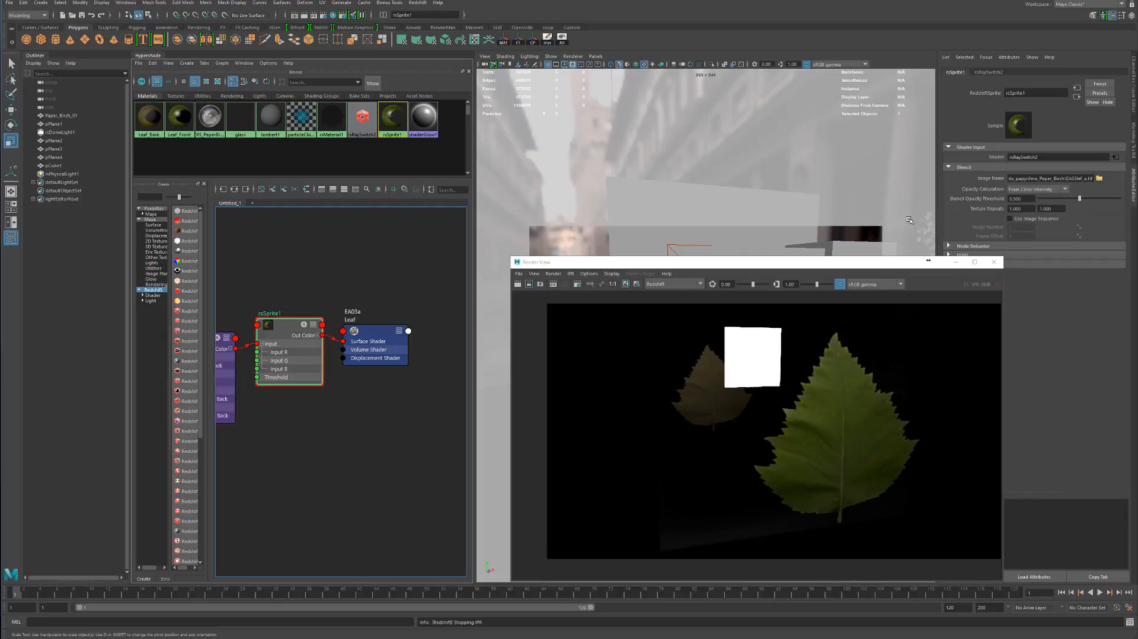
left_click_drag(359, 341, 367, 336)
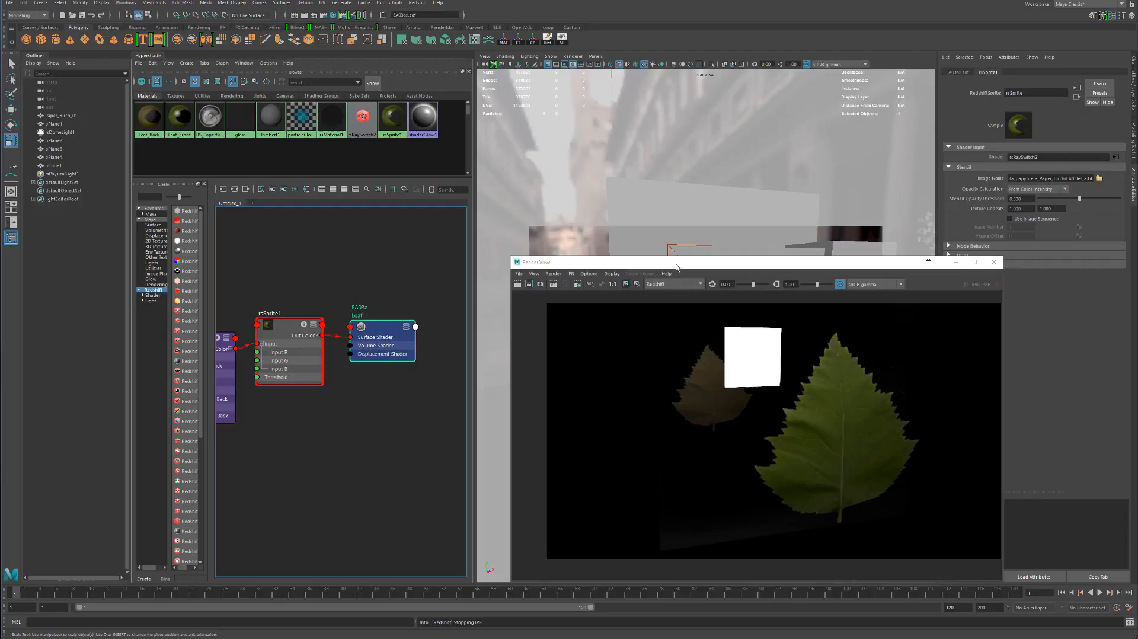
Turn the dome light rsDomeLight1 back on and restart the interactive render
left_click_drag(680, 265, 639, 240)
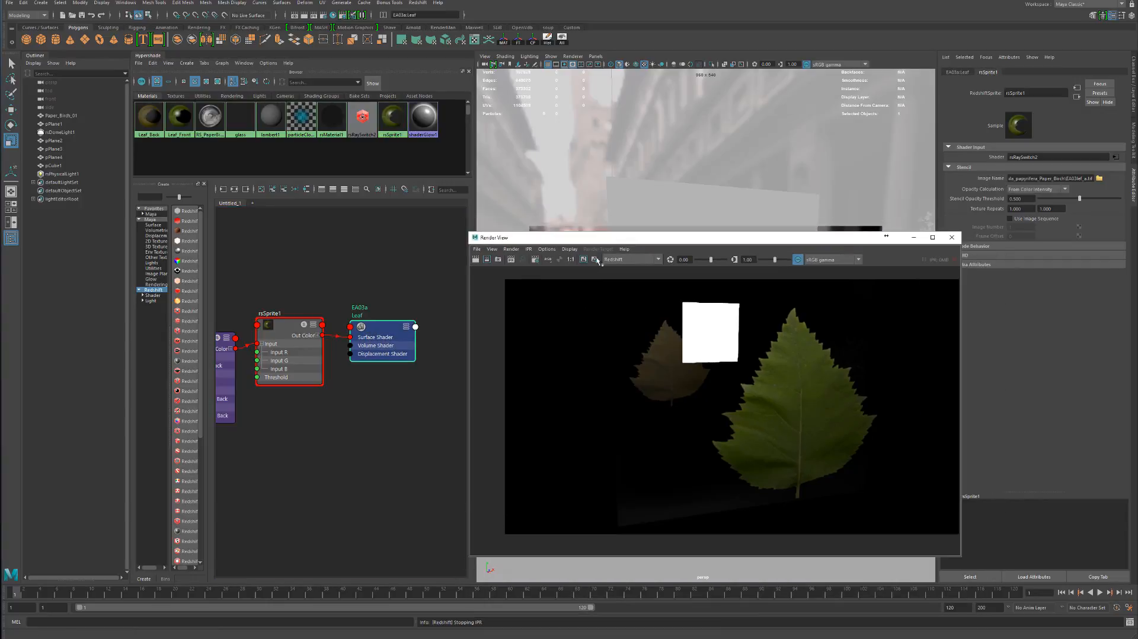
left_click(60, 132)
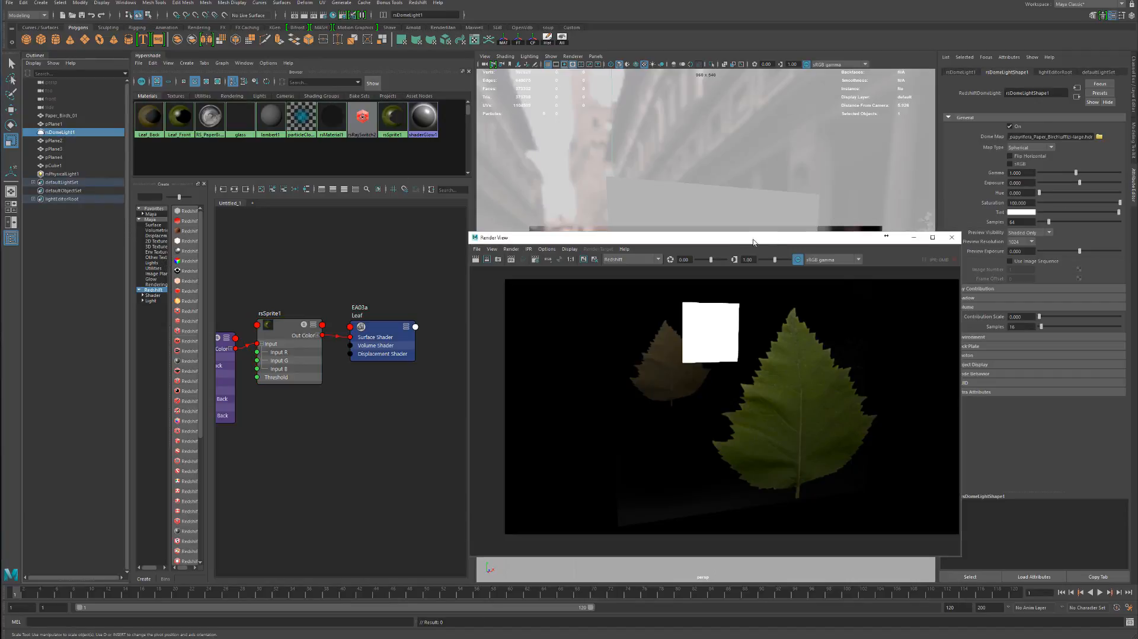
left_click_drag(773, 241, 467, 236)
left_click(396, 245)
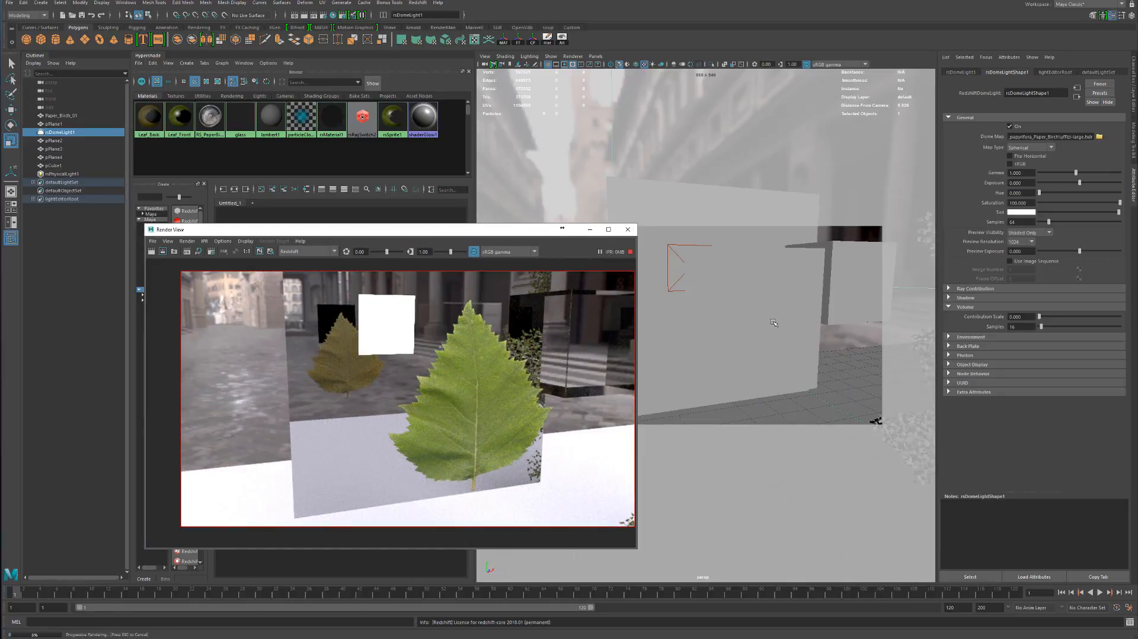
Hide the test objects pPlane4, pCube1 and pPlane3 and the Paper_Birch_01 tree
middle_click_drag(800, 306, 747, 311, "alt")
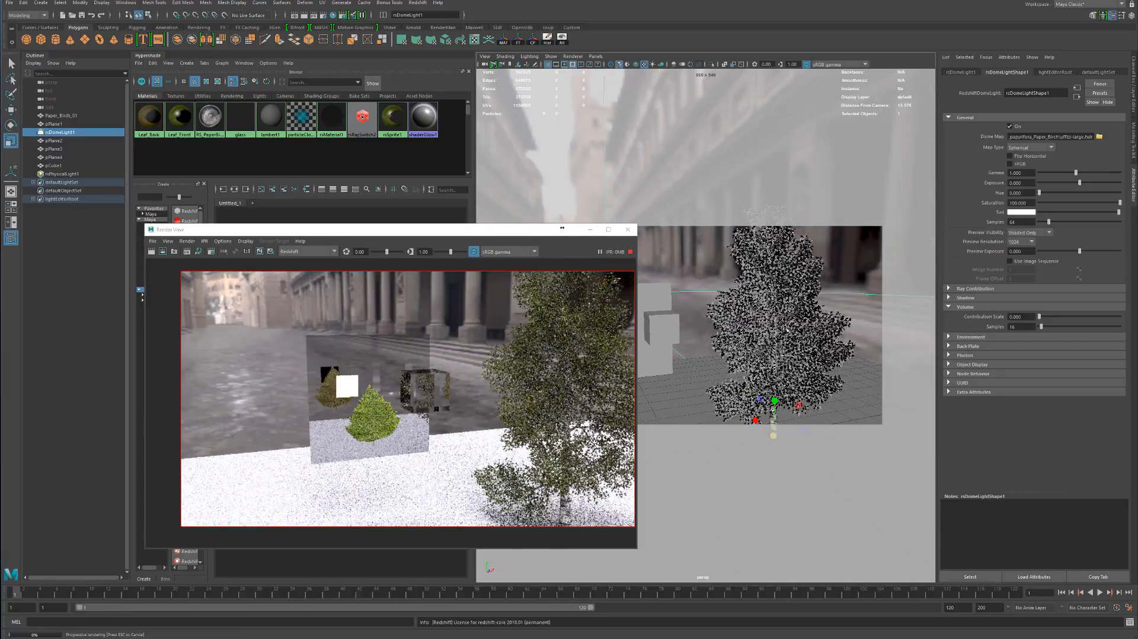
left_click_drag(747, 311, 647, 310, "alt")
middle_click_drag(647, 310, 701, 285, "alt")
left_click(715, 306)
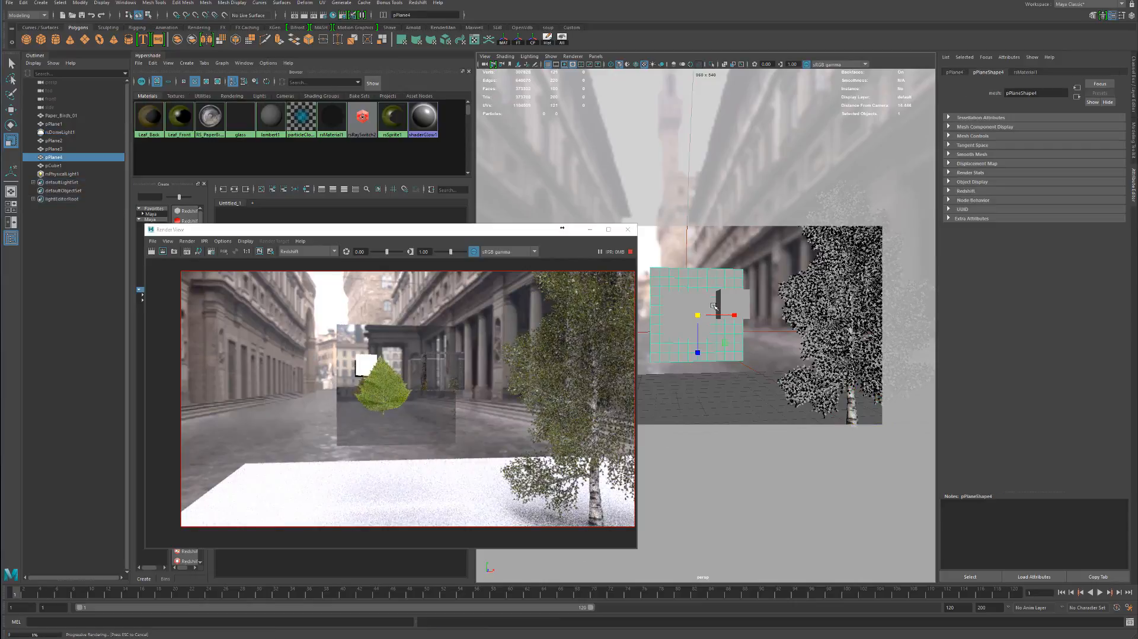
key("ctrl+h")
left_click(690, 309)
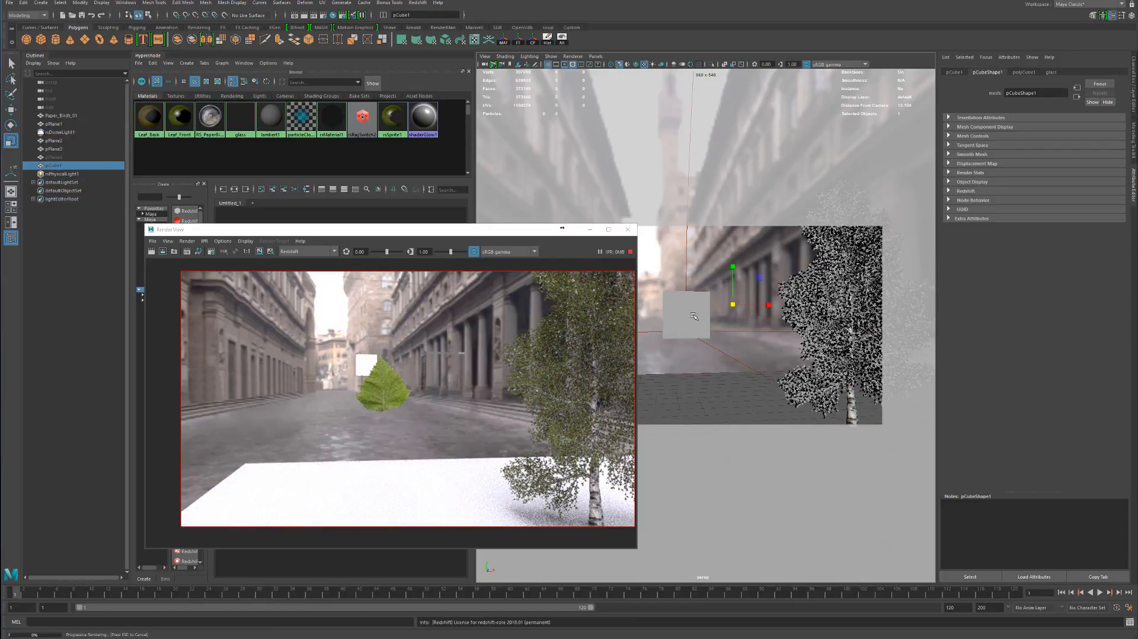
key("ctrl+h")
left_click(687, 311)
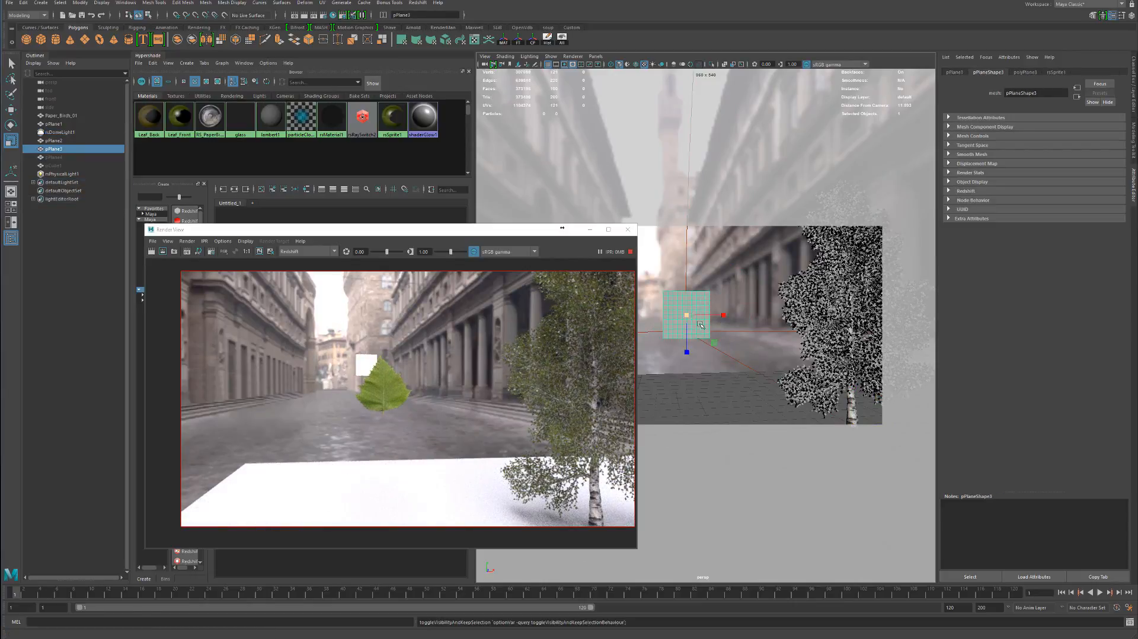
key("ctrl+h")
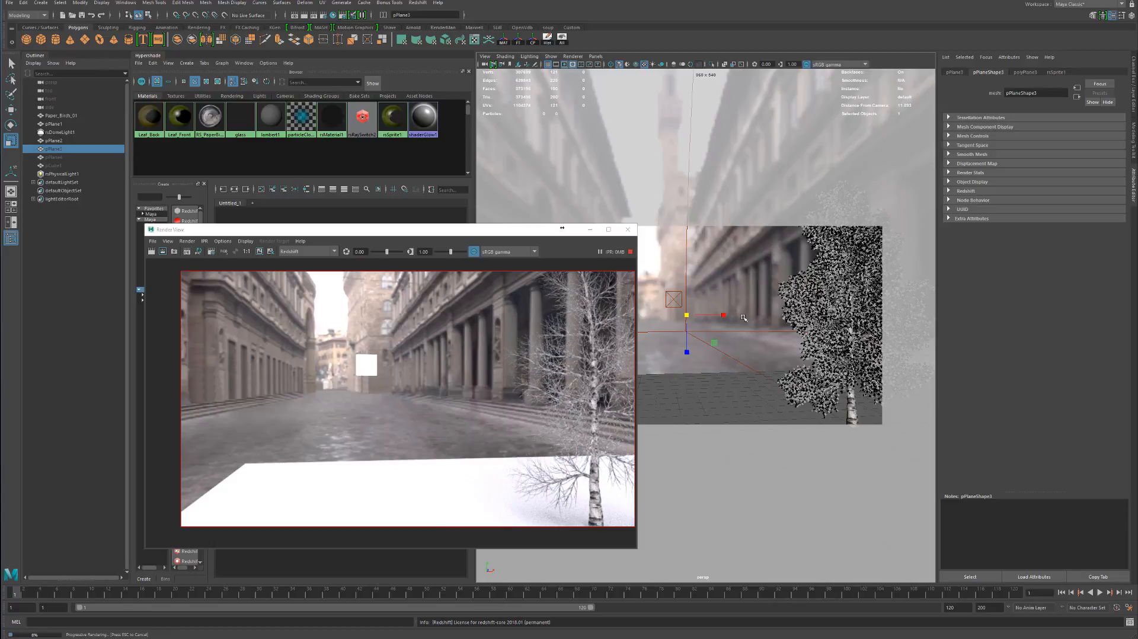
left_click(818, 304)
key("h")
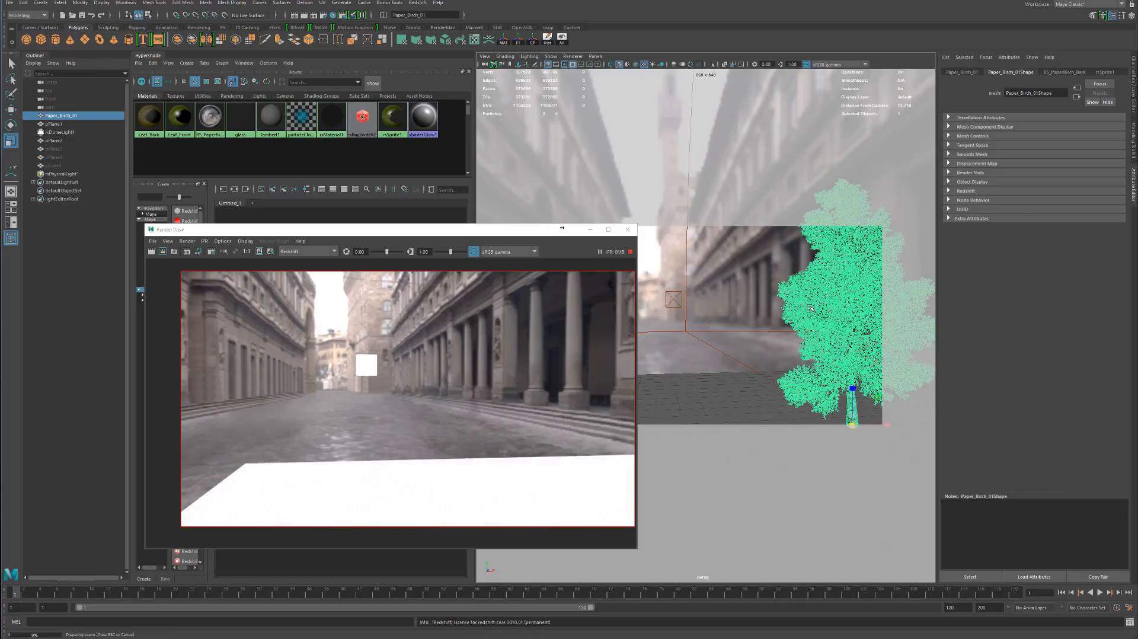
Move the area light rsPhysicalLight1 in close behind the birch tree and raise it beside the crown
middle_click_drag(810, 307, 790, 317, "alt")
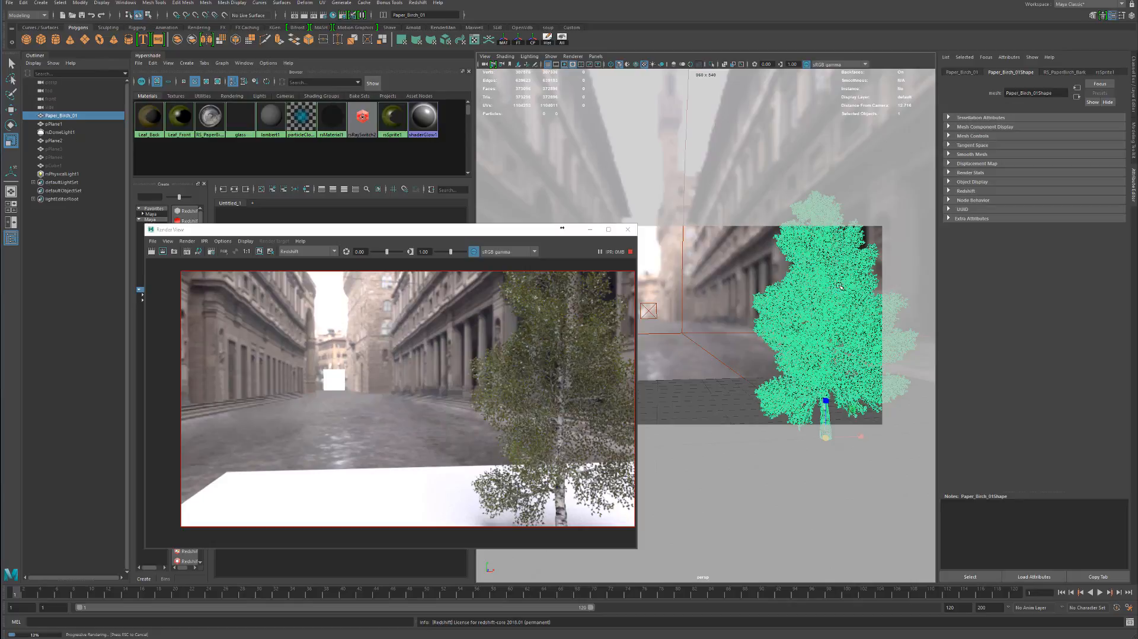
left_click(651, 313)
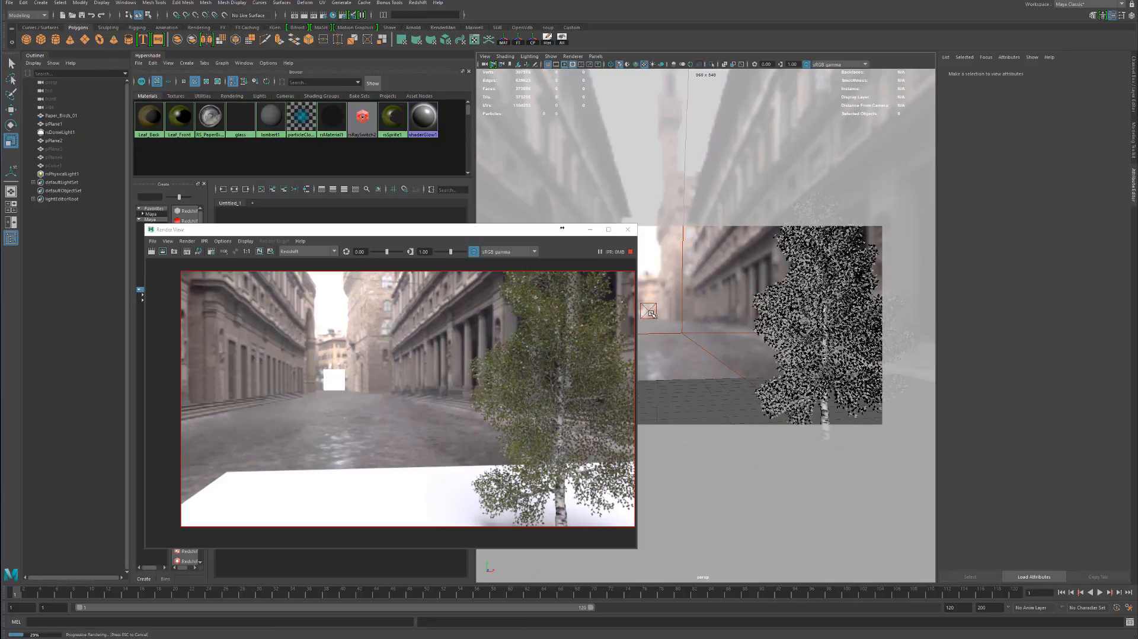
left_click(649, 310)
key("w")
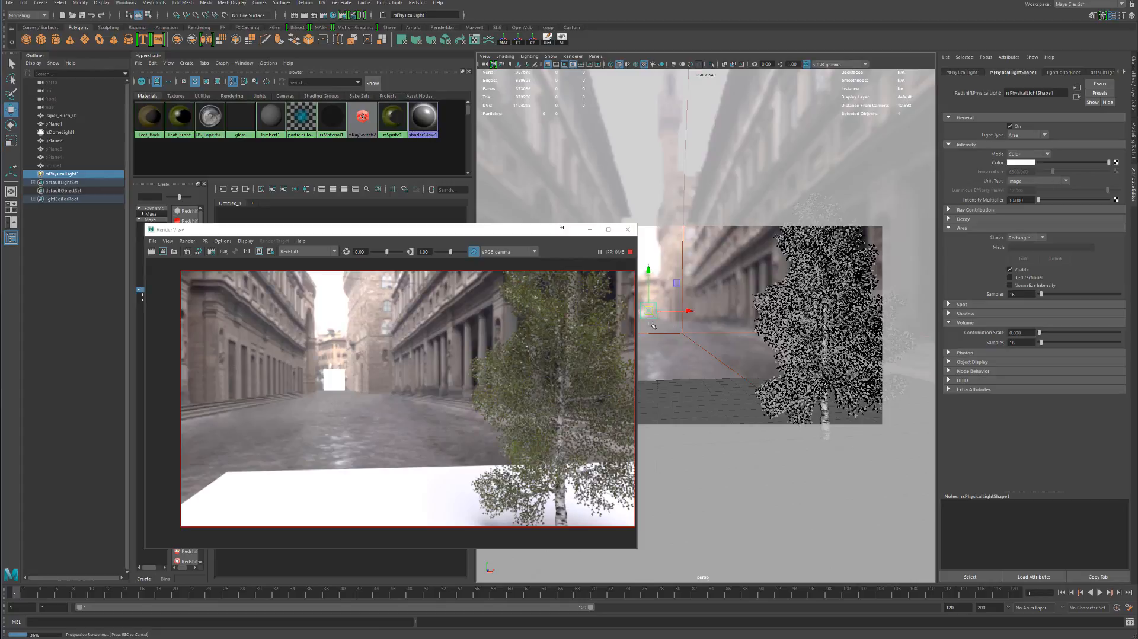
left_click_drag(686, 311, 847, 356)
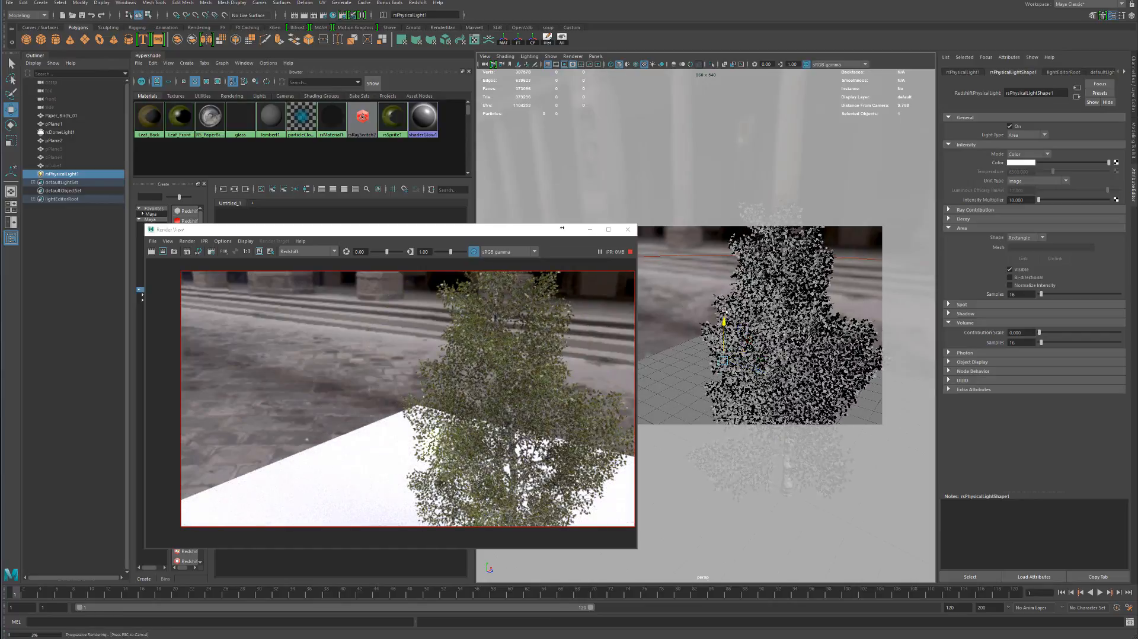
left_click_drag(724, 322, 725, 252)
left_click_drag(829, 307, 771, 284, "alt")
middle_click_drag(771, 284, 685, 256, "alt")
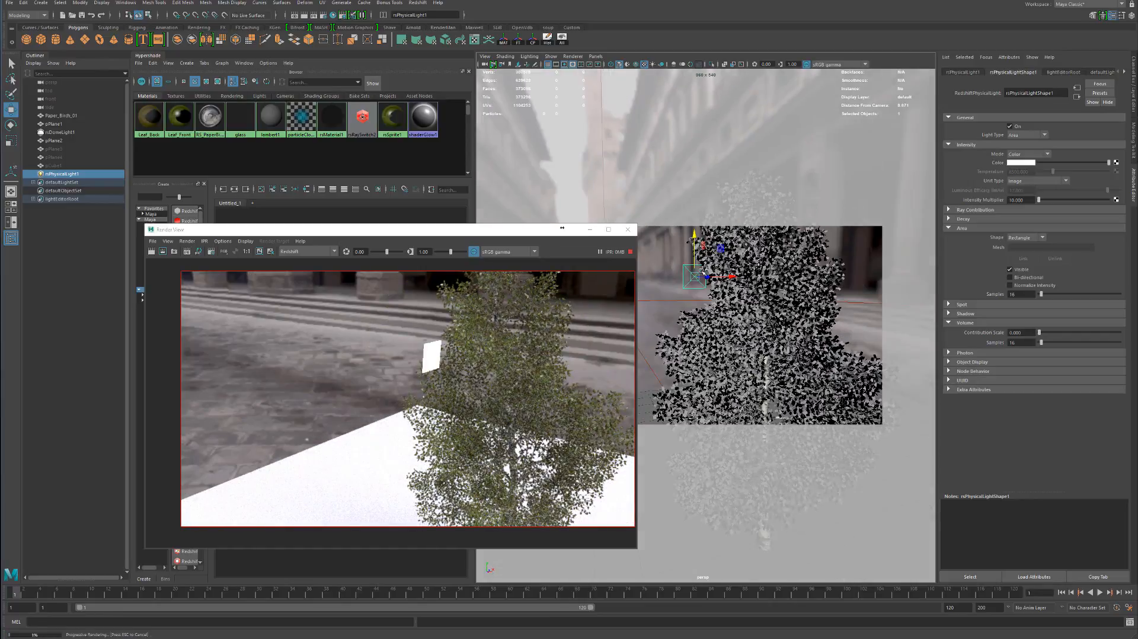
Tint the colour of rsPhysicalLight1 a pale warm orange
left_click(1026, 162)
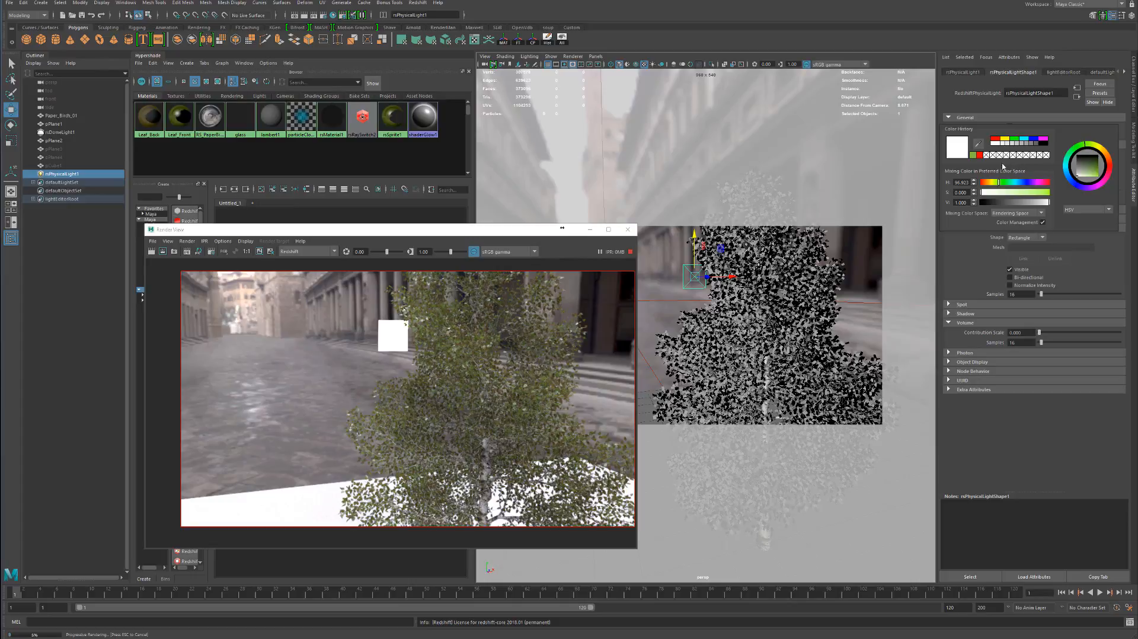
left_click_drag(1003, 183, 993, 185)
left_click(1002, 194)
Set the exposure of rsDomeLight1 to -4 and disable its environment background
left_click(55, 133)
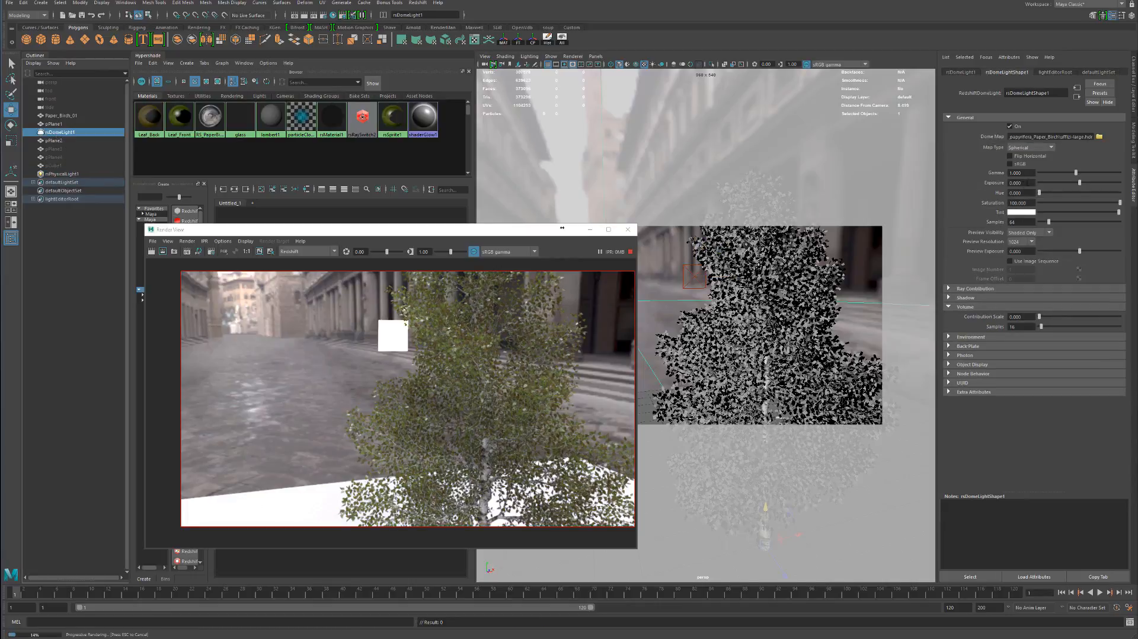
left_click_drag(1025, 179, 986, 183)
left_click(1051, 183)
left_click_drag(1051, 183, 1061, 183)
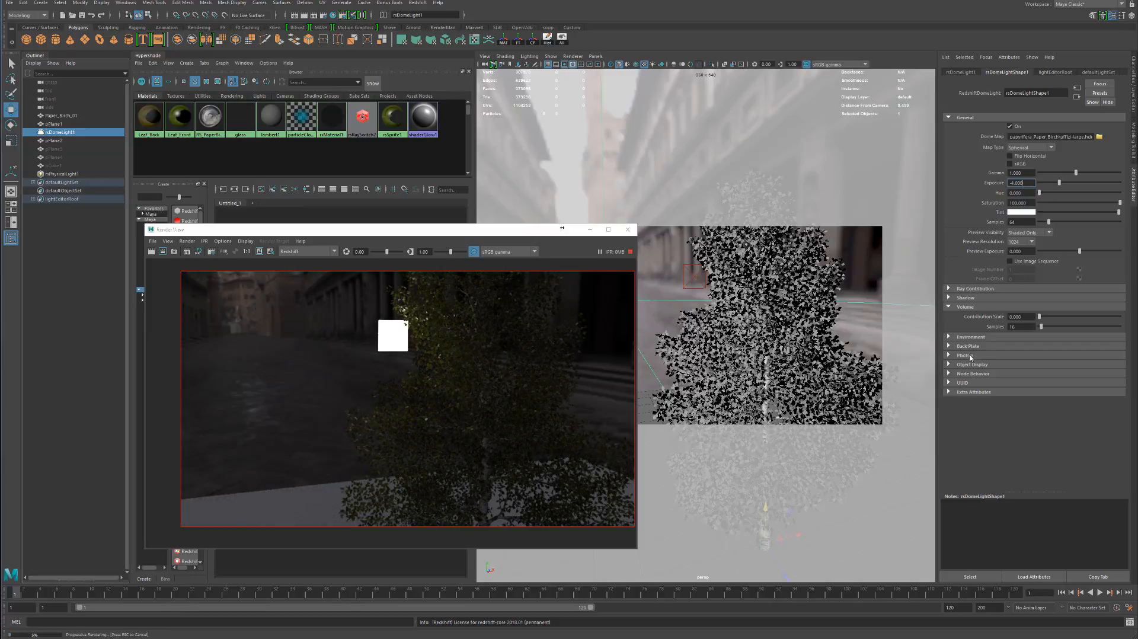
left_click(969, 337)
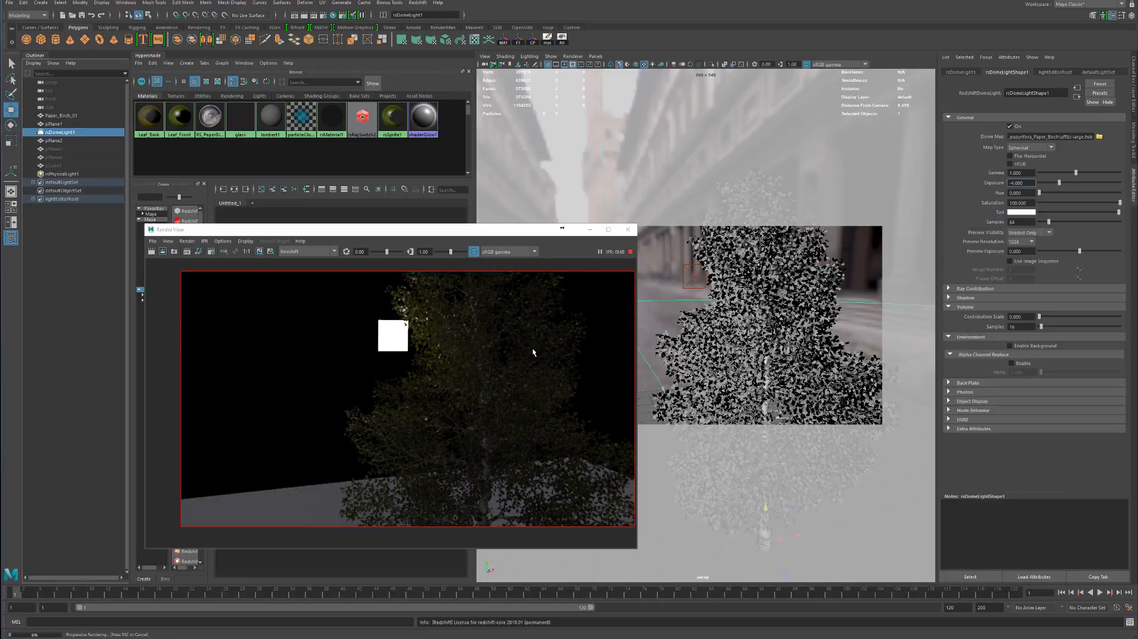
Set the Back-lighting/Translucency weight to 0 on Leaf_Front and Leaf_Back, and toggle the birch tree's visibility to refresh the backlit render
left_click_drag(714, 309, 741, 327, "alt")
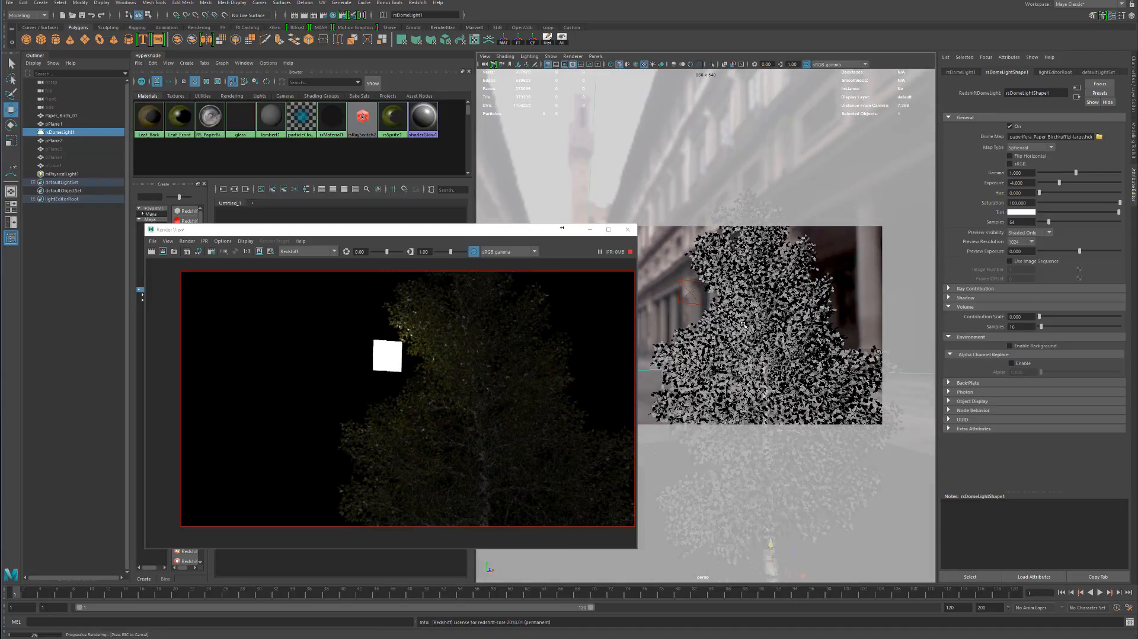
scroll(743, 325, "up", 5)
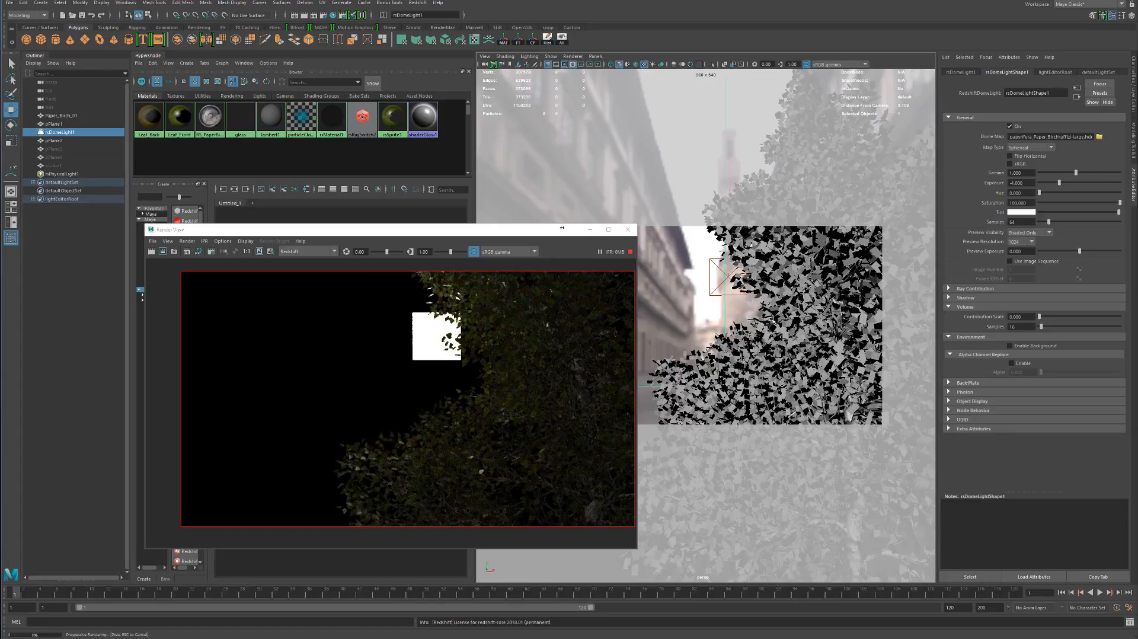
mouse_move(772, 320)
left_mouse_down("alt")
mouse_move(727, 330)
mouse_move(751, 322)
left_mouse_up("alt")
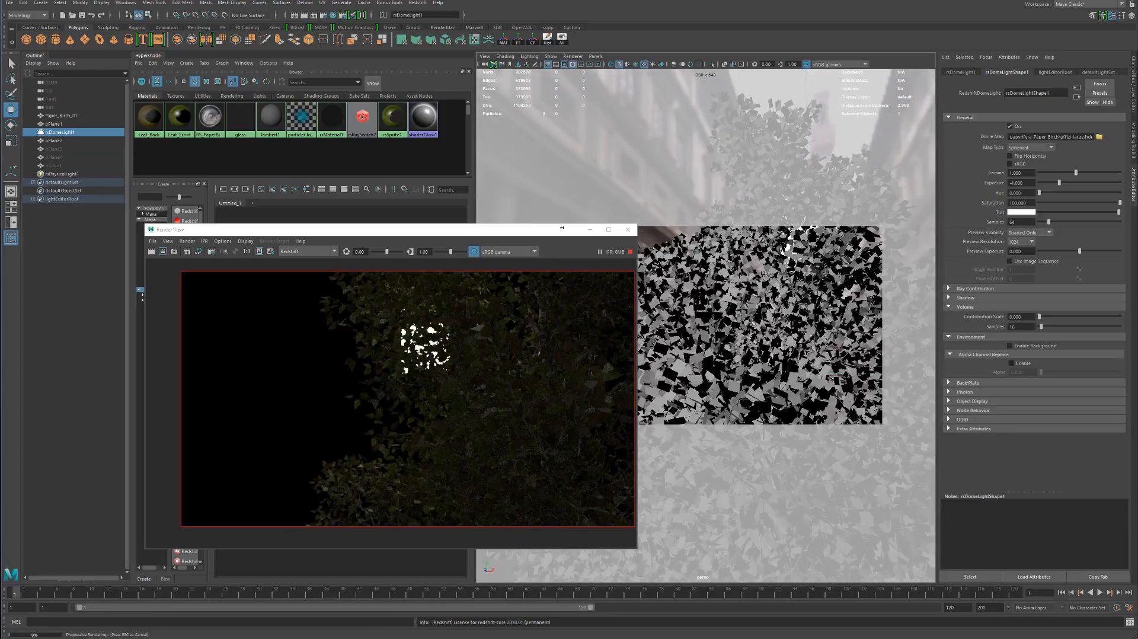
left_click_drag(322, 230, 510, 238)
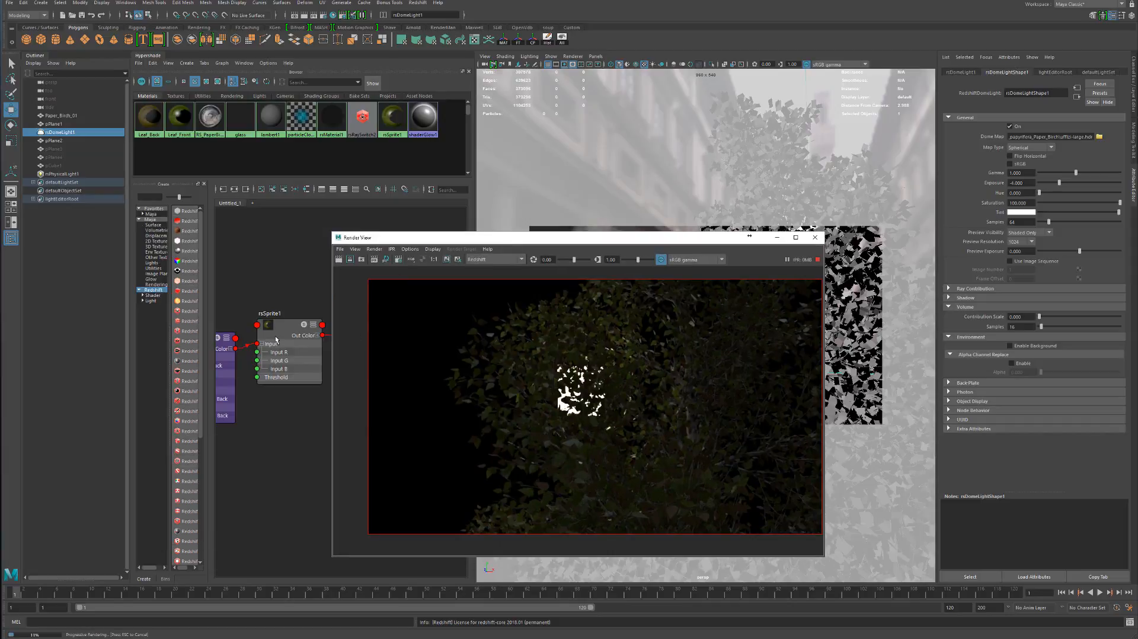
middle_click_drag(233, 269, 456, 269, "alt")
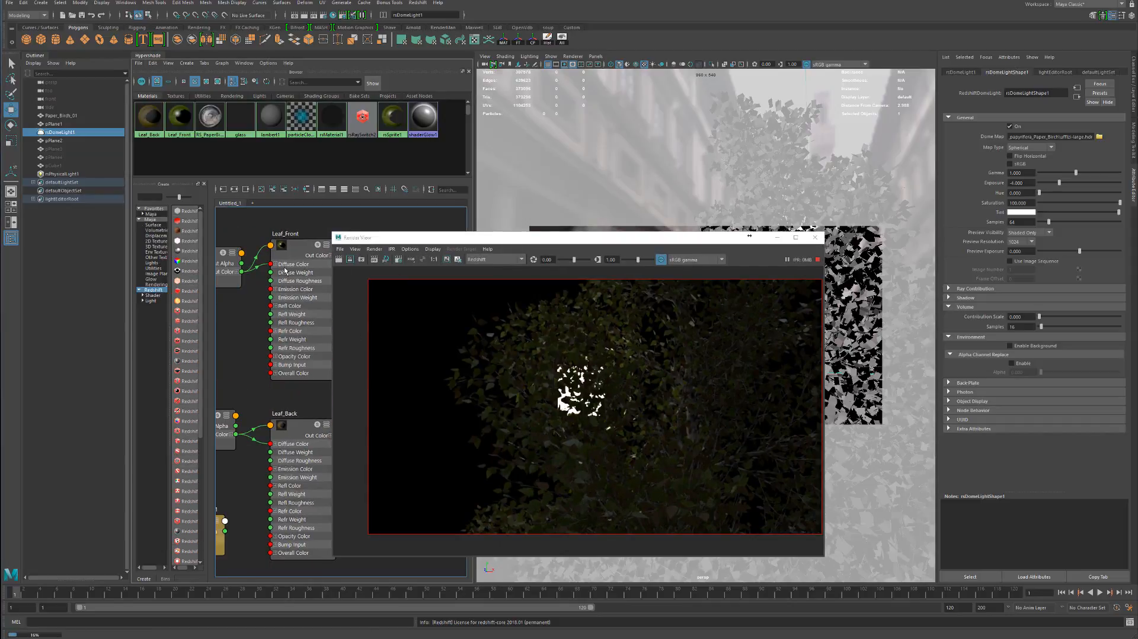
left_click(285, 267)
left_click(972, 202)
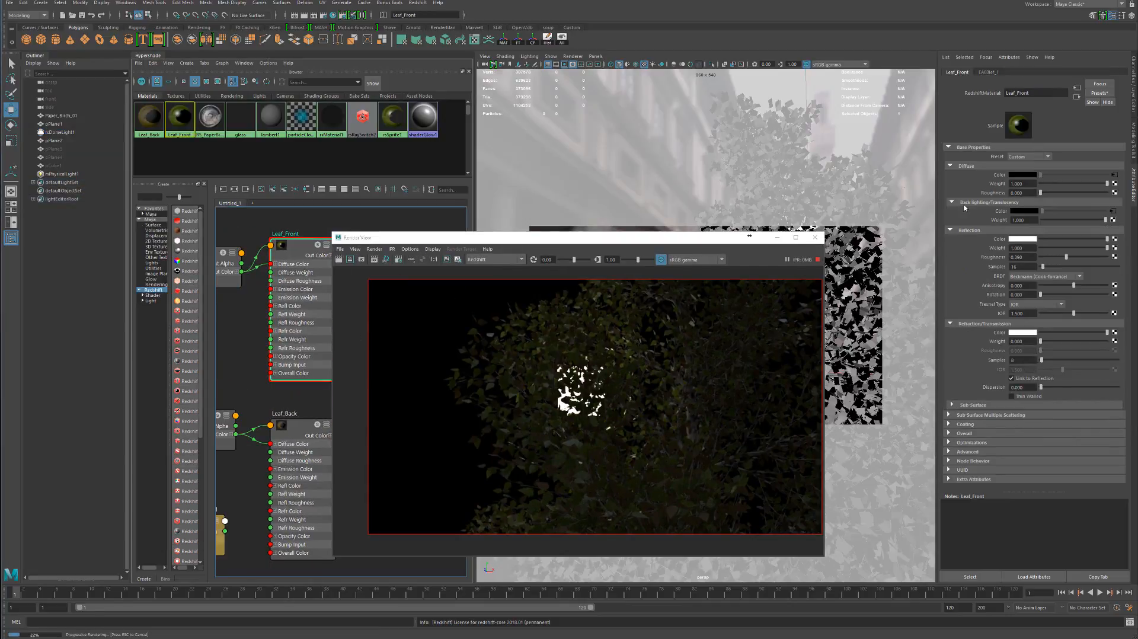
left_click(1054, 220)
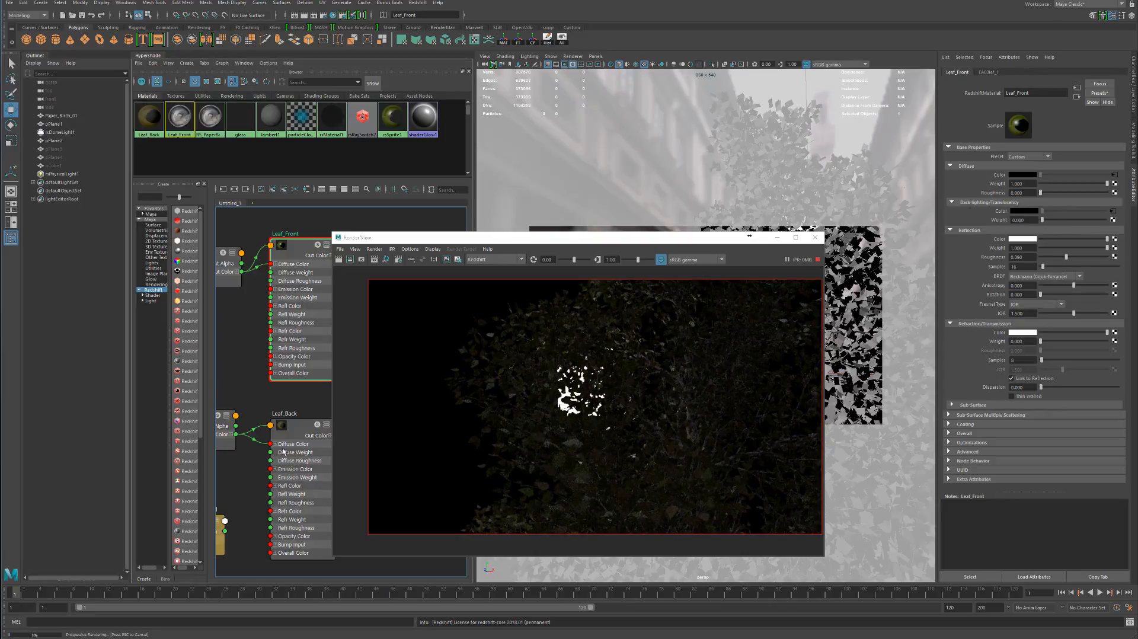
left_click(296, 428)
left_click_drag(1059, 220, 1032, 222)
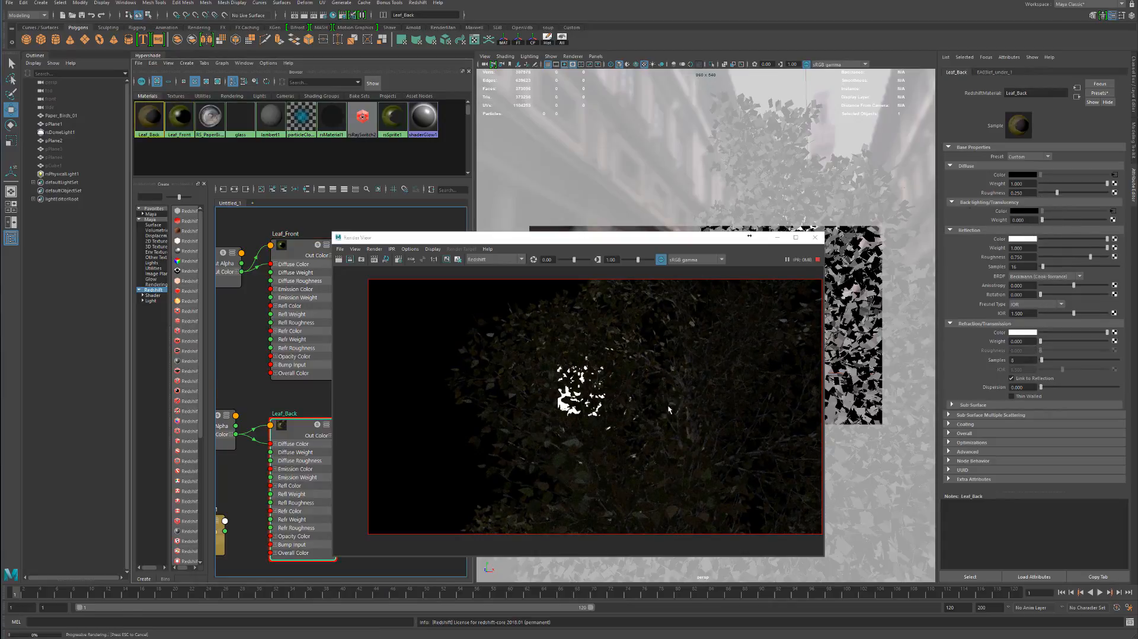
left_click(836, 289)
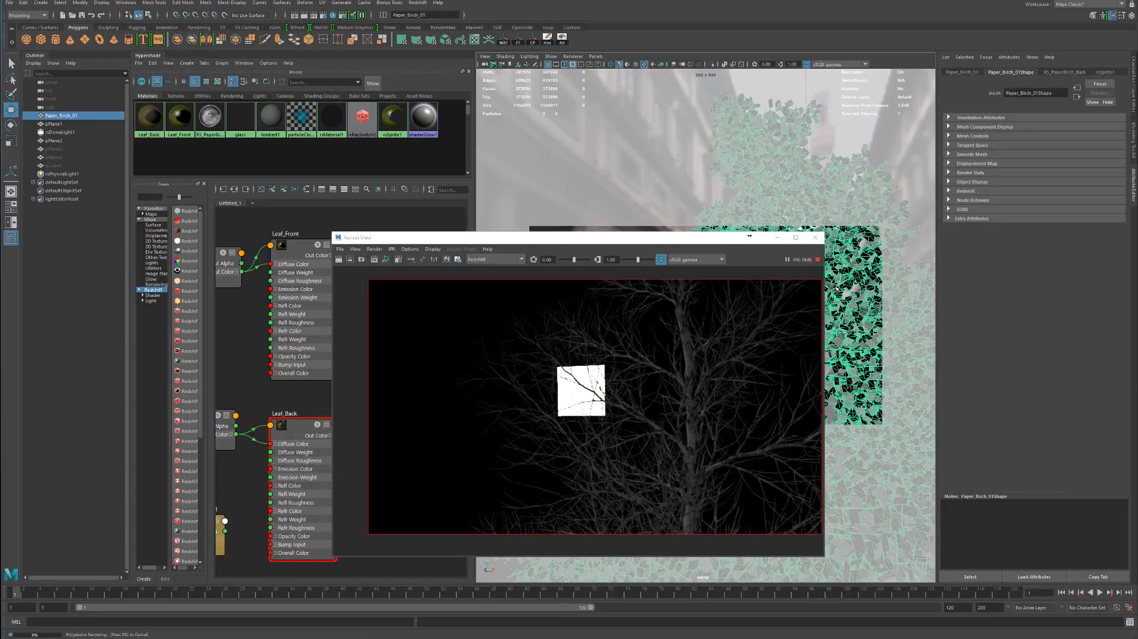
key("h")
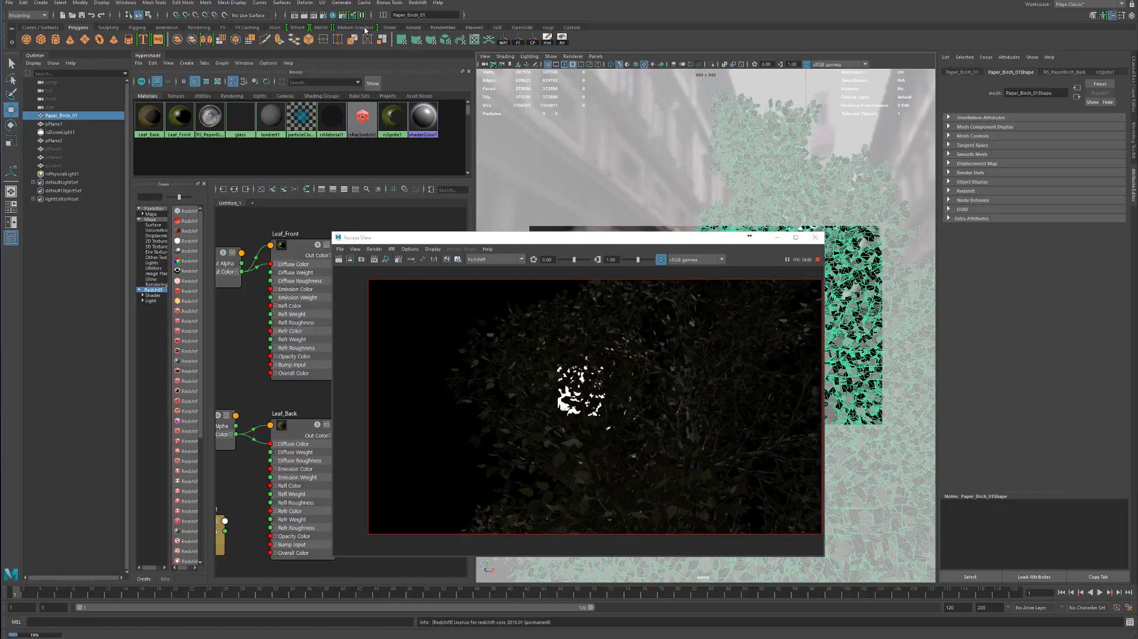
Stop the interactive render, set the unified sampling Max Samples to 256 and render a still frame
left_click(817, 260)
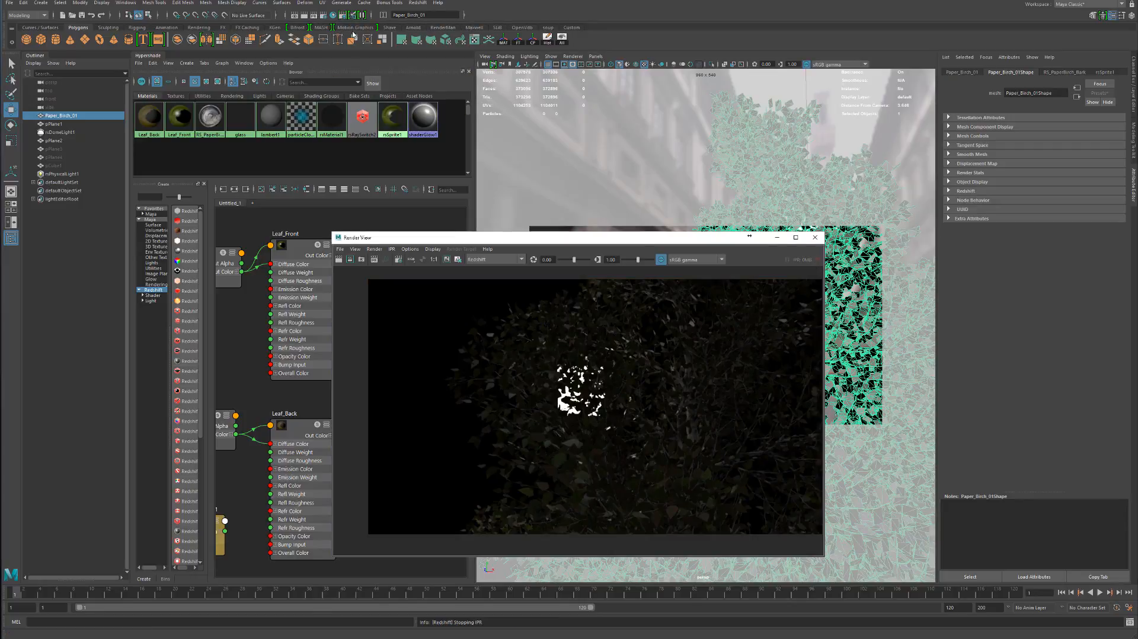
left_click(323, 16)
left_click(207, 213)
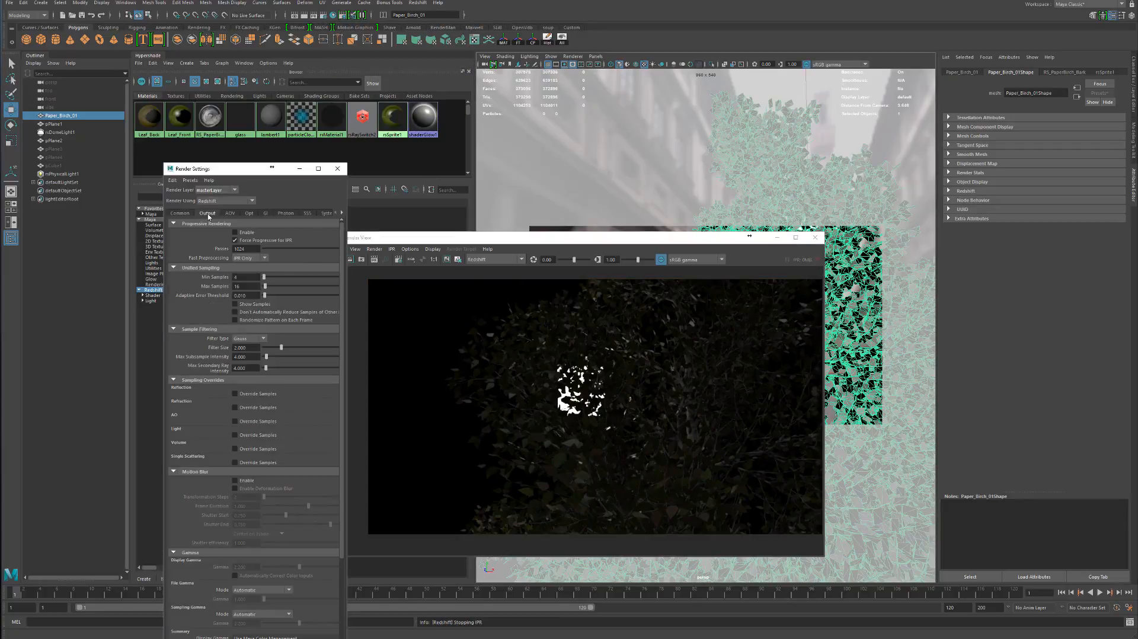
left_click(264, 214)
double_click(244, 278)
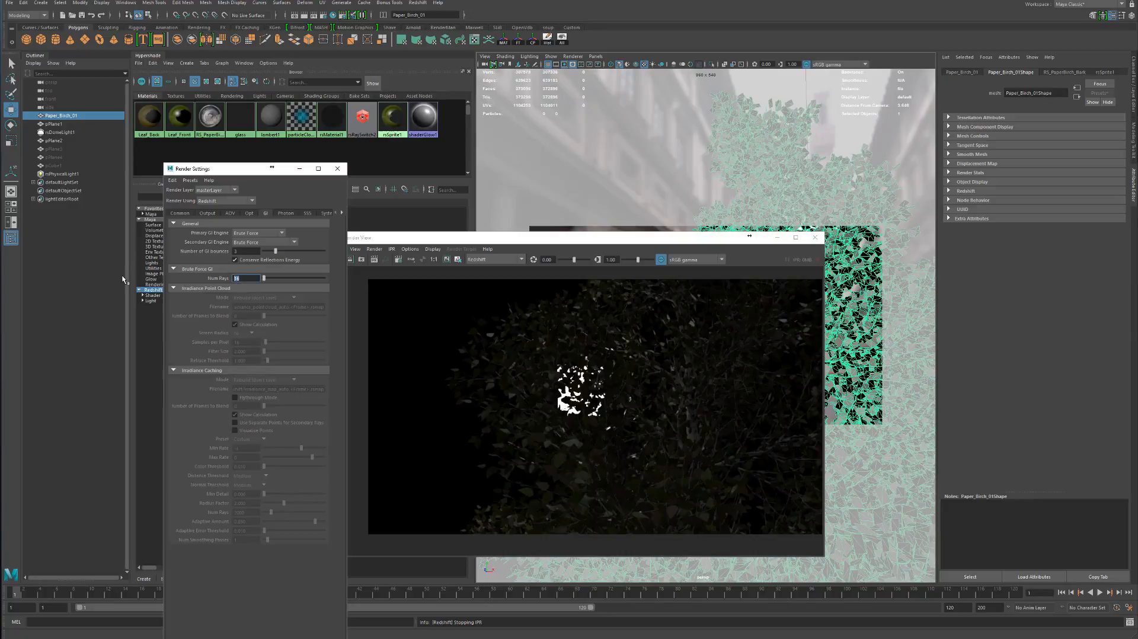
left_click(217, 214)
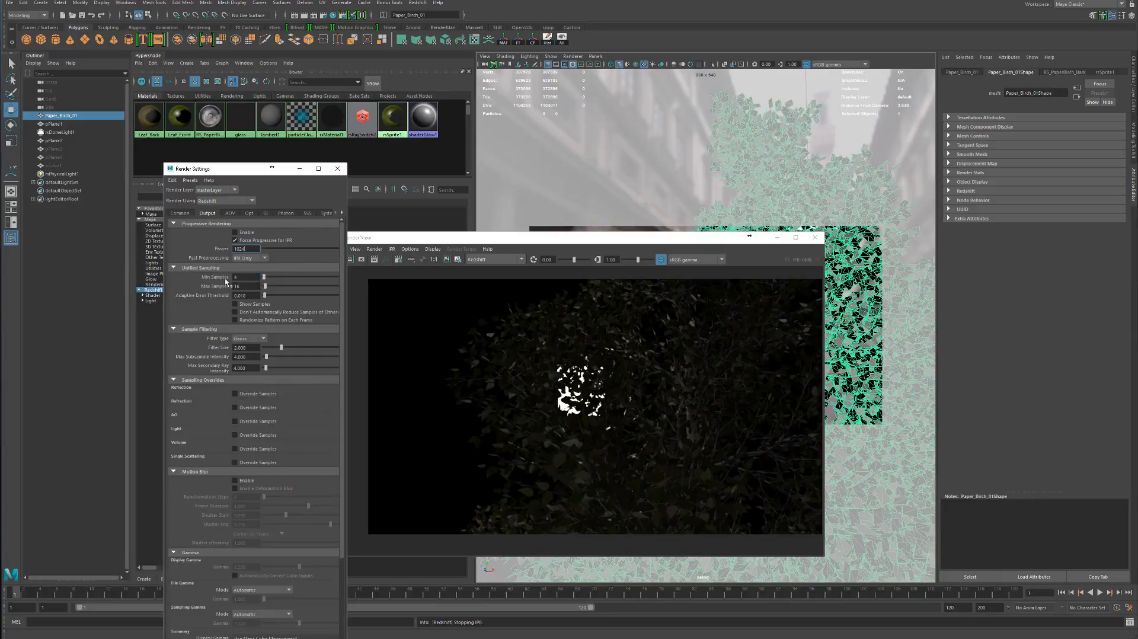
double_click(242, 287)
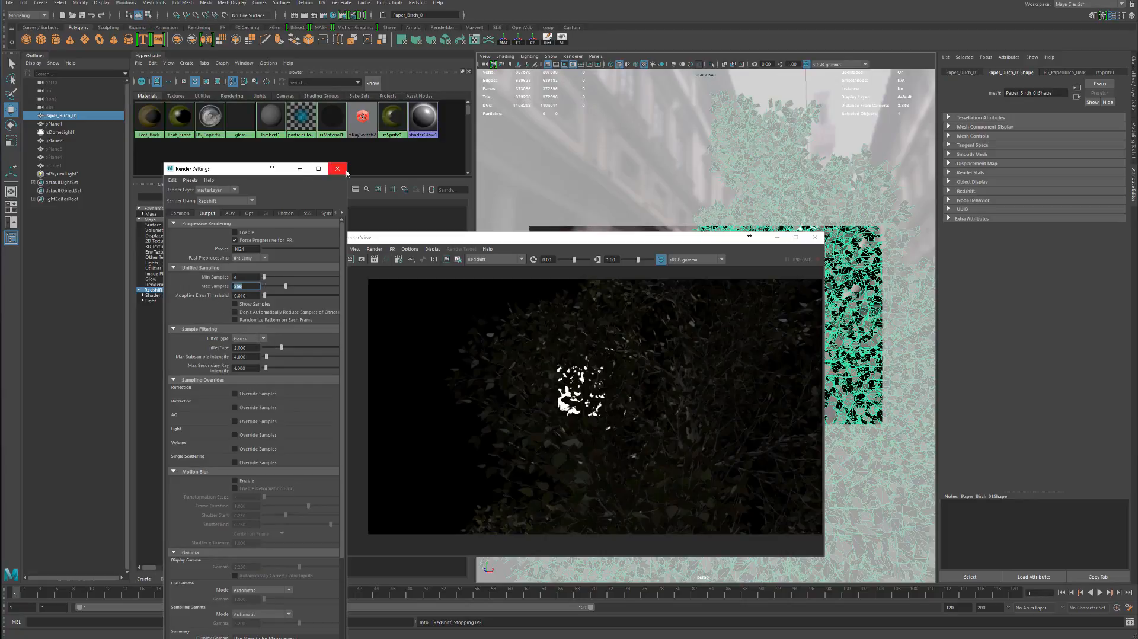
left_click(338, 168)
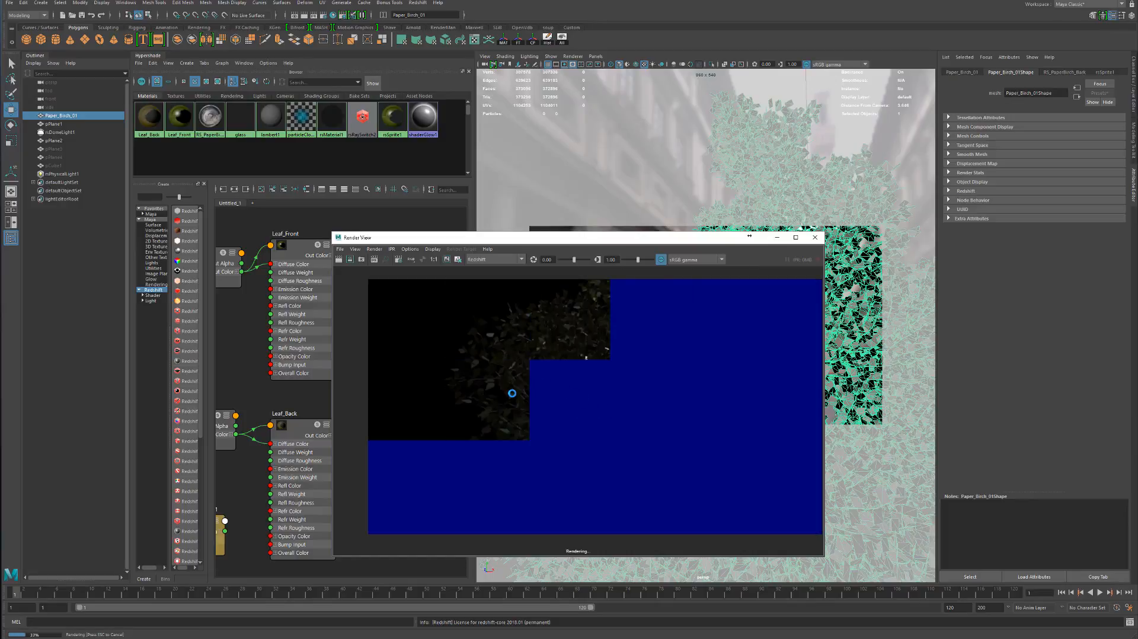
Inspect the rendered leaves in front of the area light up close, then view the whole frame
scroll(561, 378, "up", 3)
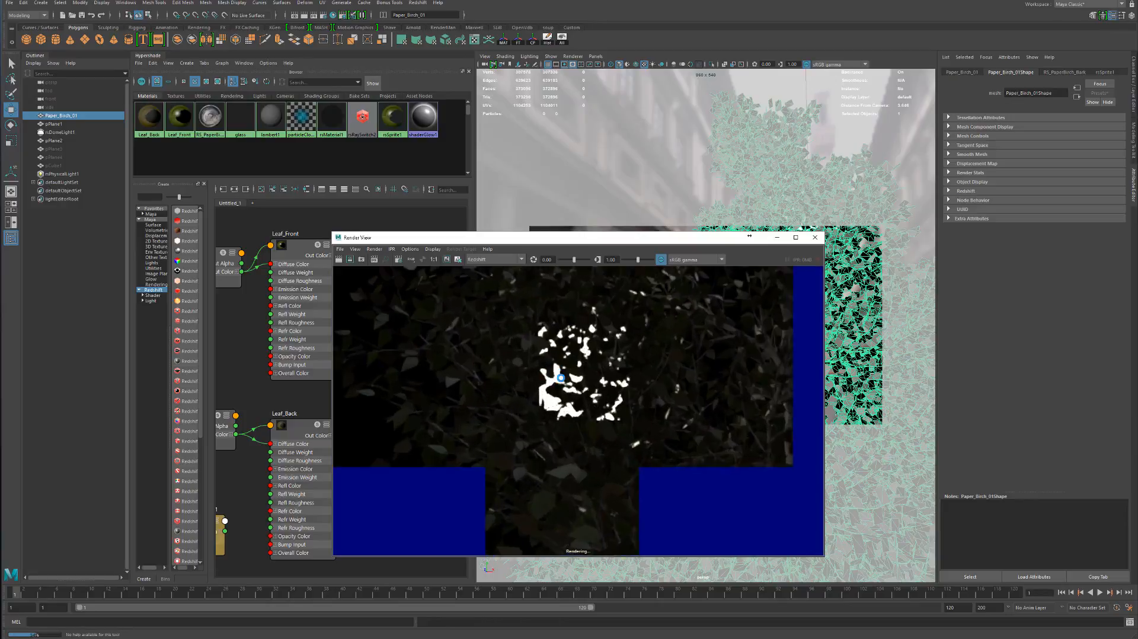
scroll(614, 341, "up", 5)
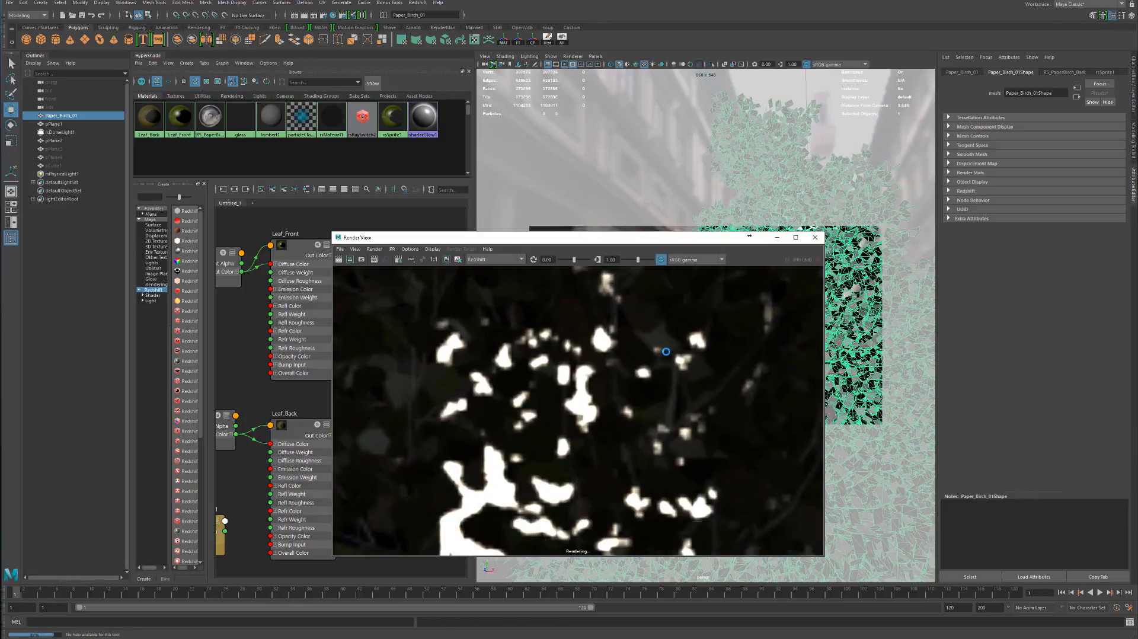
middle_click_drag(667, 351, 659, 332, "alt")
scroll(711, 397, "down", 3)
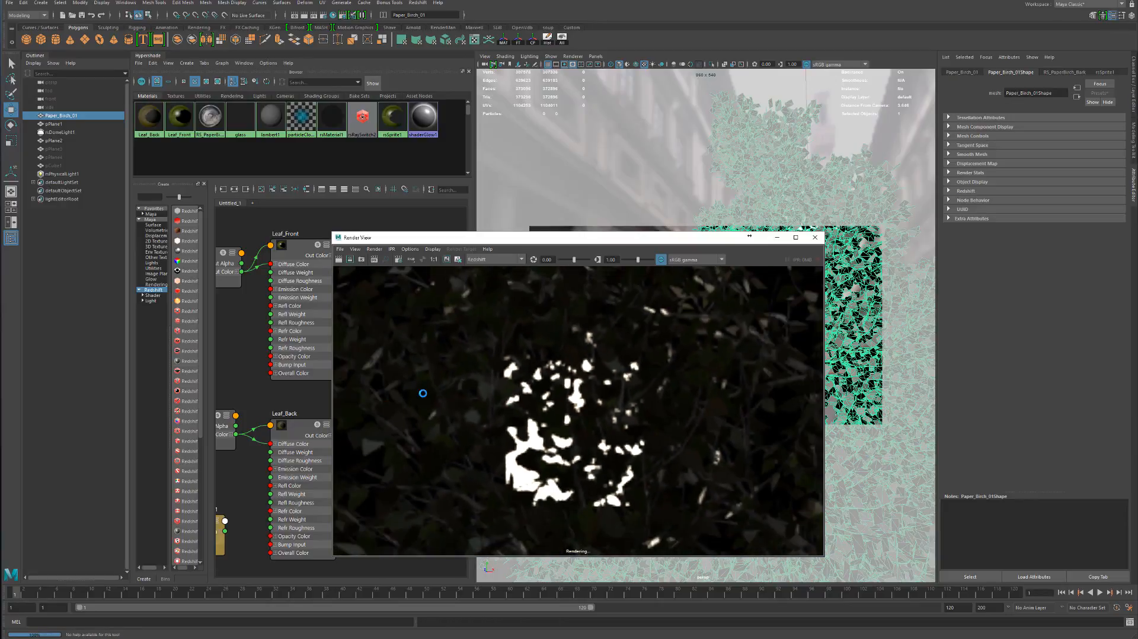
scroll(721, 398, "down", 3)
middle_click_drag(662, 410, 637, 365, "alt")
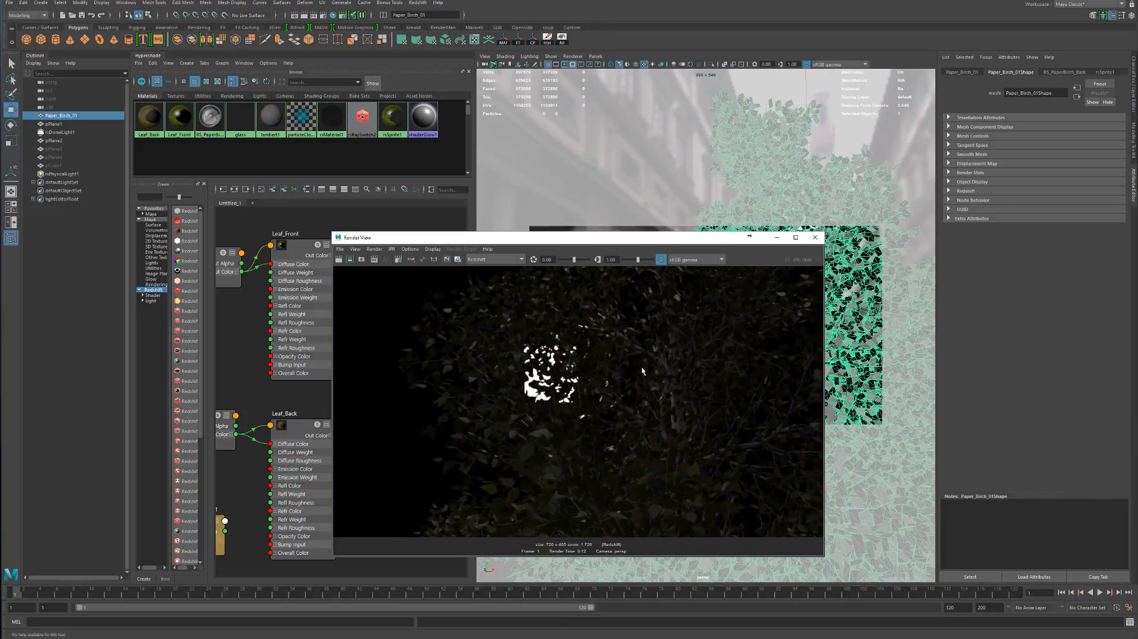
scroll(601, 377, "down", 1)
Set the Back-lighting/Translucency weight to 1 on Leaf_Front and Leaf_Back, and keep the current render image for comparison
left_click(284, 325)
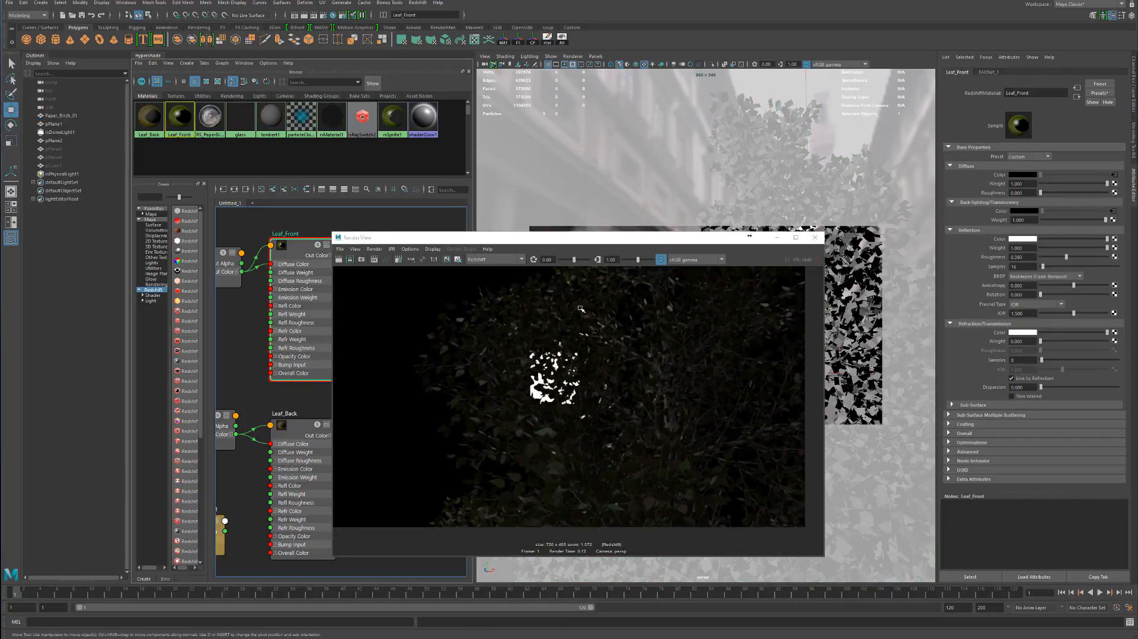
left_click(302, 462)
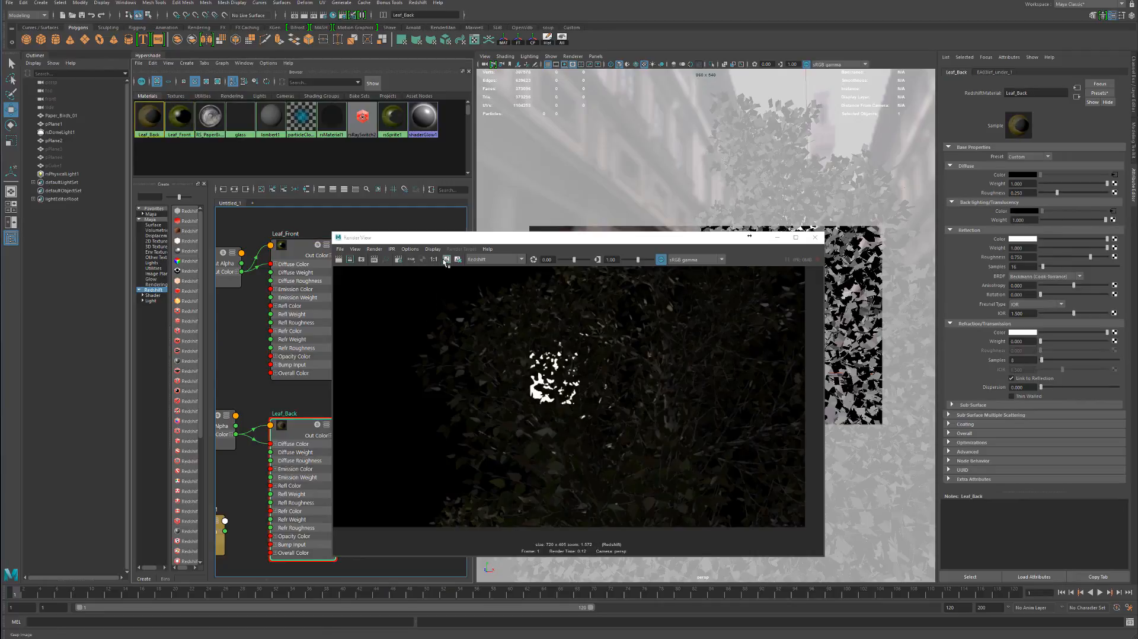
left_click(431, 301)
Render the frame, hide and unhide the Paper_Birch_01 tree to refresh it, and render again
left_click(339, 260)
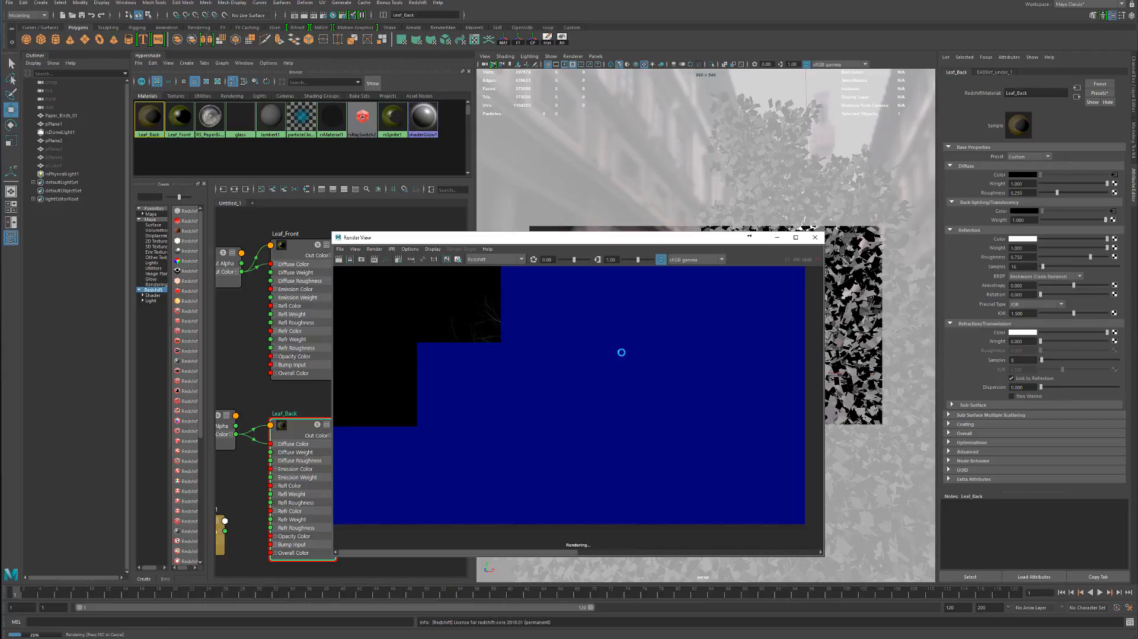
left_click_drag(749, 236, 649, 233)
left_click(766, 296)
key("h")
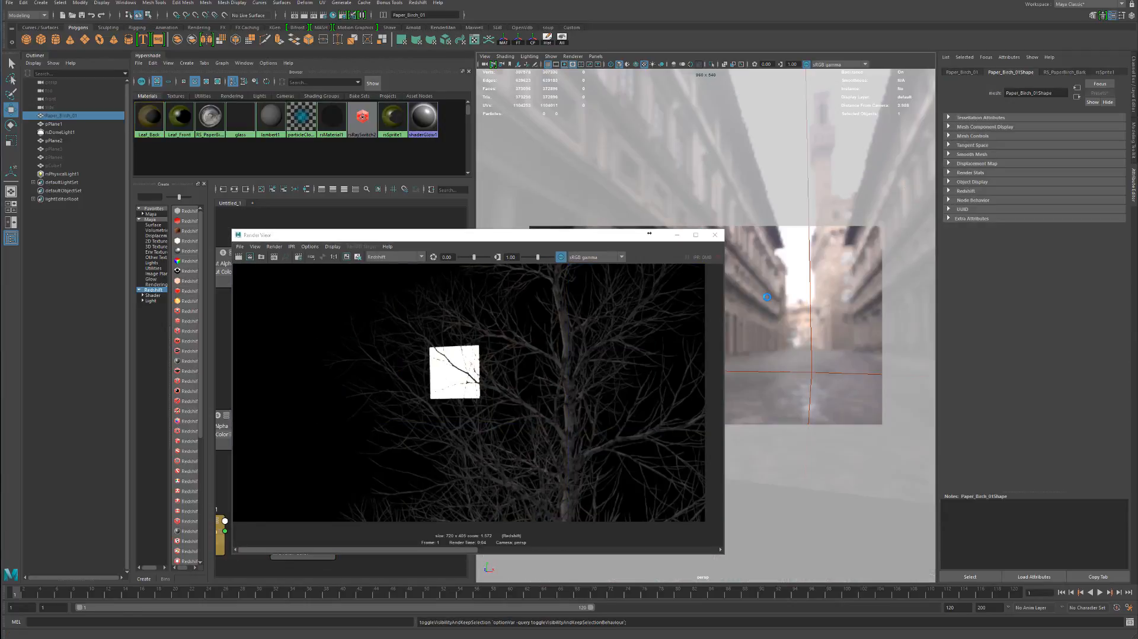
key("h")
left_click(239, 256)
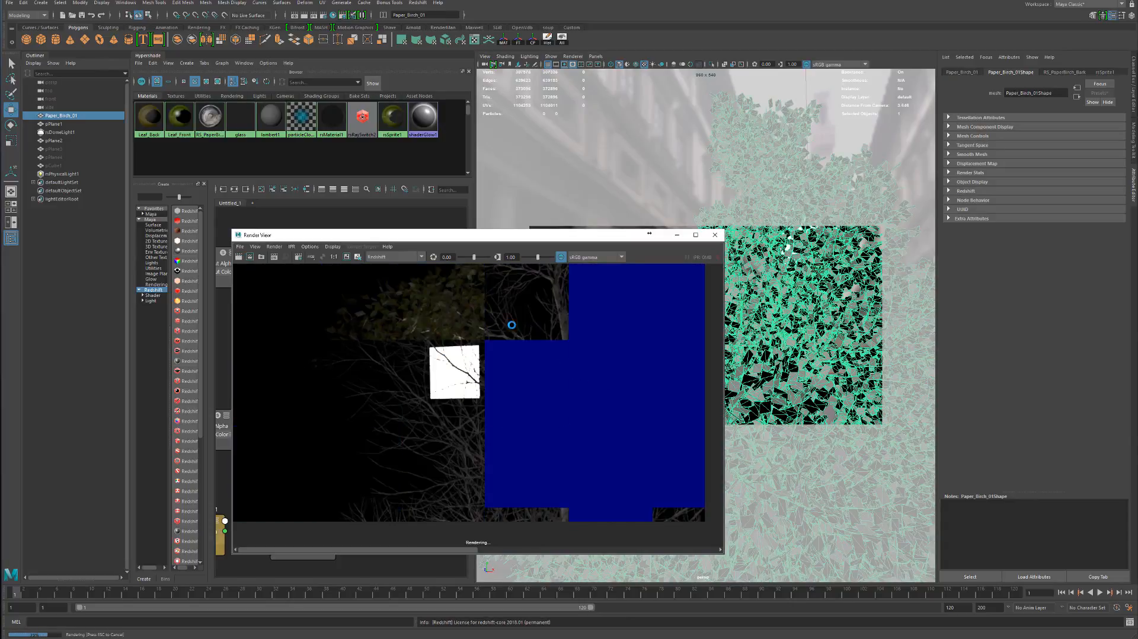
Refresh the Paper_Birch_01 tree by hiding and unhiding it during an interactive render, and render a still frame
key("Escape")
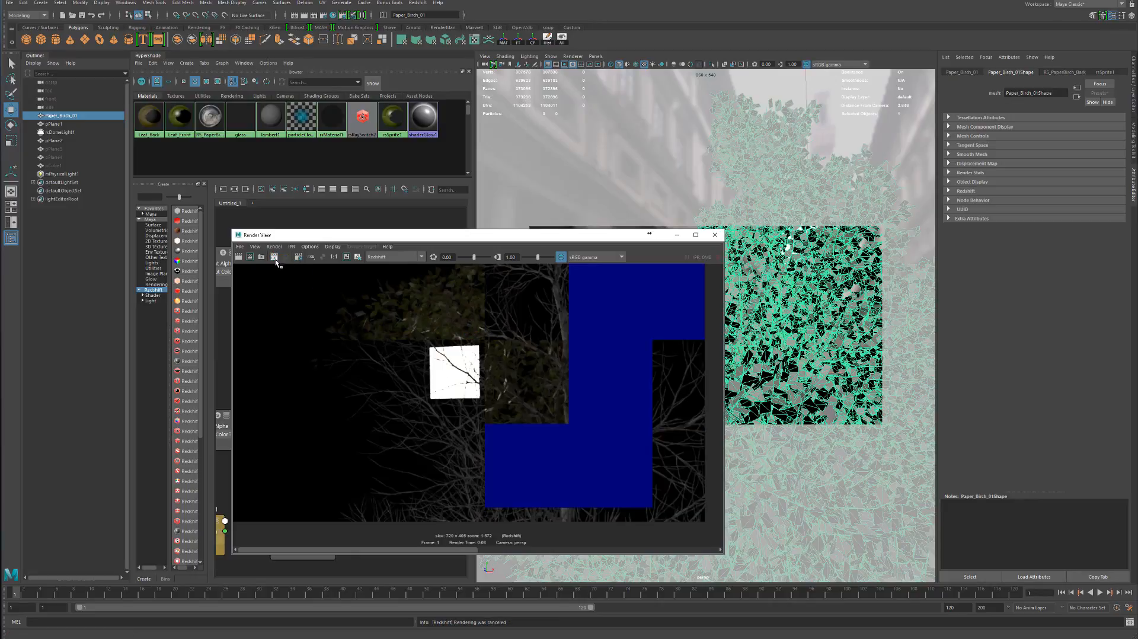
left_click(275, 258)
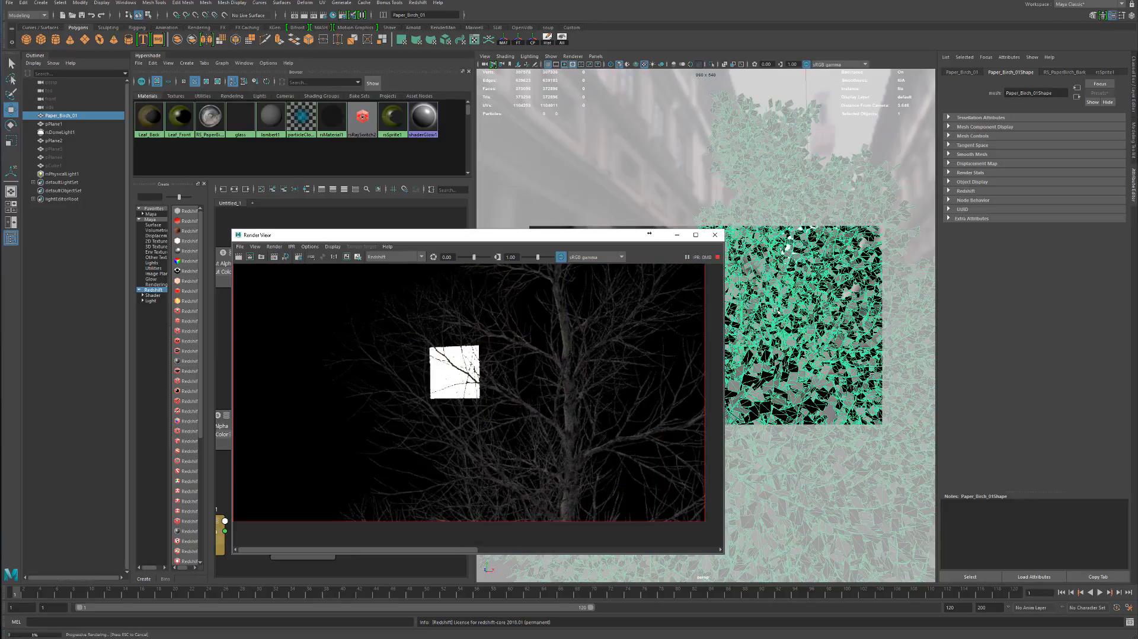
left_click(774, 300)
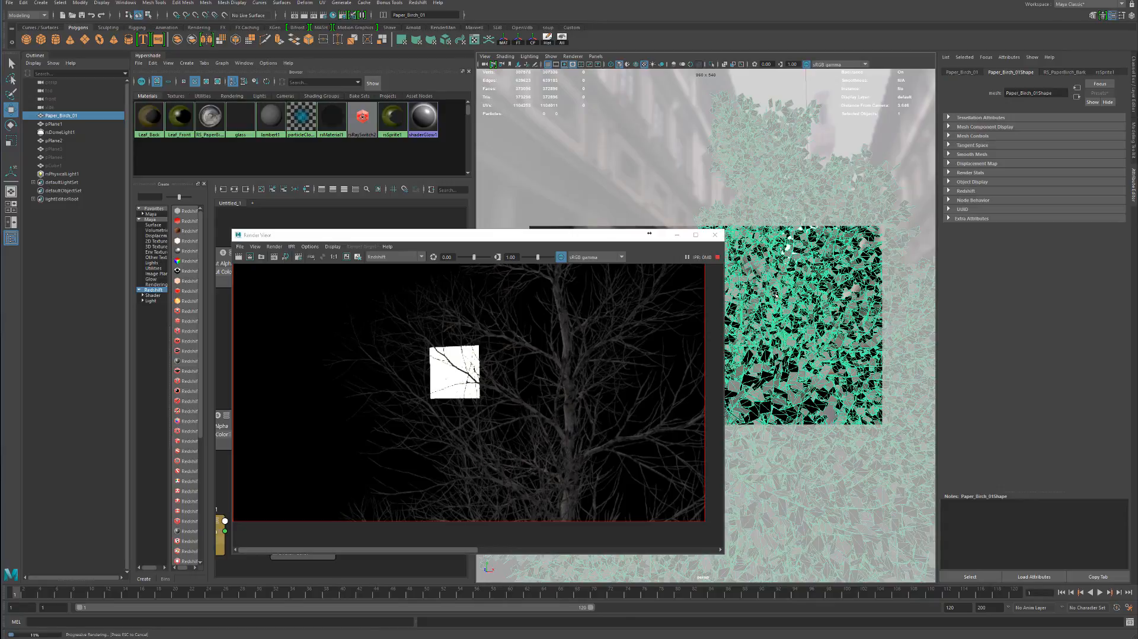
key("h")
key("h")
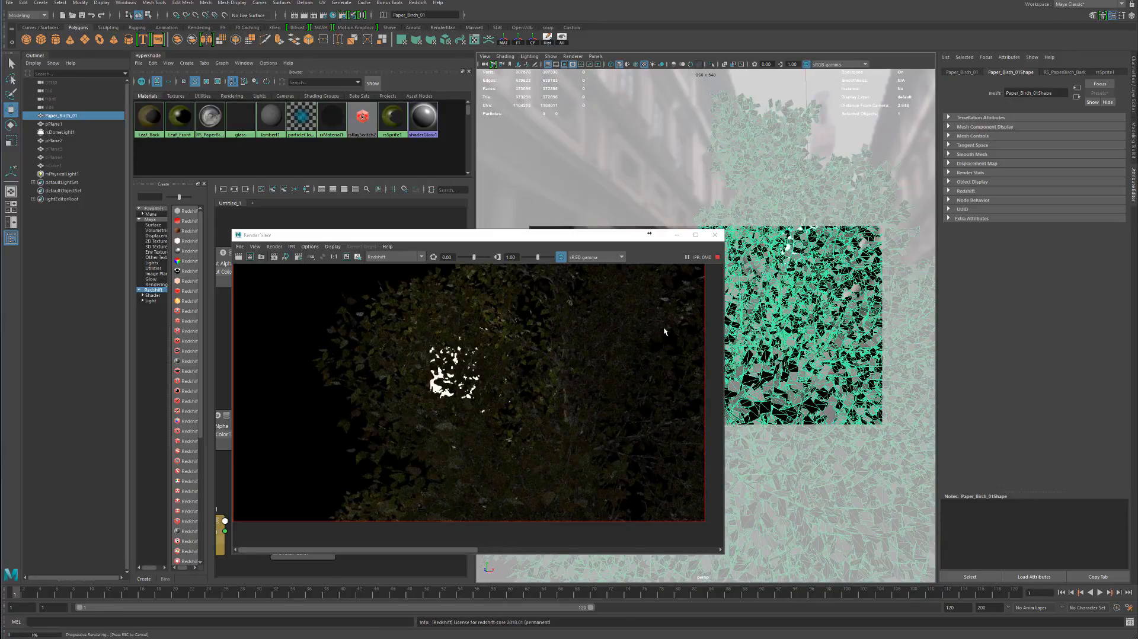
left_click(718, 257)
left_click(239, 257)
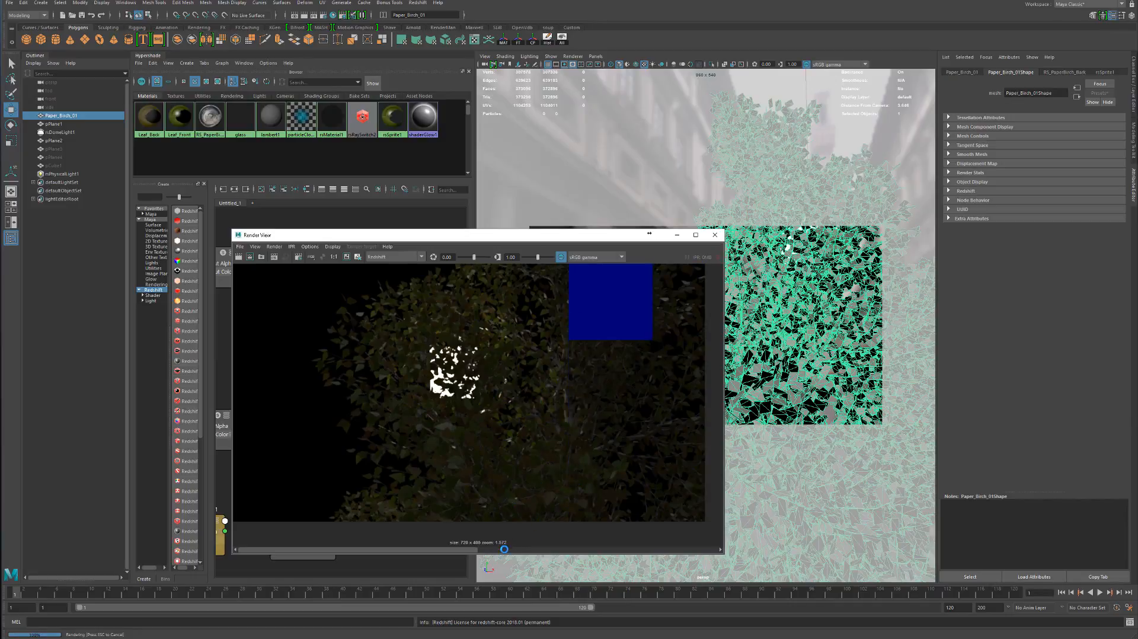
Compare the new backlit leaf render with the kept image up close around the area light and across the frame
scroll(503, 345, "up", 4)
middle_click_drag(502, 346, 521, 526, "alt")
scroll(537, 433, "down", 2)
middle_click_drag(538, 426, 501, 328, "alt")
scroll(501, 356, "down", 2)
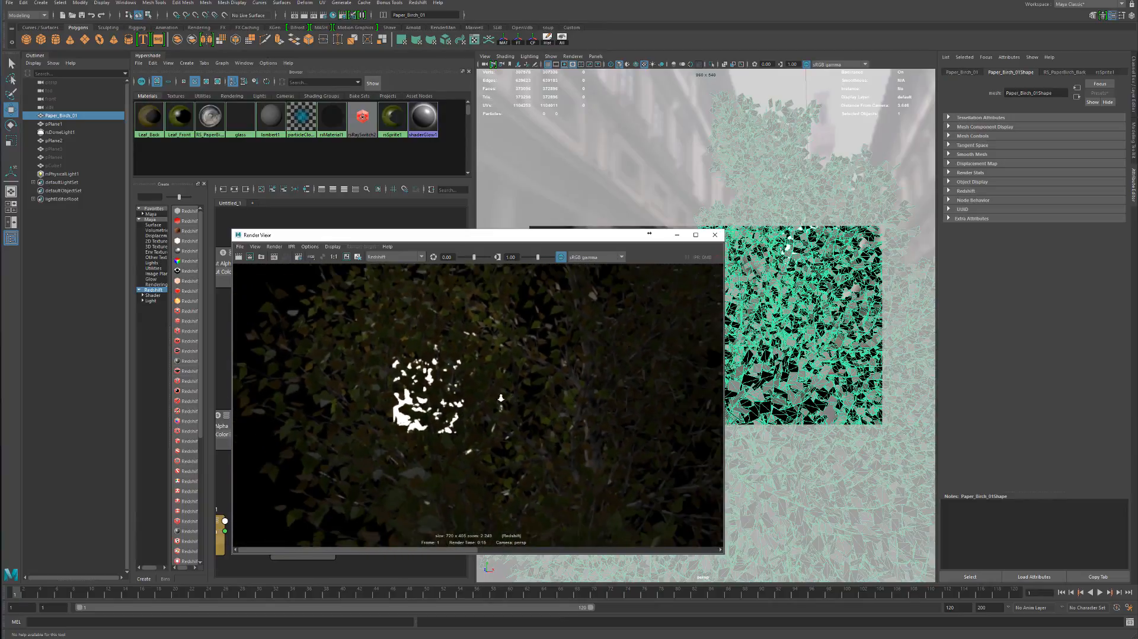
middle_click_drag(467, 377, 455, 419, "alt")
right_click_drag(455, 420, 478, 524, "alt")
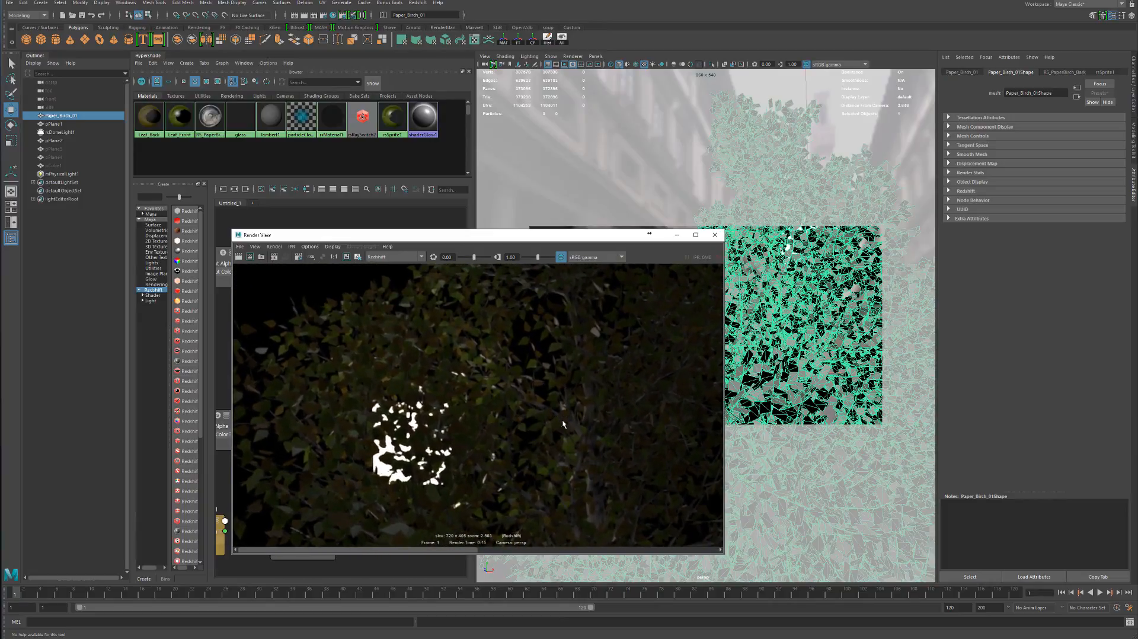
middle_click_drag(479, 523, 520, 483, "alt")
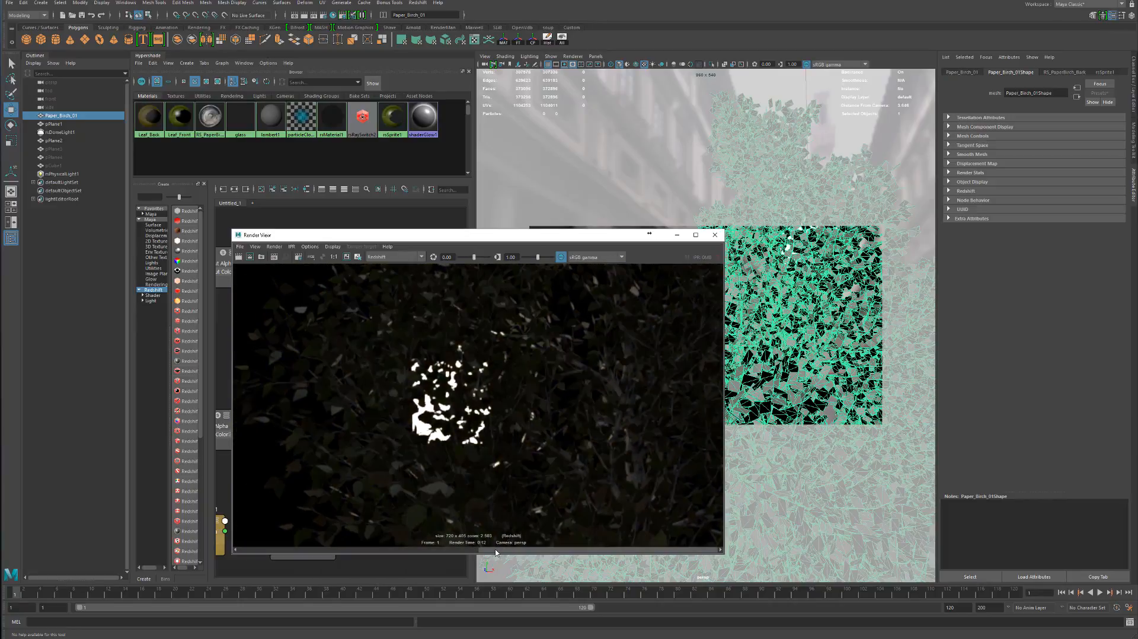
left_click_drag(538, 551, 296, 551)
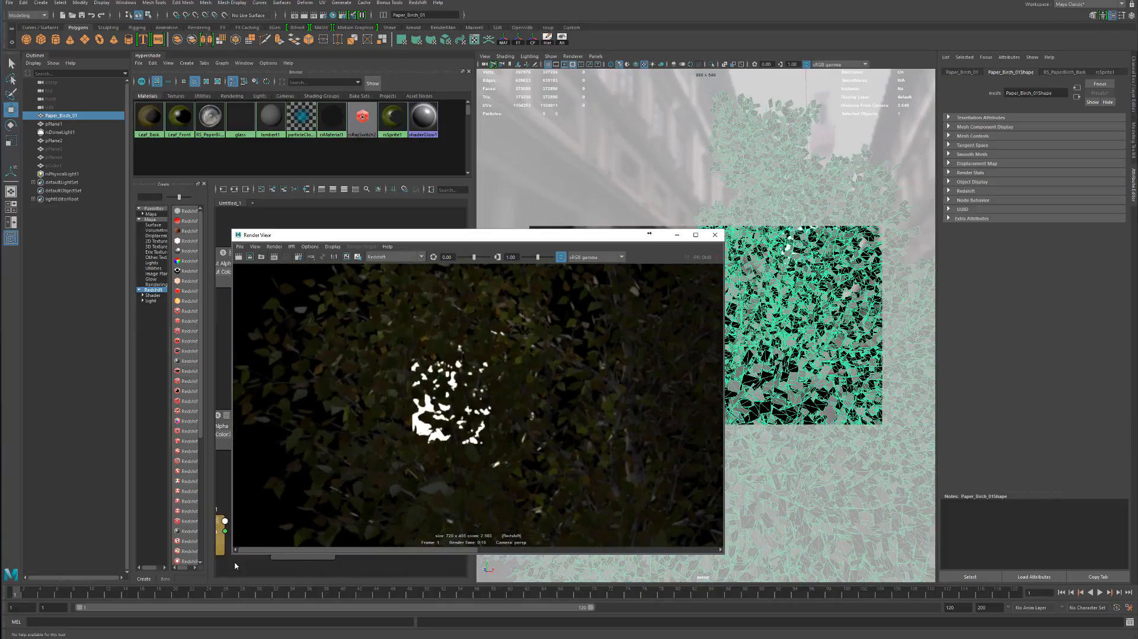
right_click_drag(332, 409, 443, 367, "alt")
middle_click_drag(443, 367, 503, 398, "alt")
right_click_drag(503, 399, 297, 396, "alt")
middle_click_drag(700, 445, 664, 415, "alt")
right_click_drag(664, 415, 536, 407, "alt")
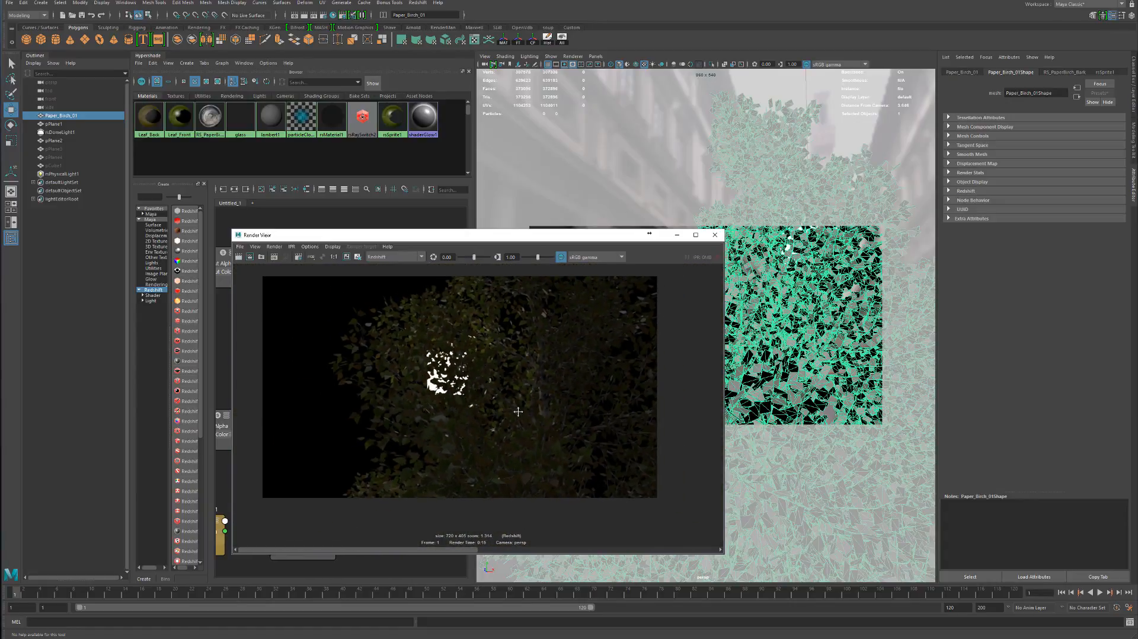
middle_click_drag(536, 406, 543, 426, "alt")
right_click_drag(542, 426, 572, 421, "alt")
middle_click_drag(521, 413, 541, 417, "alt")
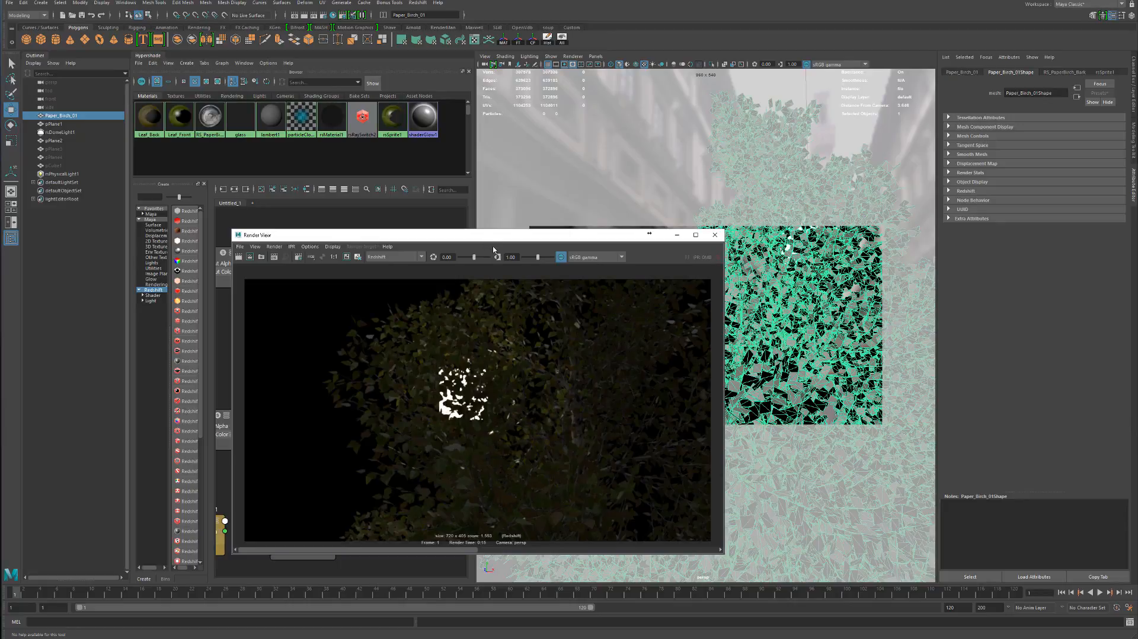
Hide rsPhysicalLight1, set the rsDomeLight1 exposure to 0 and start the interactive render
left_click_drag(493, 236, 292, 248)
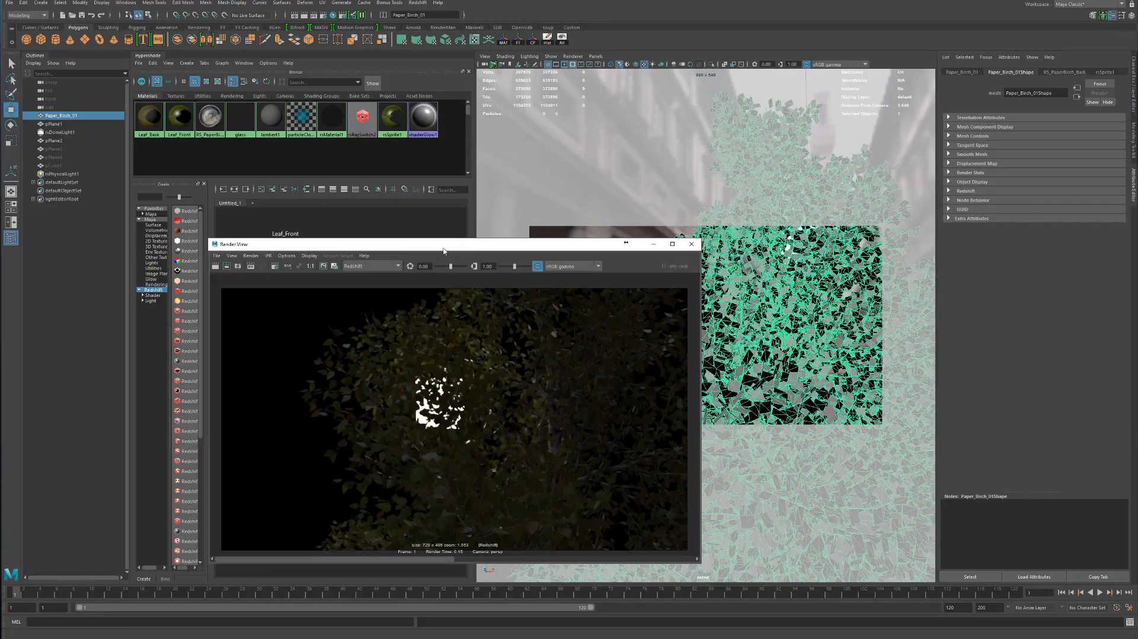
left_click(60, 132)
left_click(60, 175)
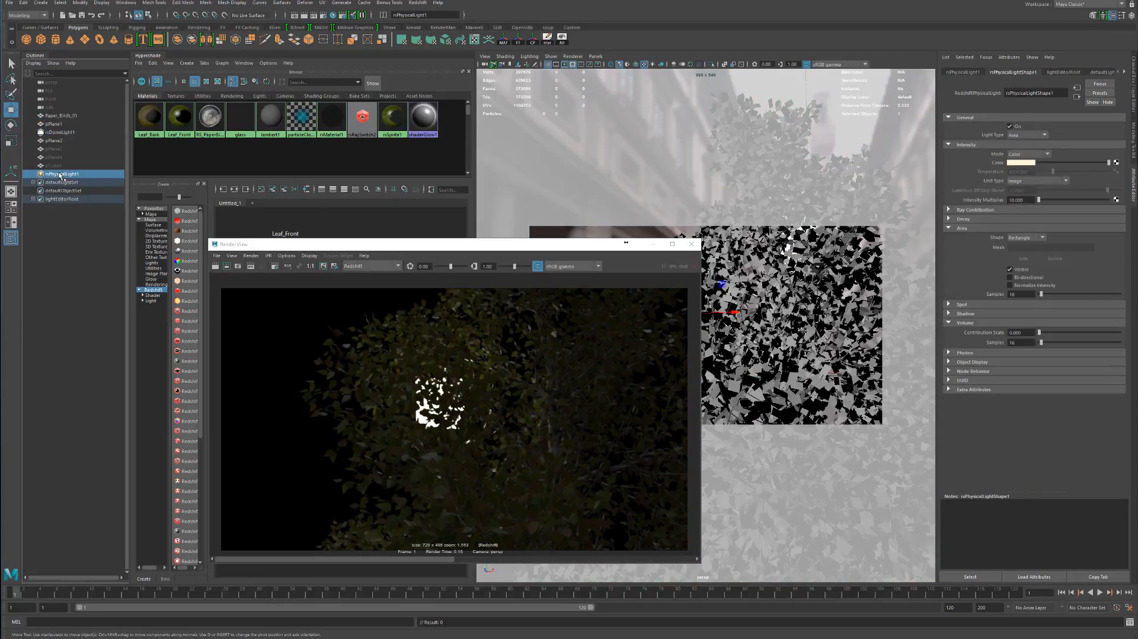
key("h")
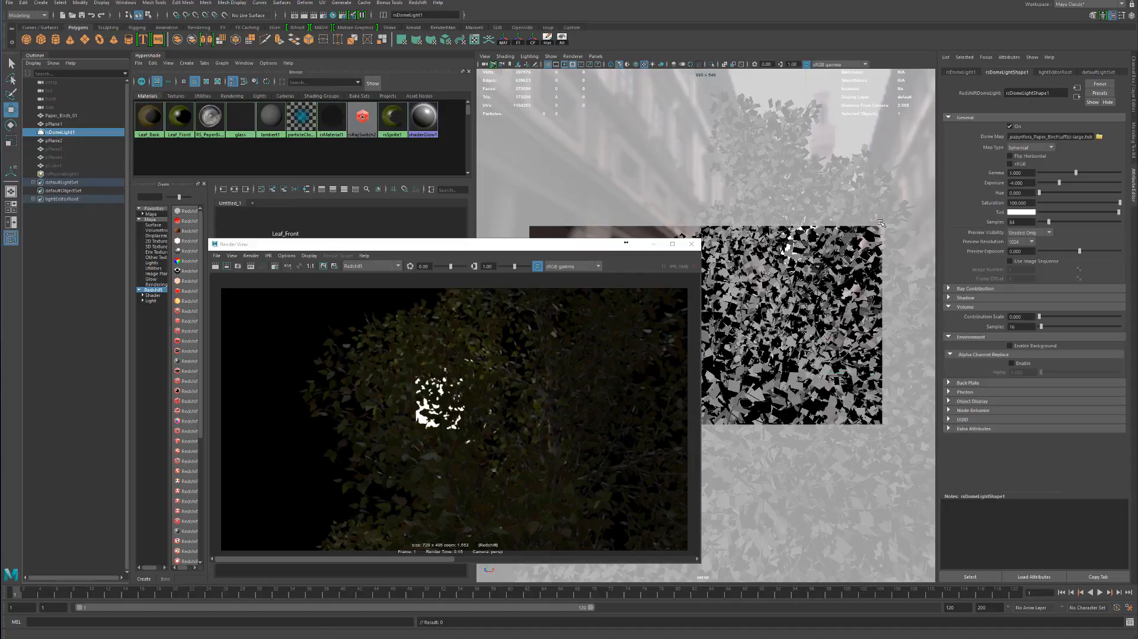
double_click(1021, 183)
left_click(261, 266)
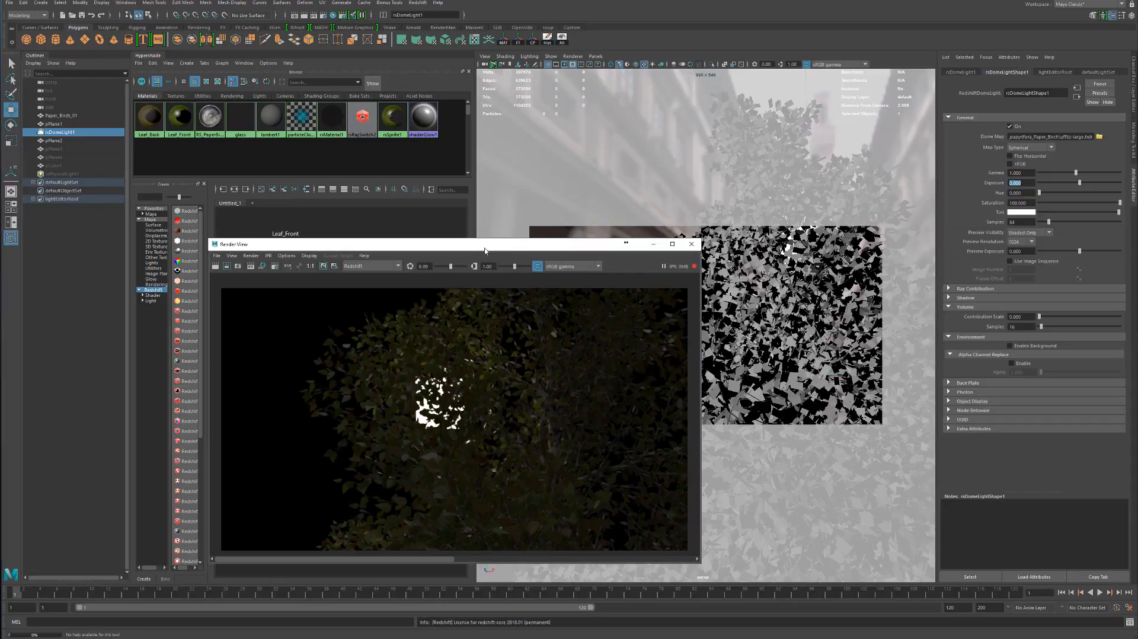
Frame the whole birch tree and its ground plane in the interactive render and keep the image for comparison
left_click_drag(484, 251, 377, 228)
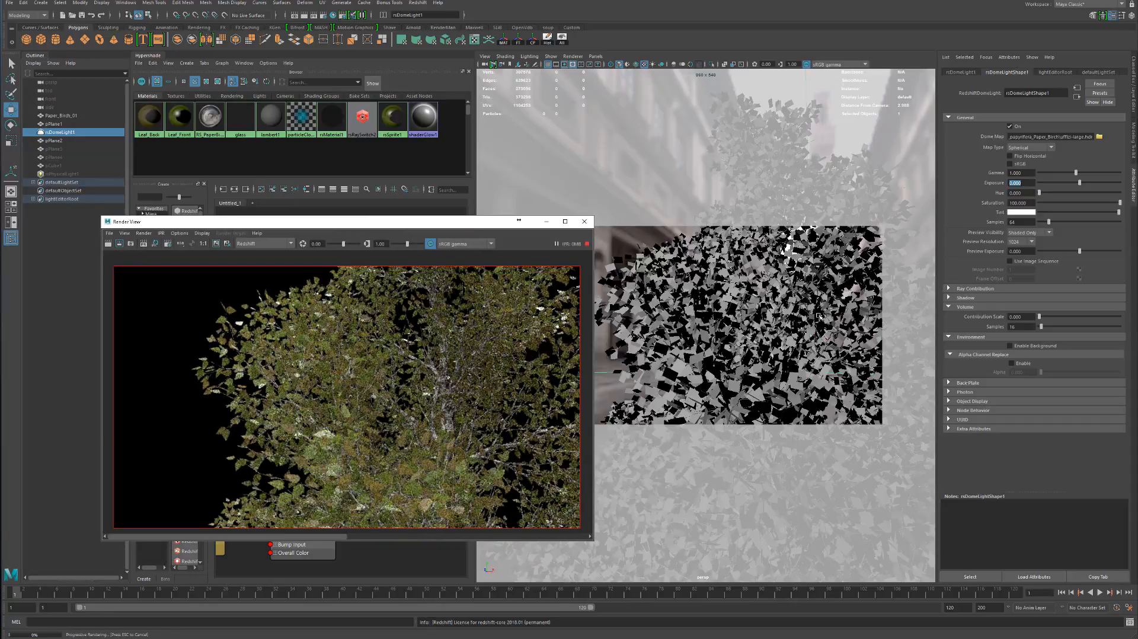
right_click_drag(818, 316, 666, 286, "alt")
middle_click_drag(719, 307, 714, 312, "alt")
left_click_drag(361, 224, 868, 125)
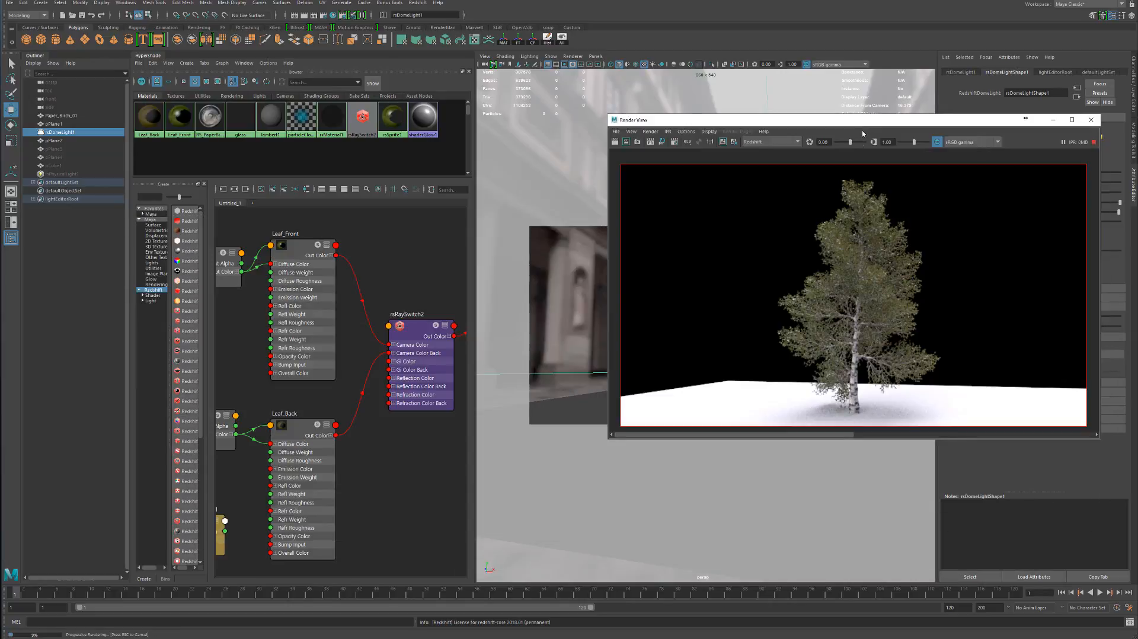
left_click(724, 143)
Set the Back-lighting/Translucency weight to 0 on Leaf_Front and Leaf_Back
left_click(292, 311)
left_click_drag(852, 119, 670, 229)
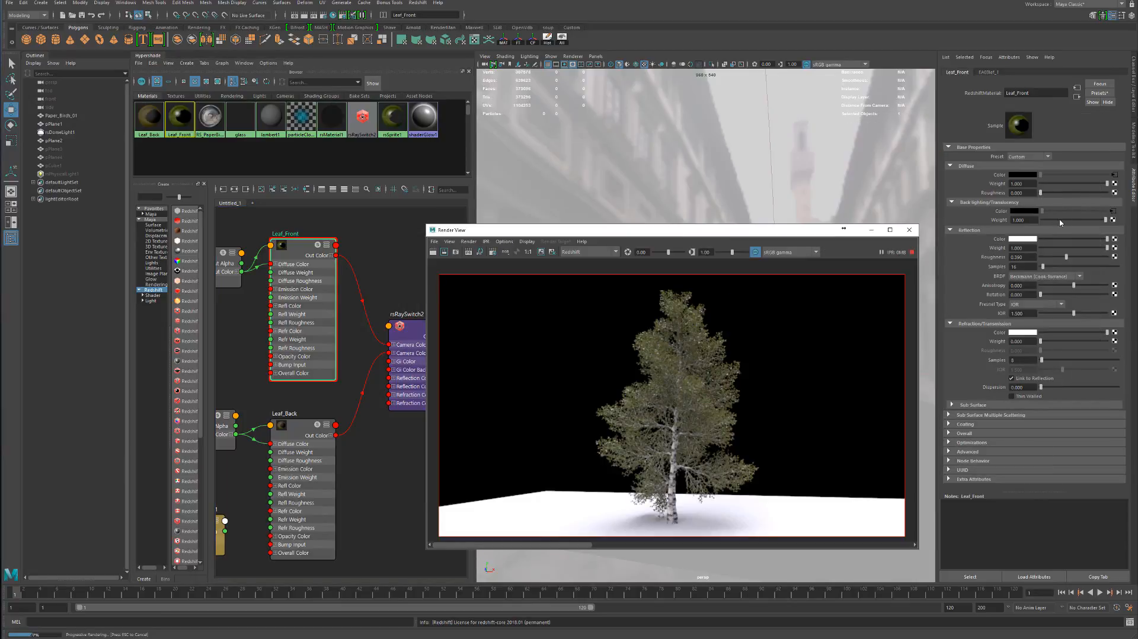
left_click_drag(1059, 221, 1040, 221)
left_click(308, 458)
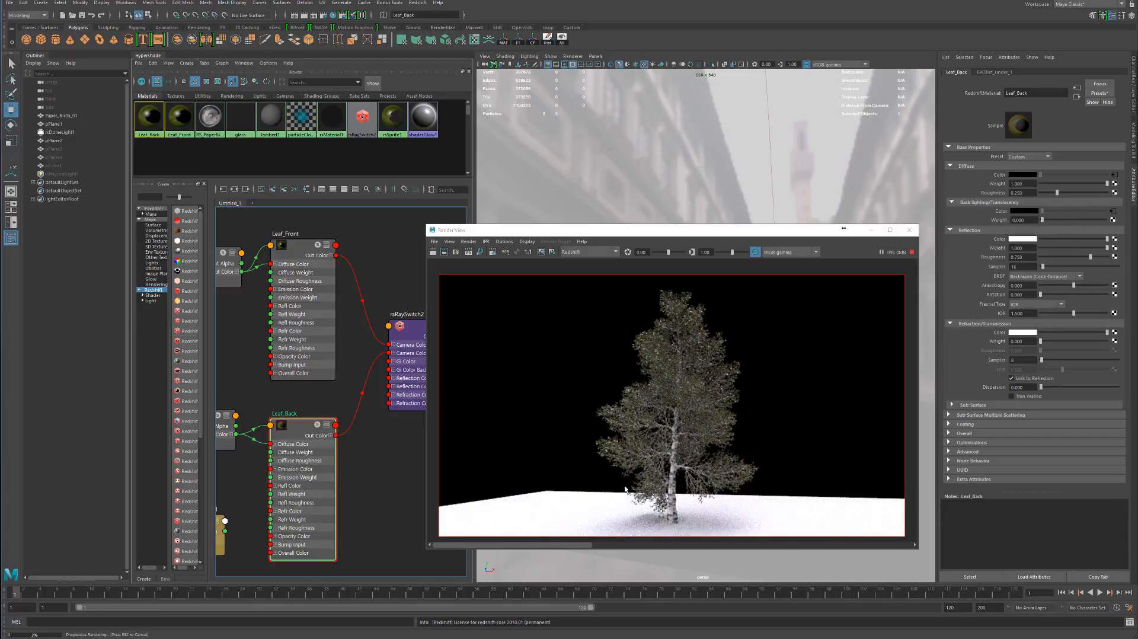
Compare the dome-lit tree's foliage up close between the kept image and the current render
scroll(630, 416, "up", 5)
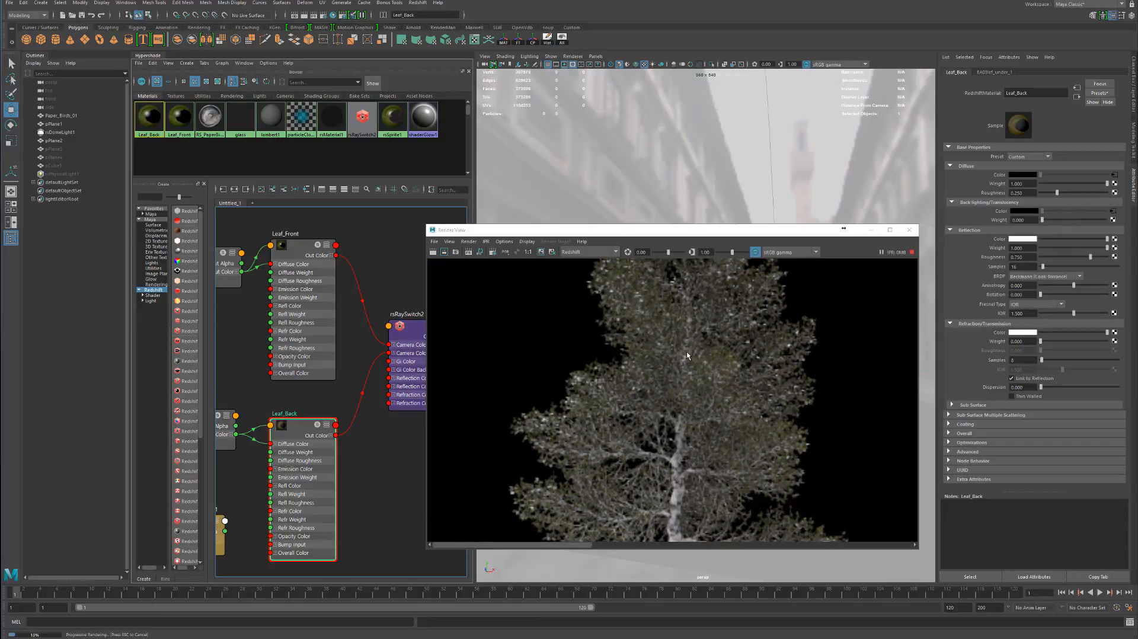
middle_click_drag(691, 340, 669, 407, "alt")
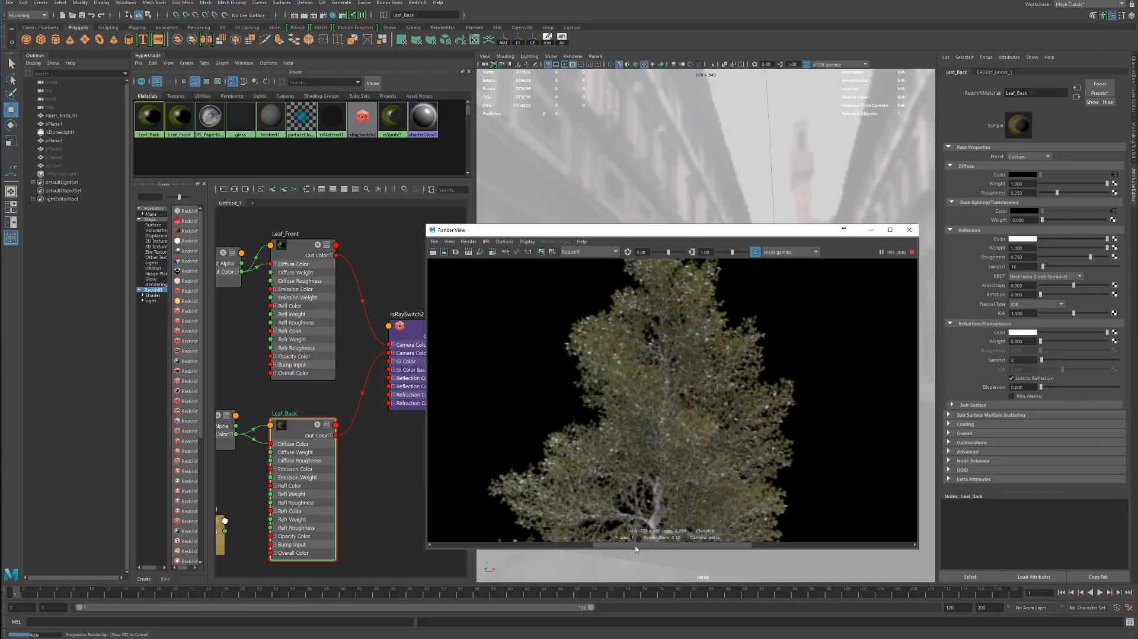
scroll(627, 422, "down", 5)
middle_click_drag(706, 441, 716, 402, "alt")
left_click_drag(769, 233, 871, 234)
Review the leaf shading network by inspecting the settings of Leaf_Front, rsRaySwitch2 and rsSprite1
left_click(332, 401)
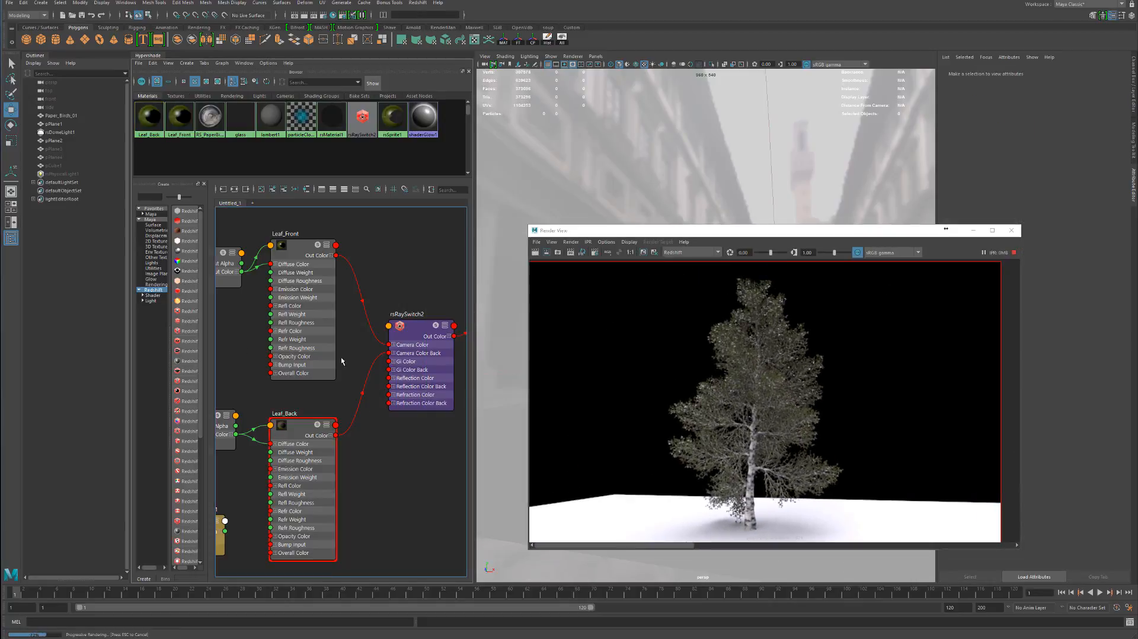
left_click(309, 320)
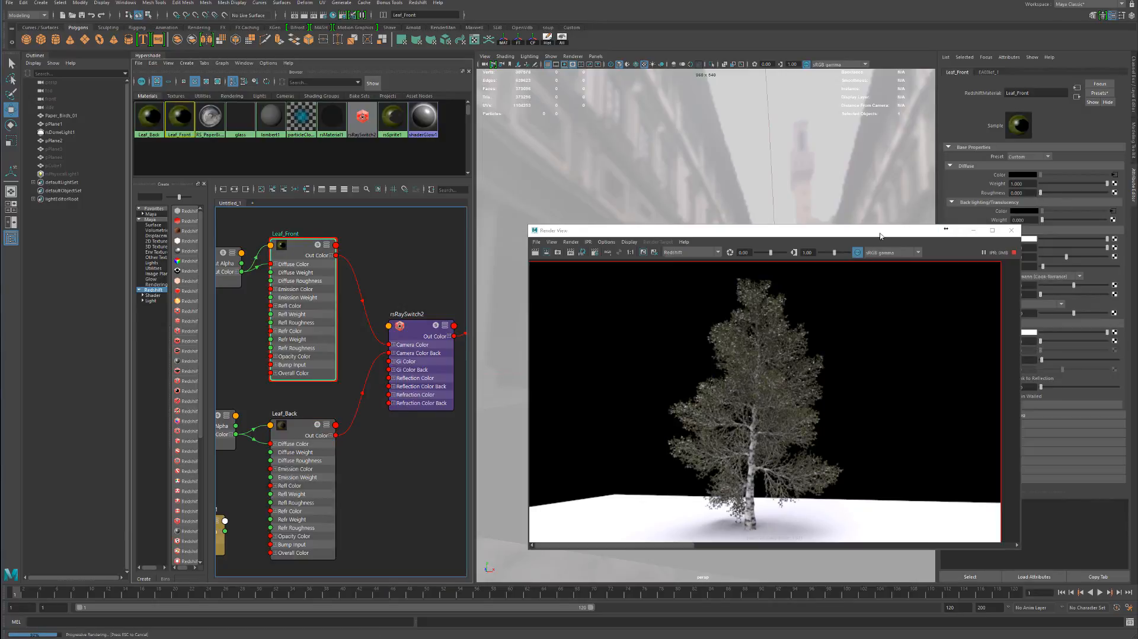
left_click_drag(880, 235, 806, 221)
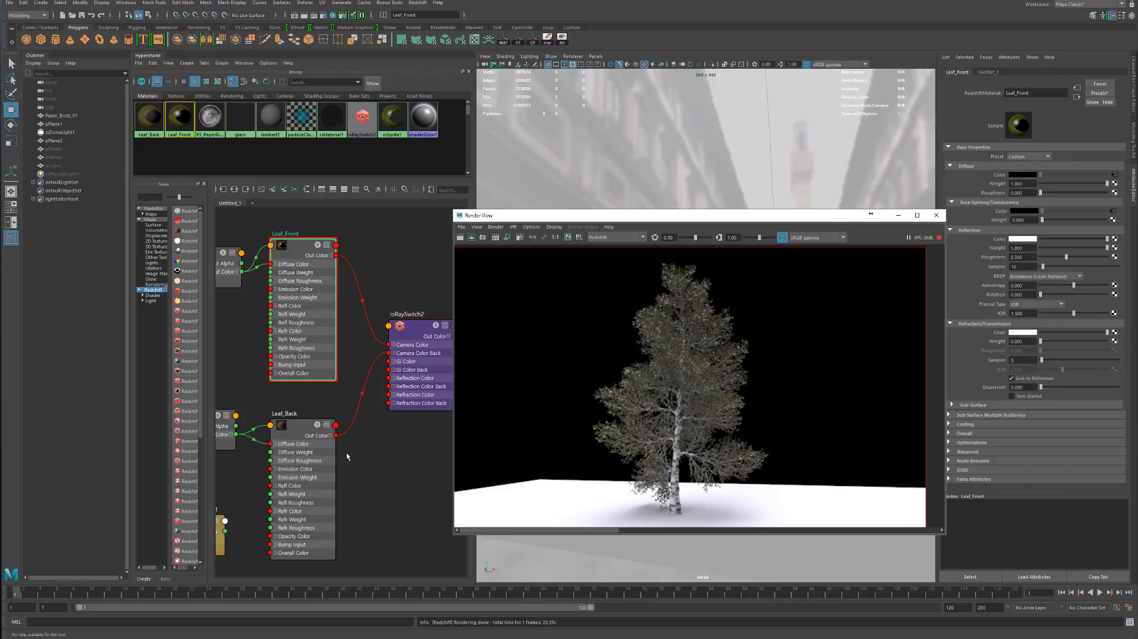
mouse_move(373, 374)
middle_mouse_down("alt")
mouse_move(240, 379)
mouse_move(223, 411)
middle_mouse_up("alt")
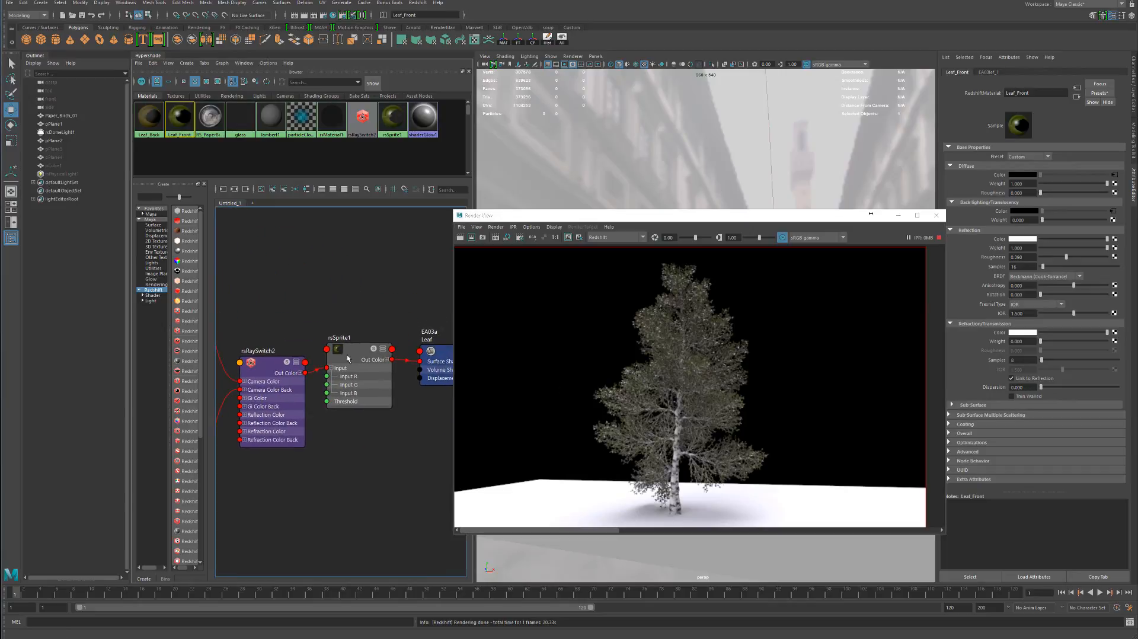
left_click(287, 384)
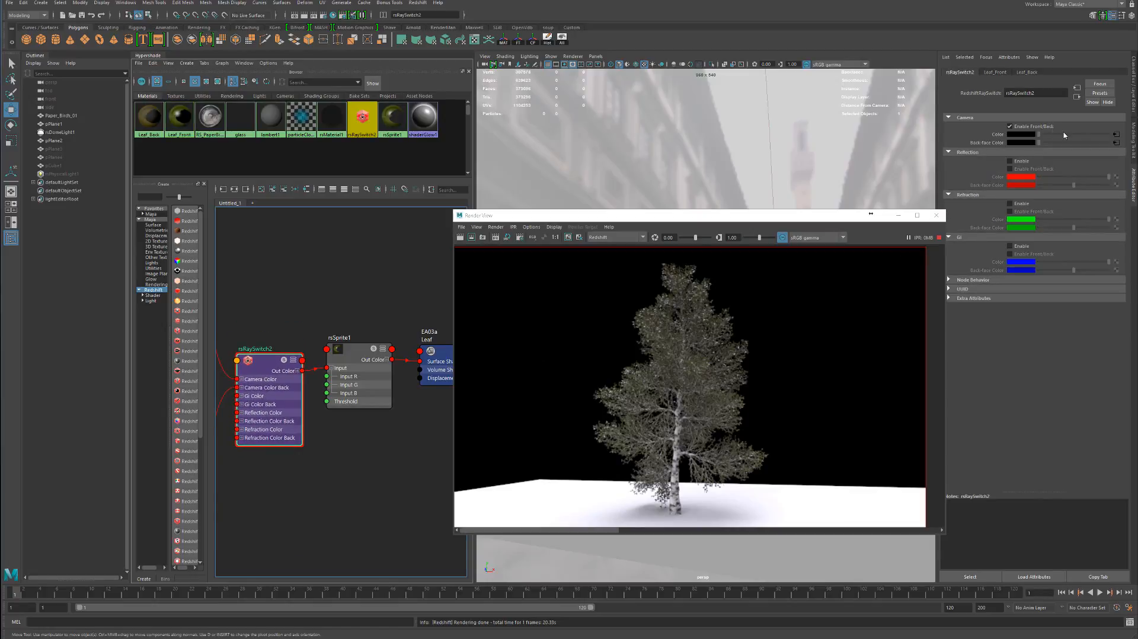
left_click(350, 378)
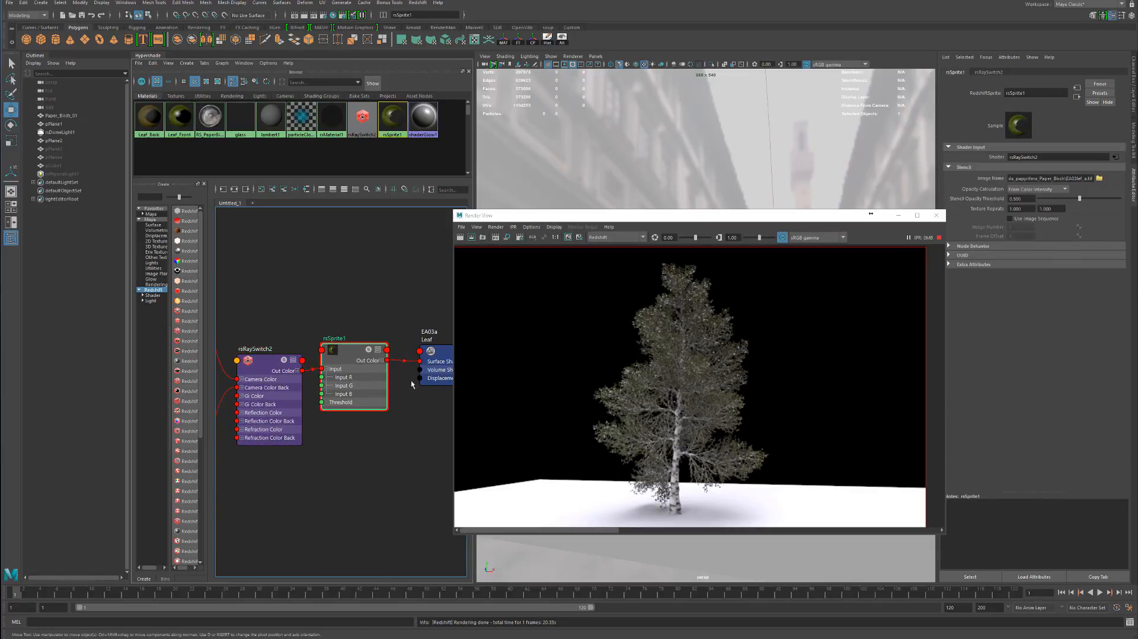